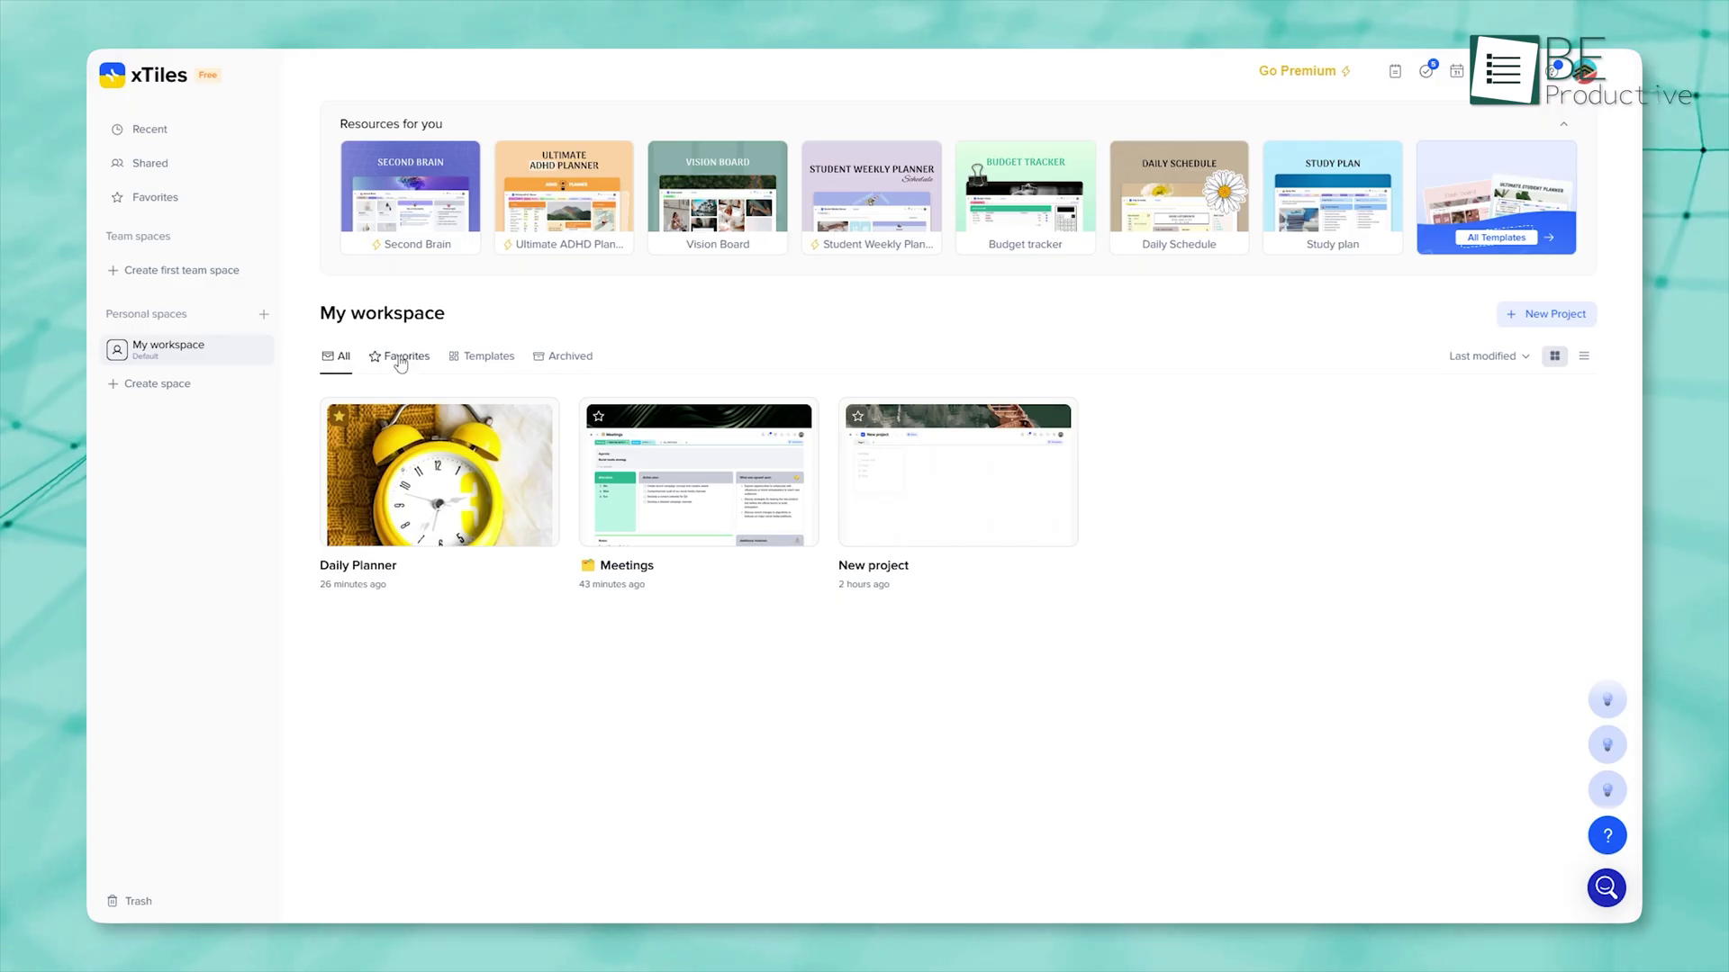
Step: Filter the project list by Favorites, Templates and Archived, then return to All projects
click(400, 358)
click(470, 363)
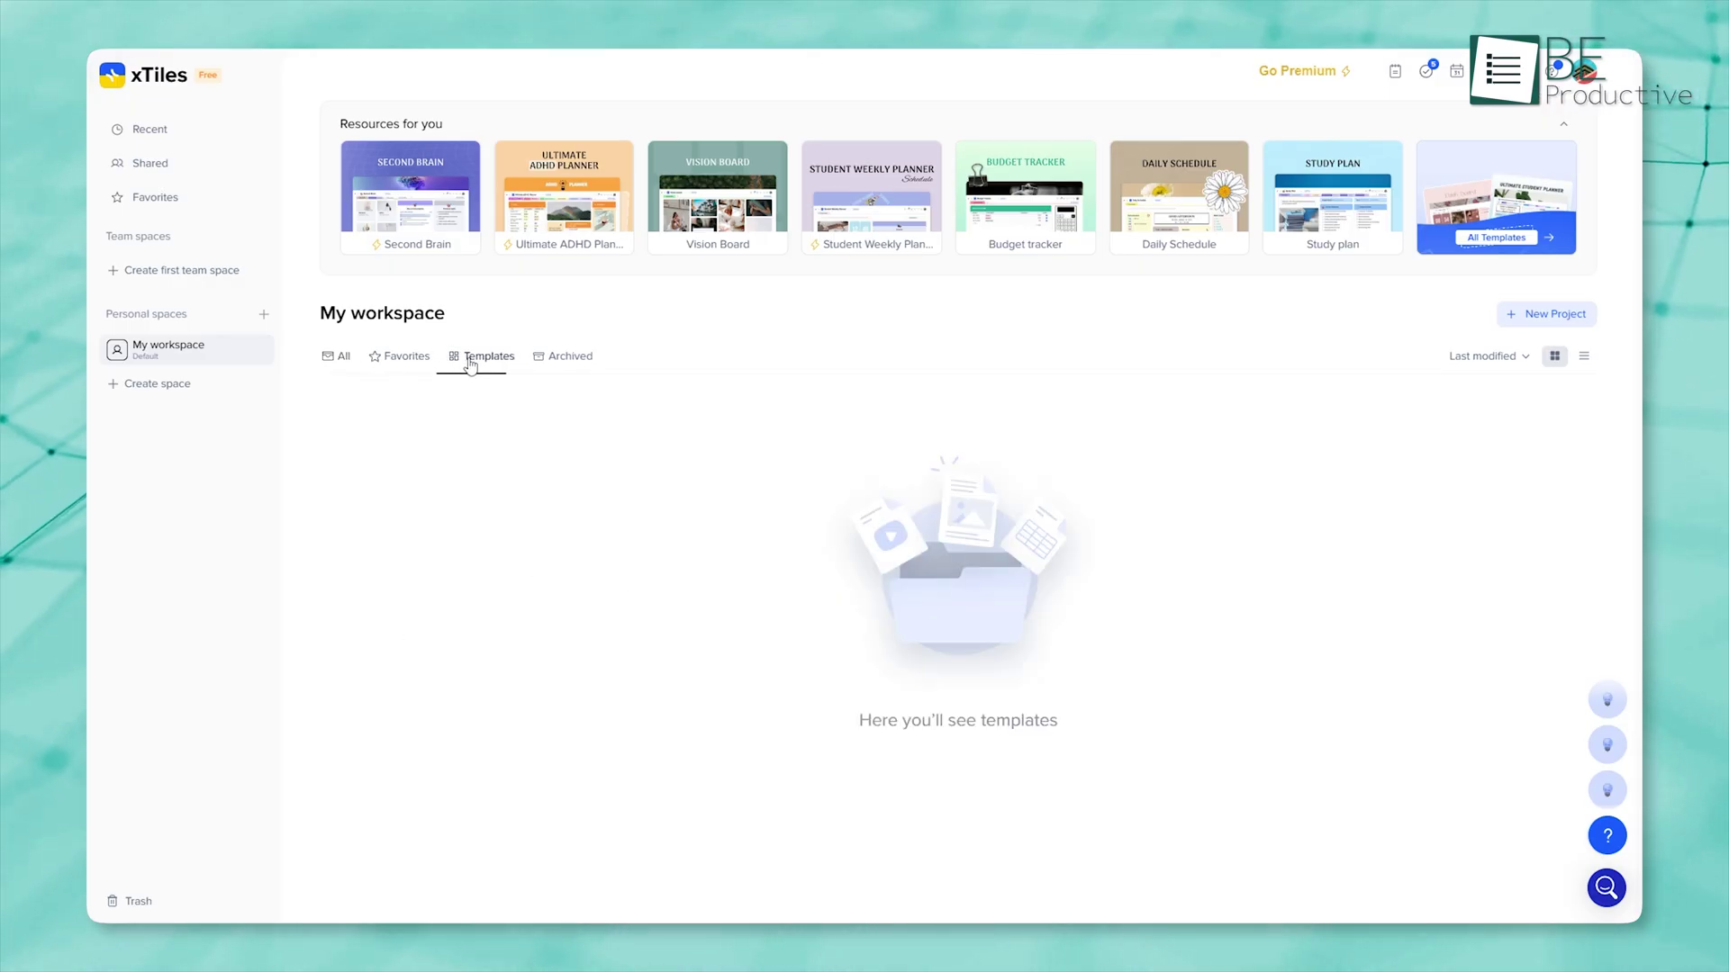
click(548, 366)
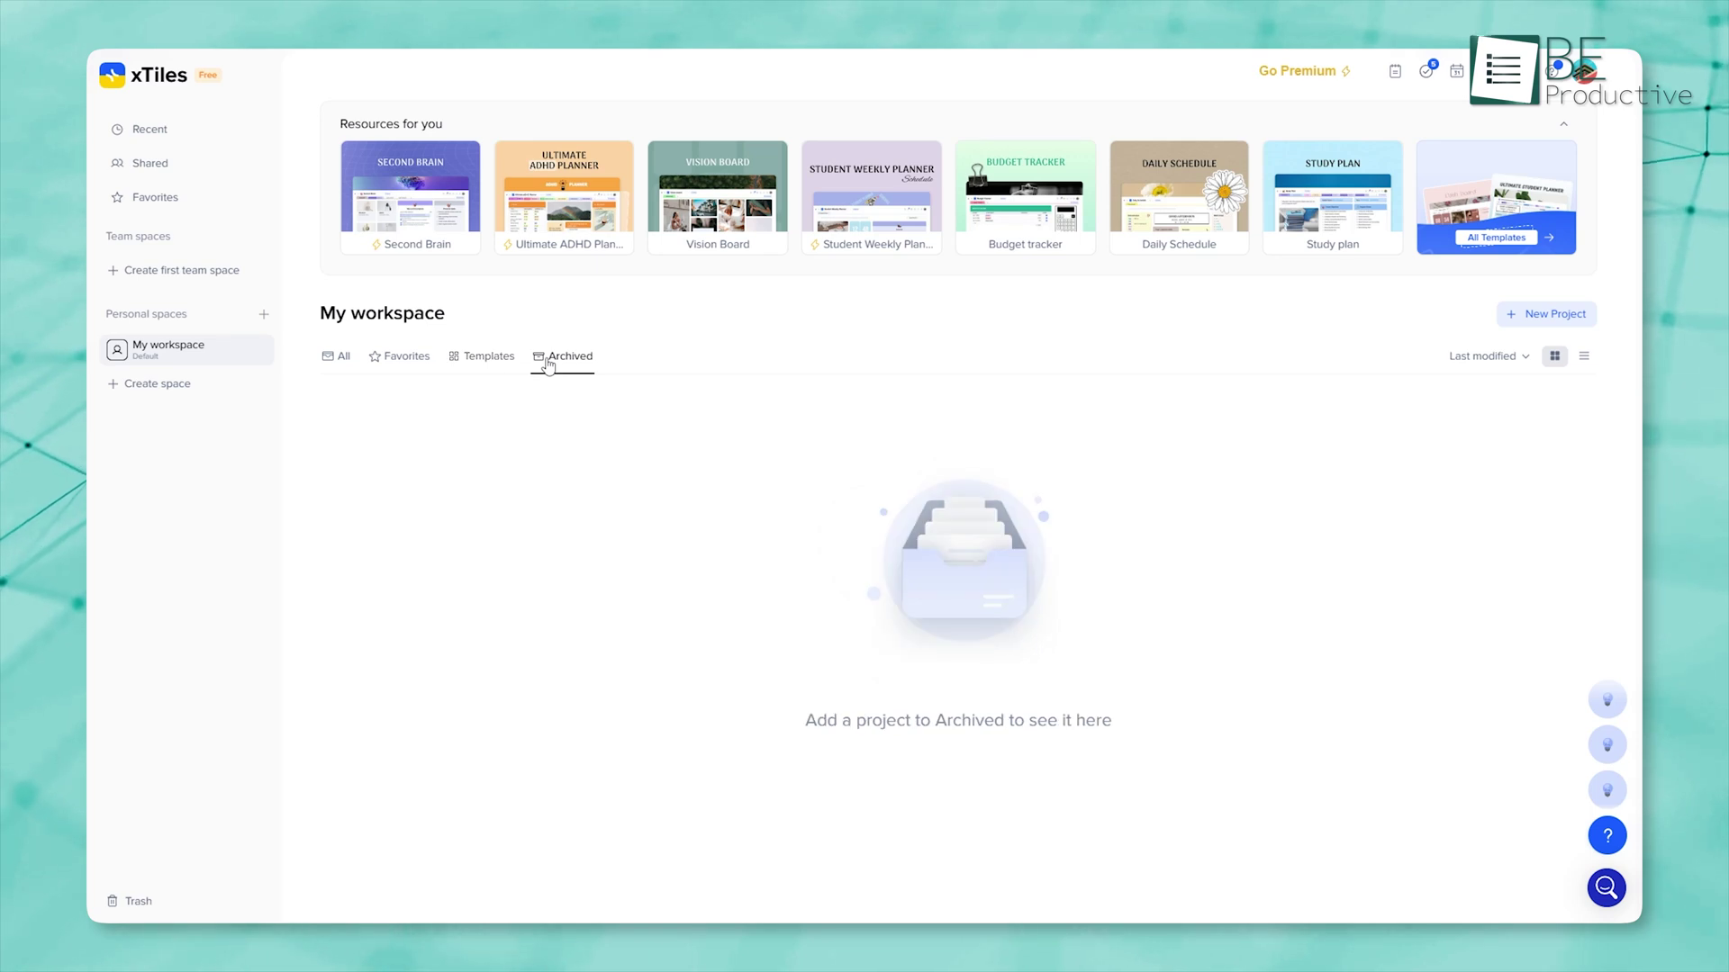
click(345, 358)
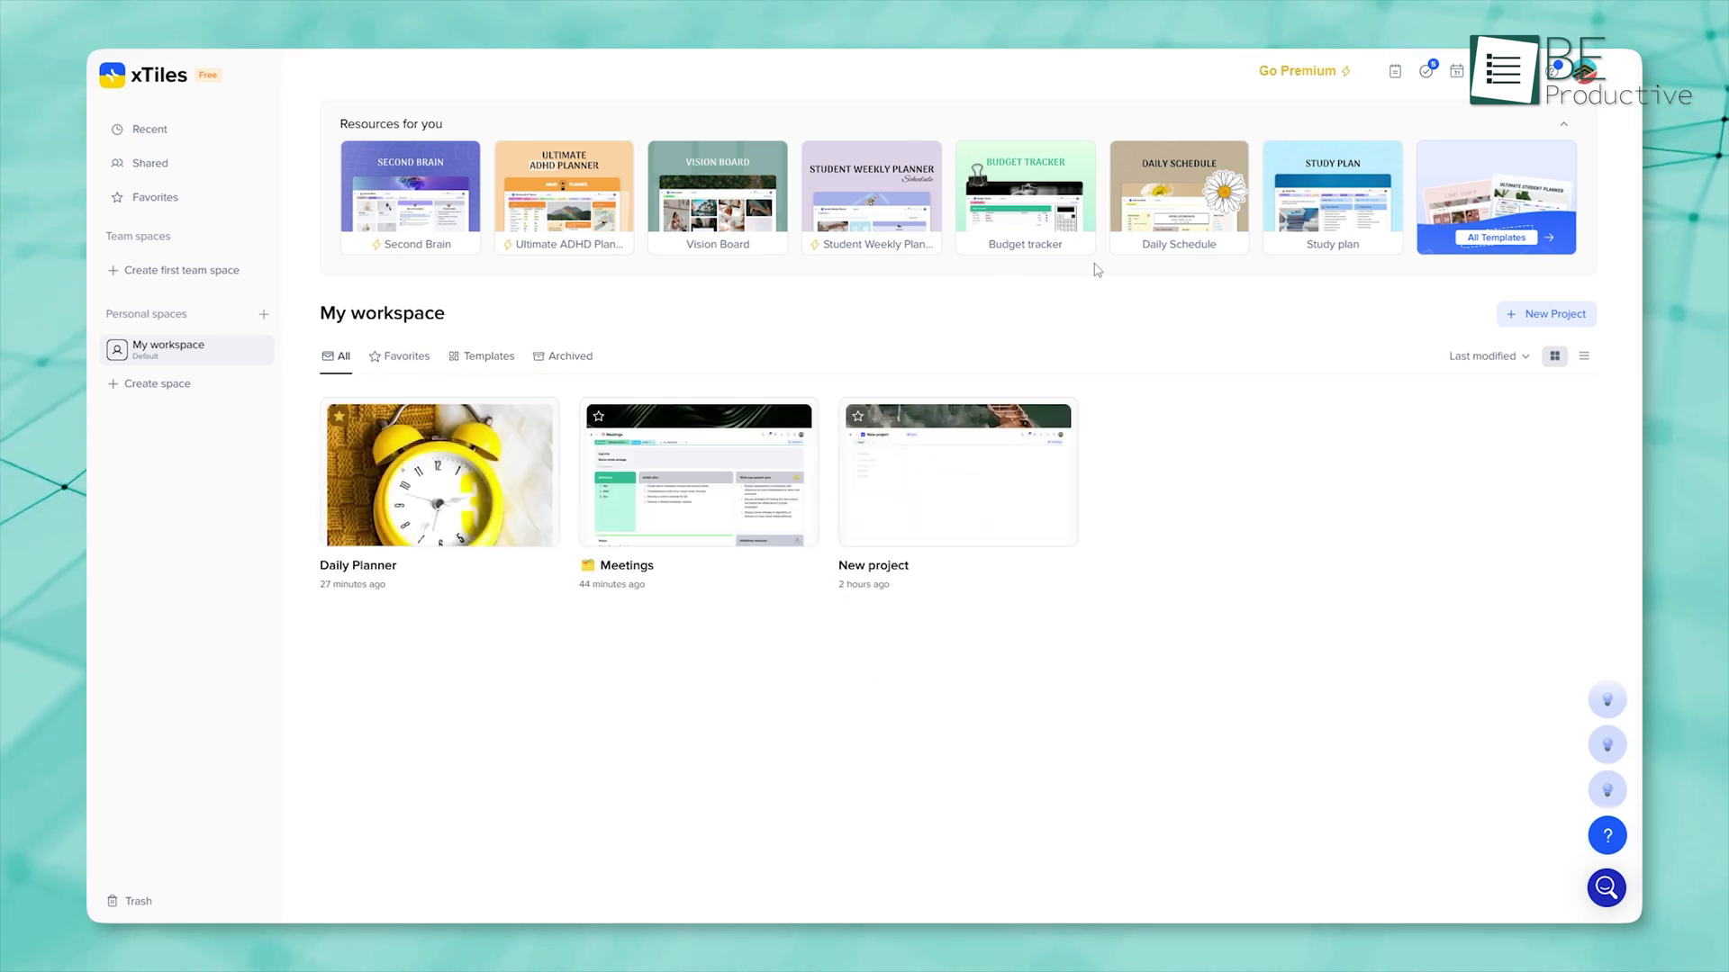
Step: Check today's tasks and the calendar, then open the Meetings project
click(1425, 71)
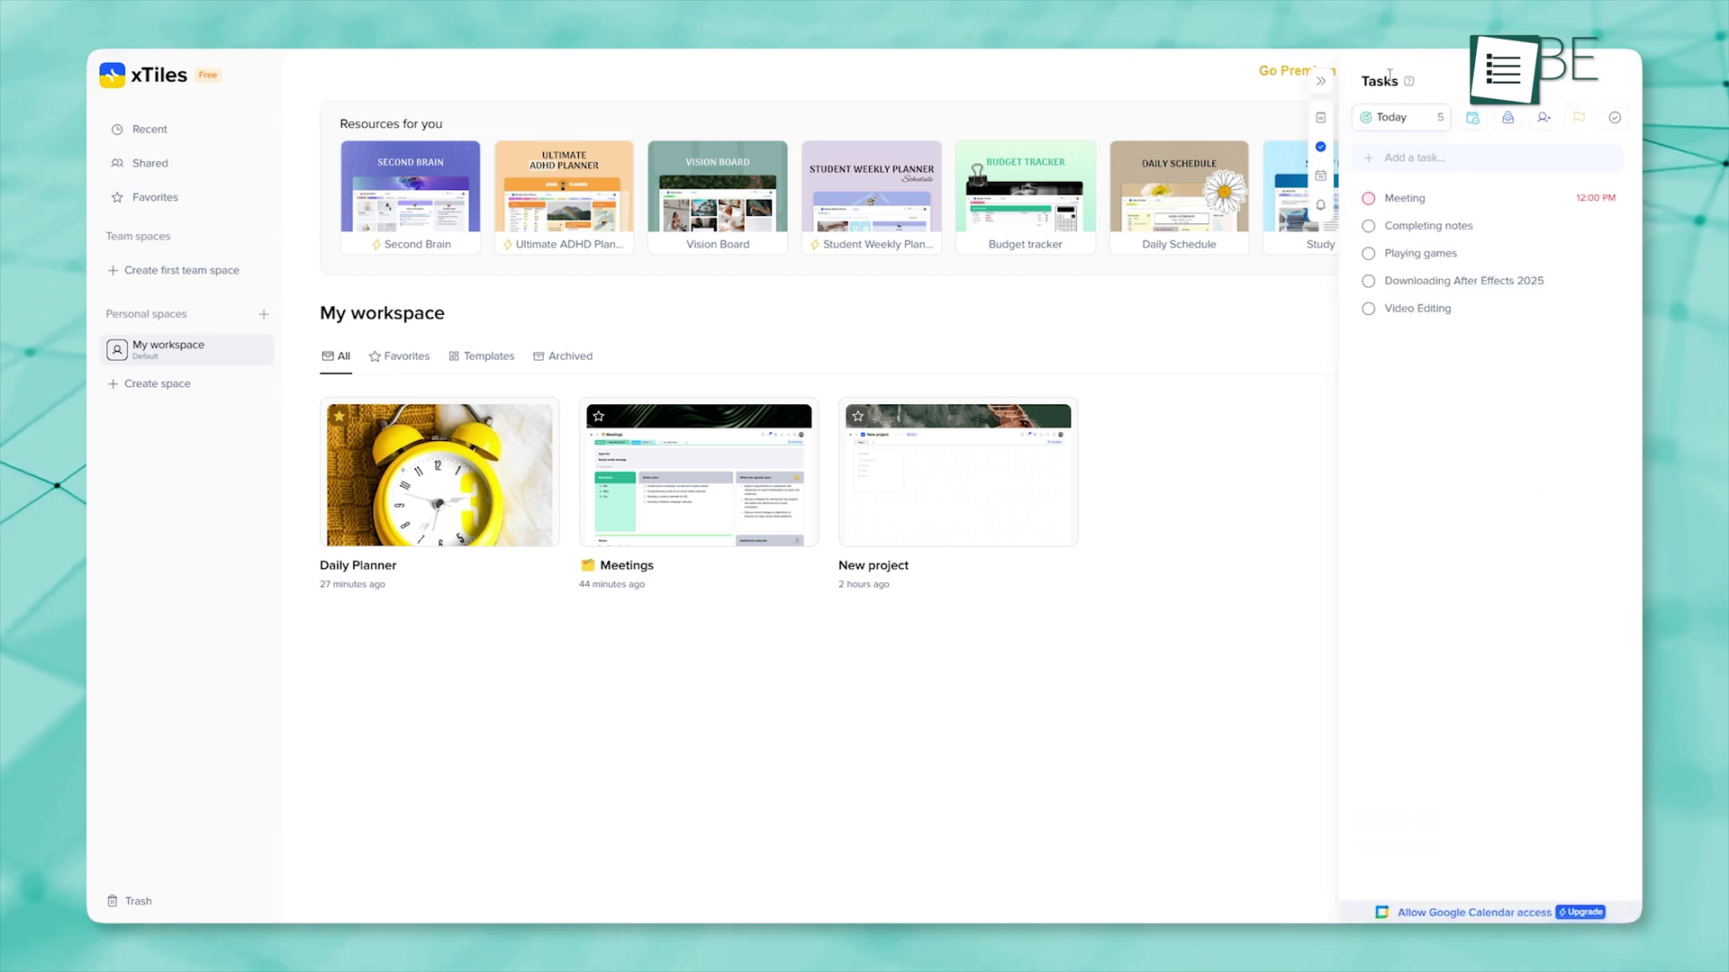
click(1322, 117)
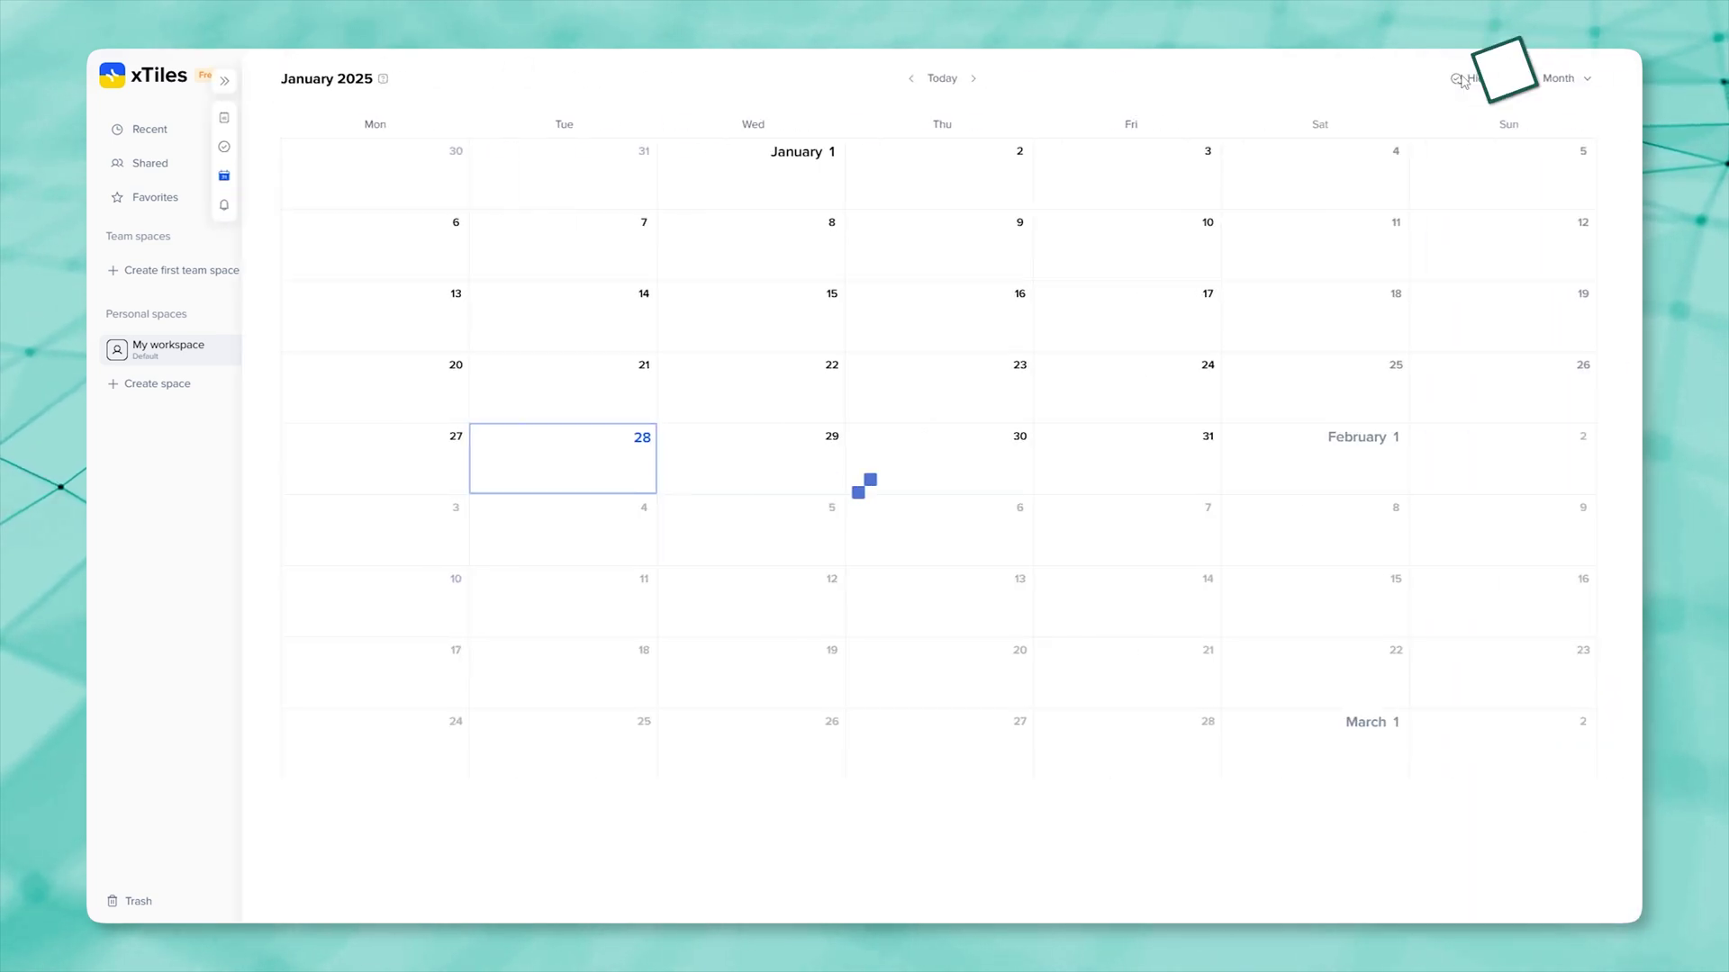
click(653, 498)
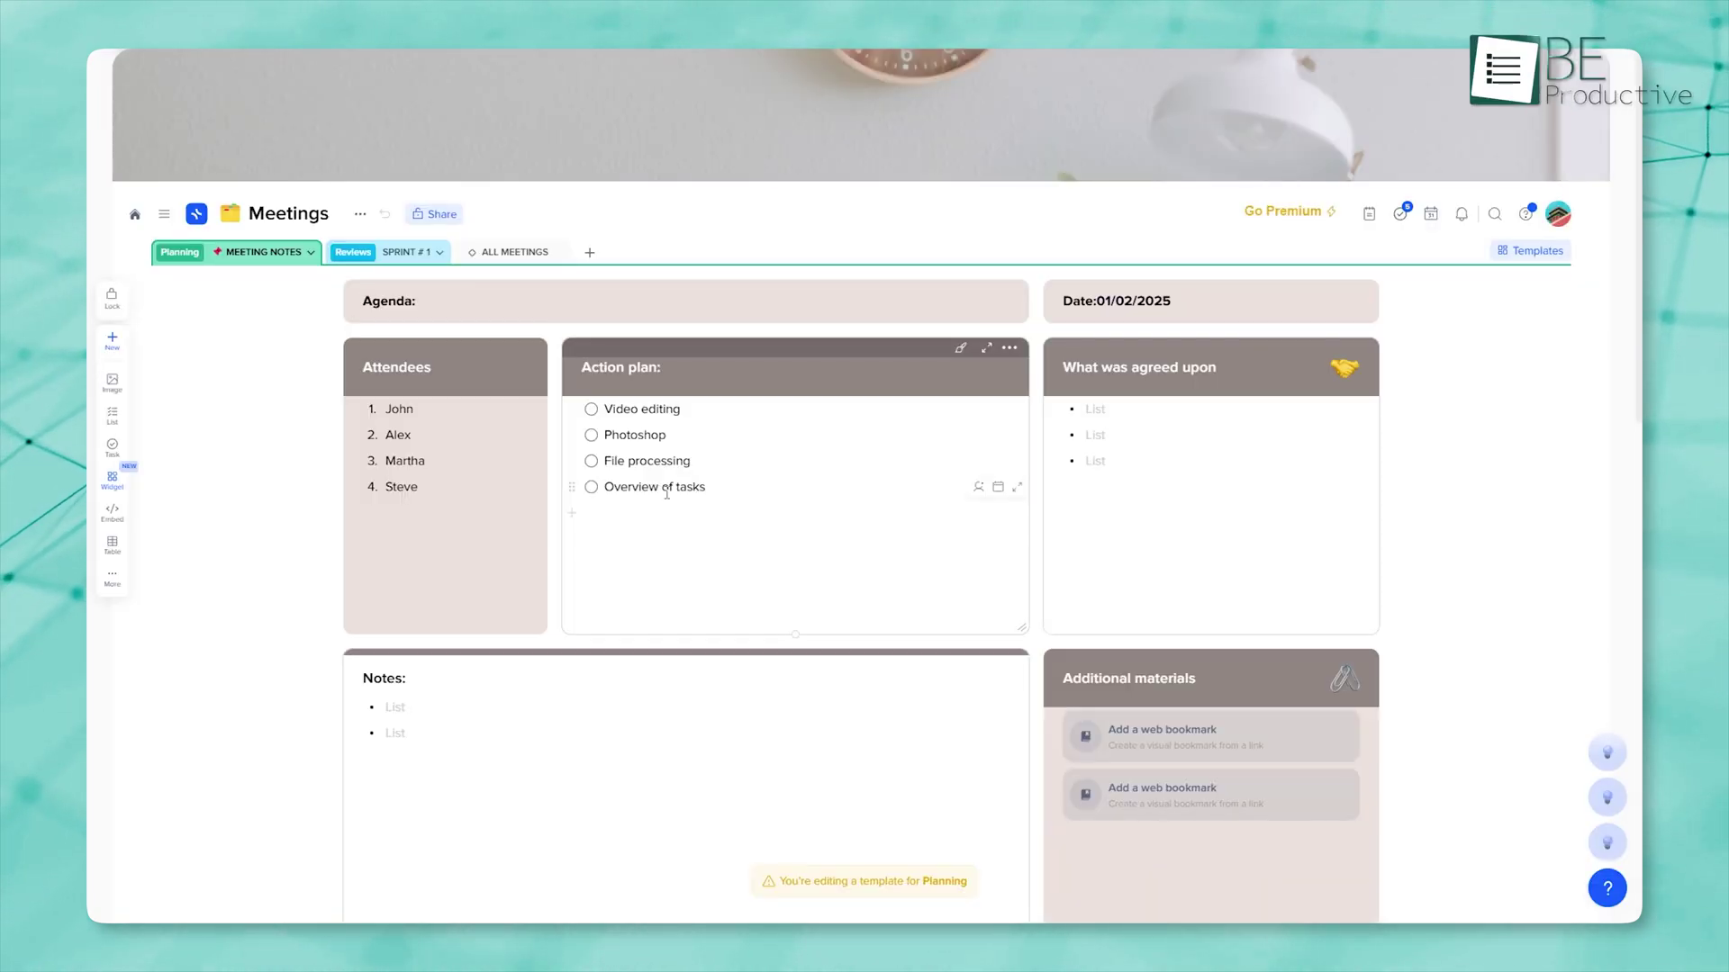
scroll(666, 493, down, 2)
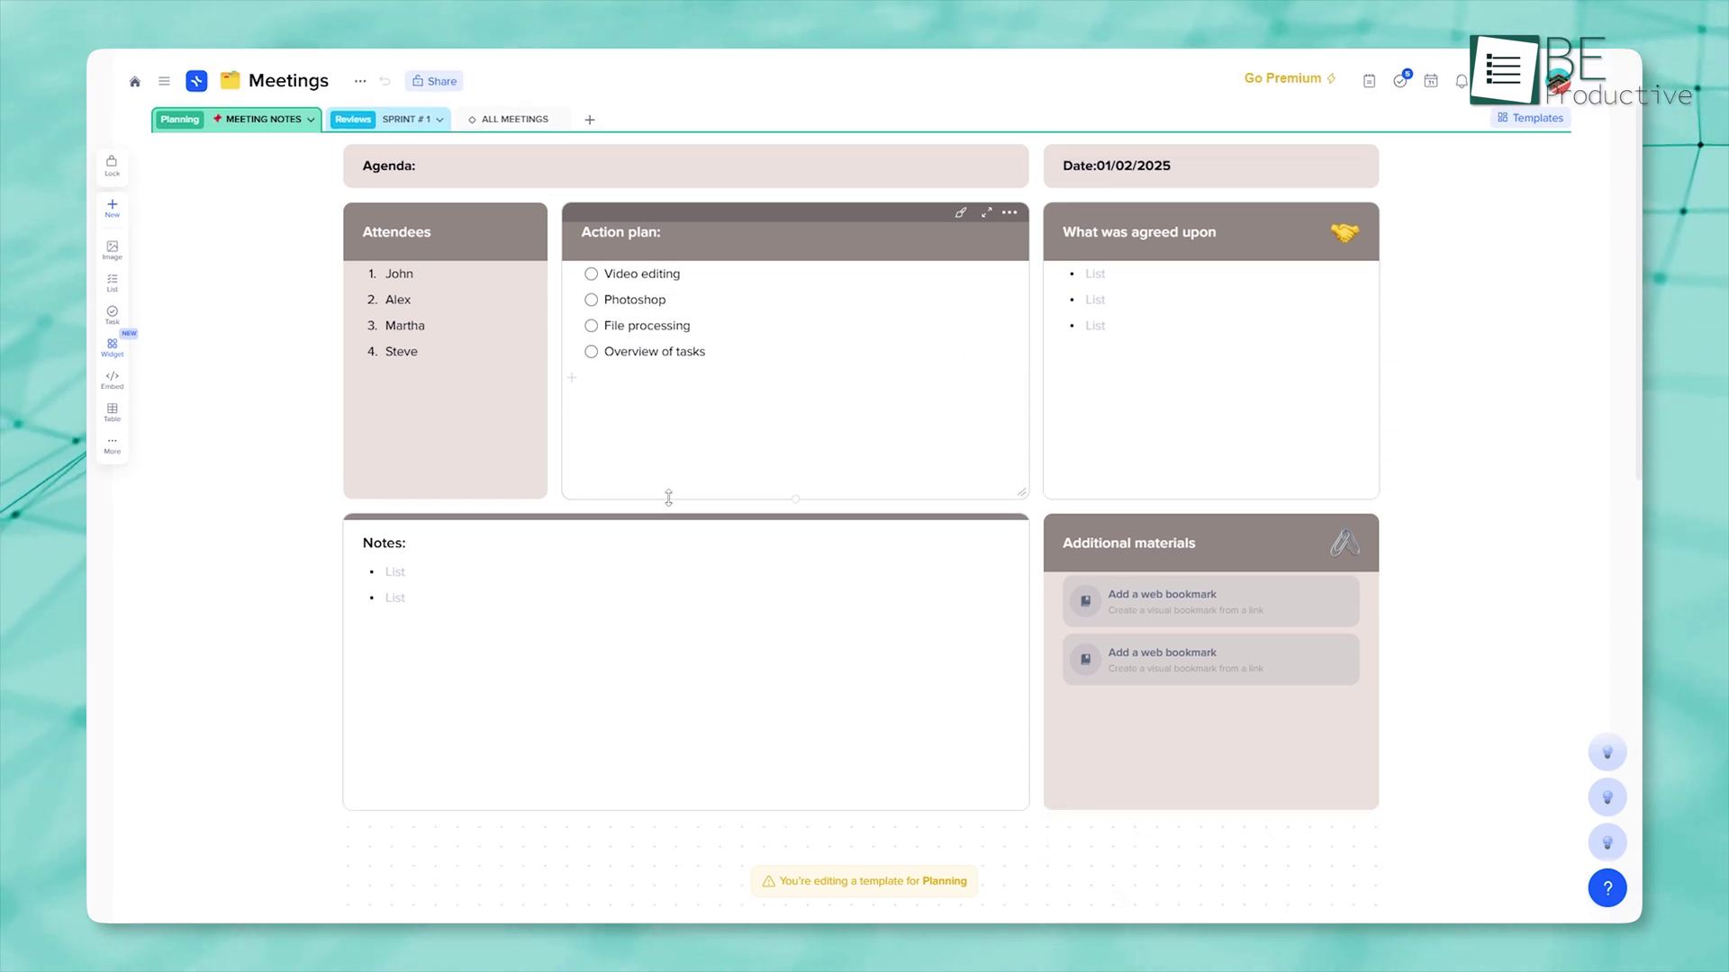
scroll(667, 498, down, 2)
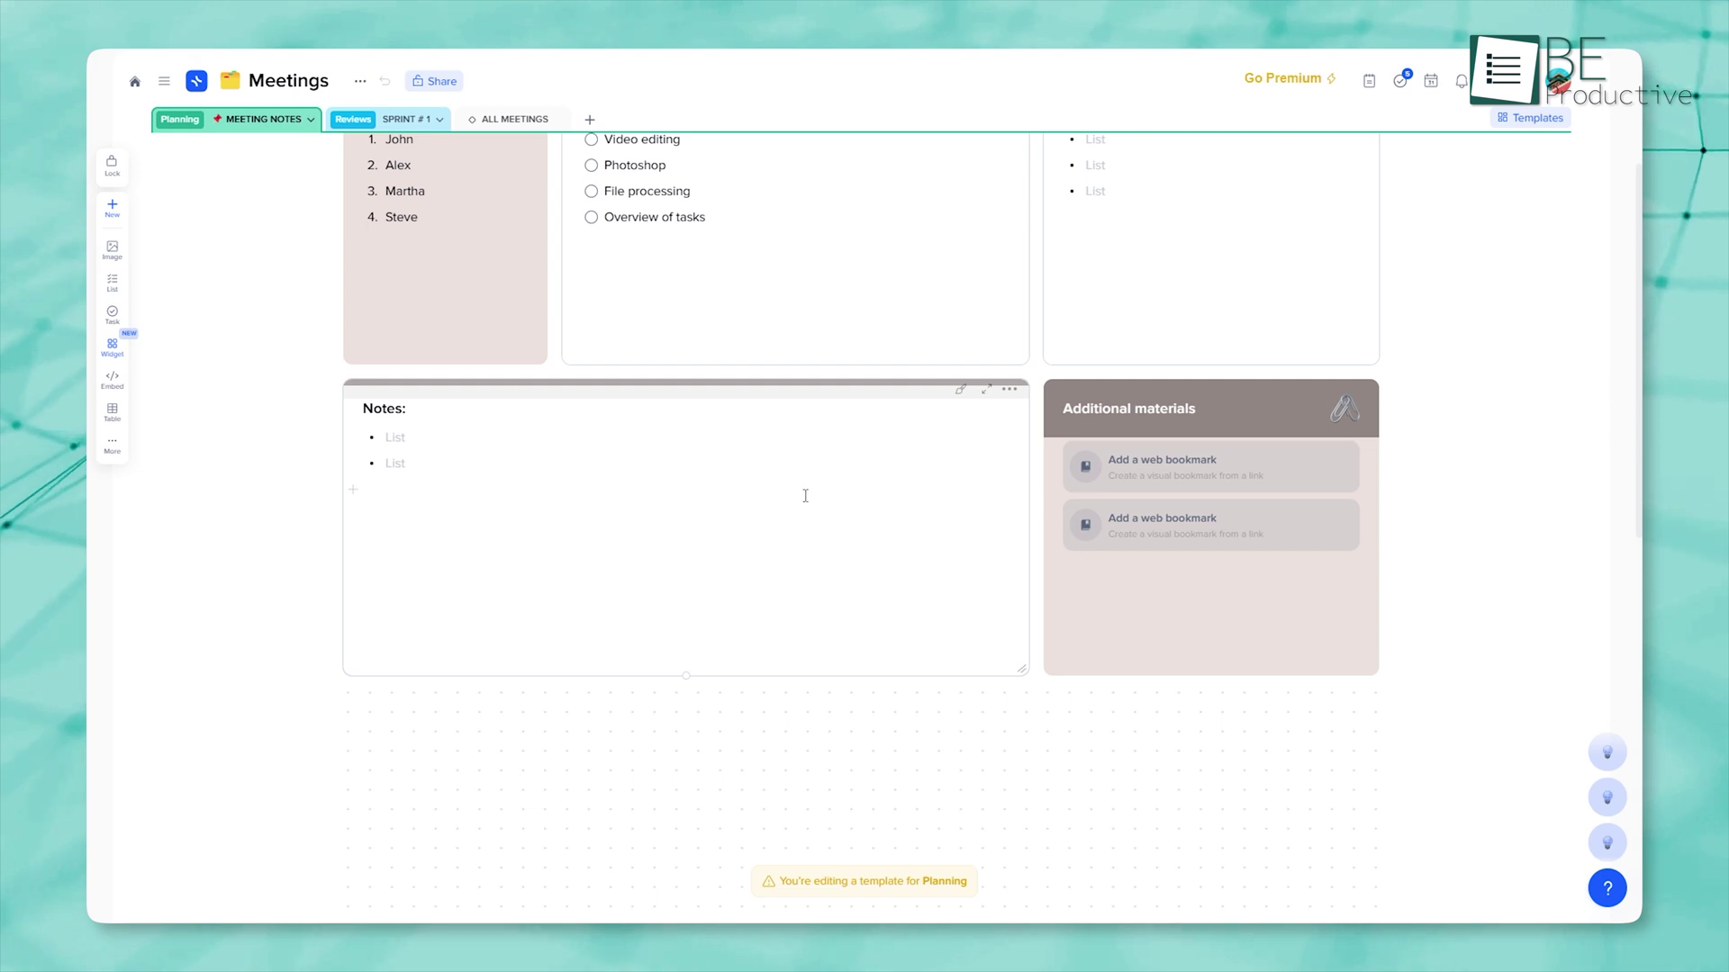
scroll(805, 497, up, 2)
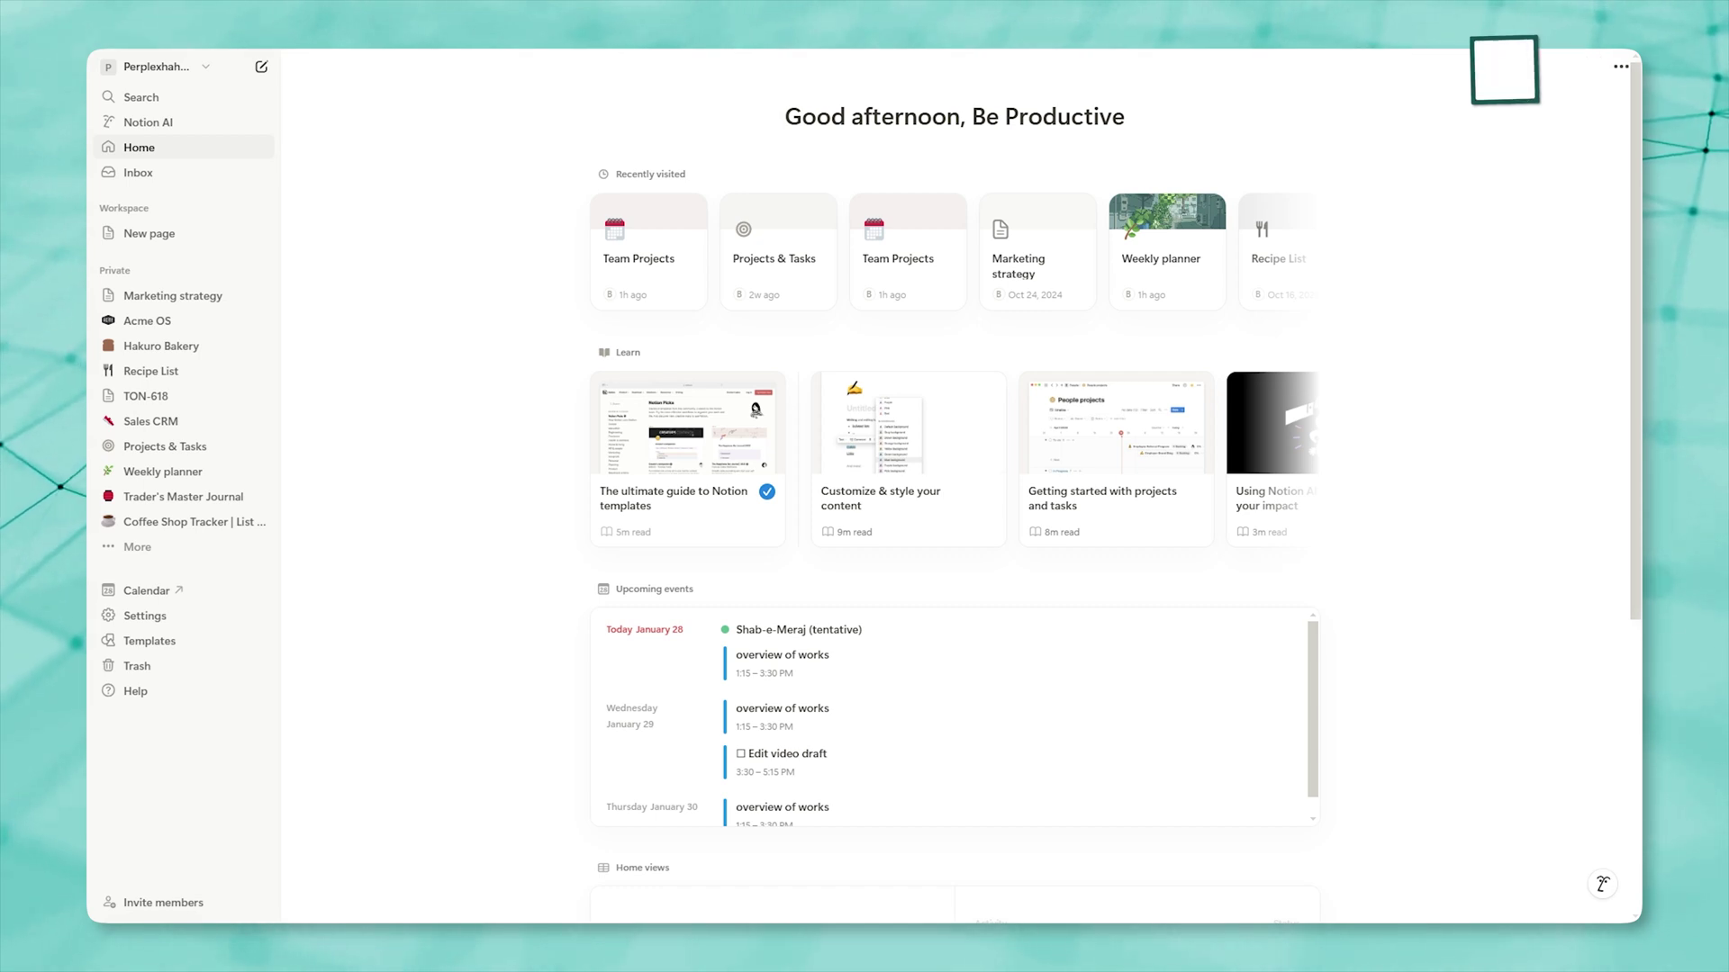
Step: Create a My Project page, expand the private pages list, and view Weekly planner and Hakuro Bakery
click(250, 97)
scroll(930, 329, down, 3)
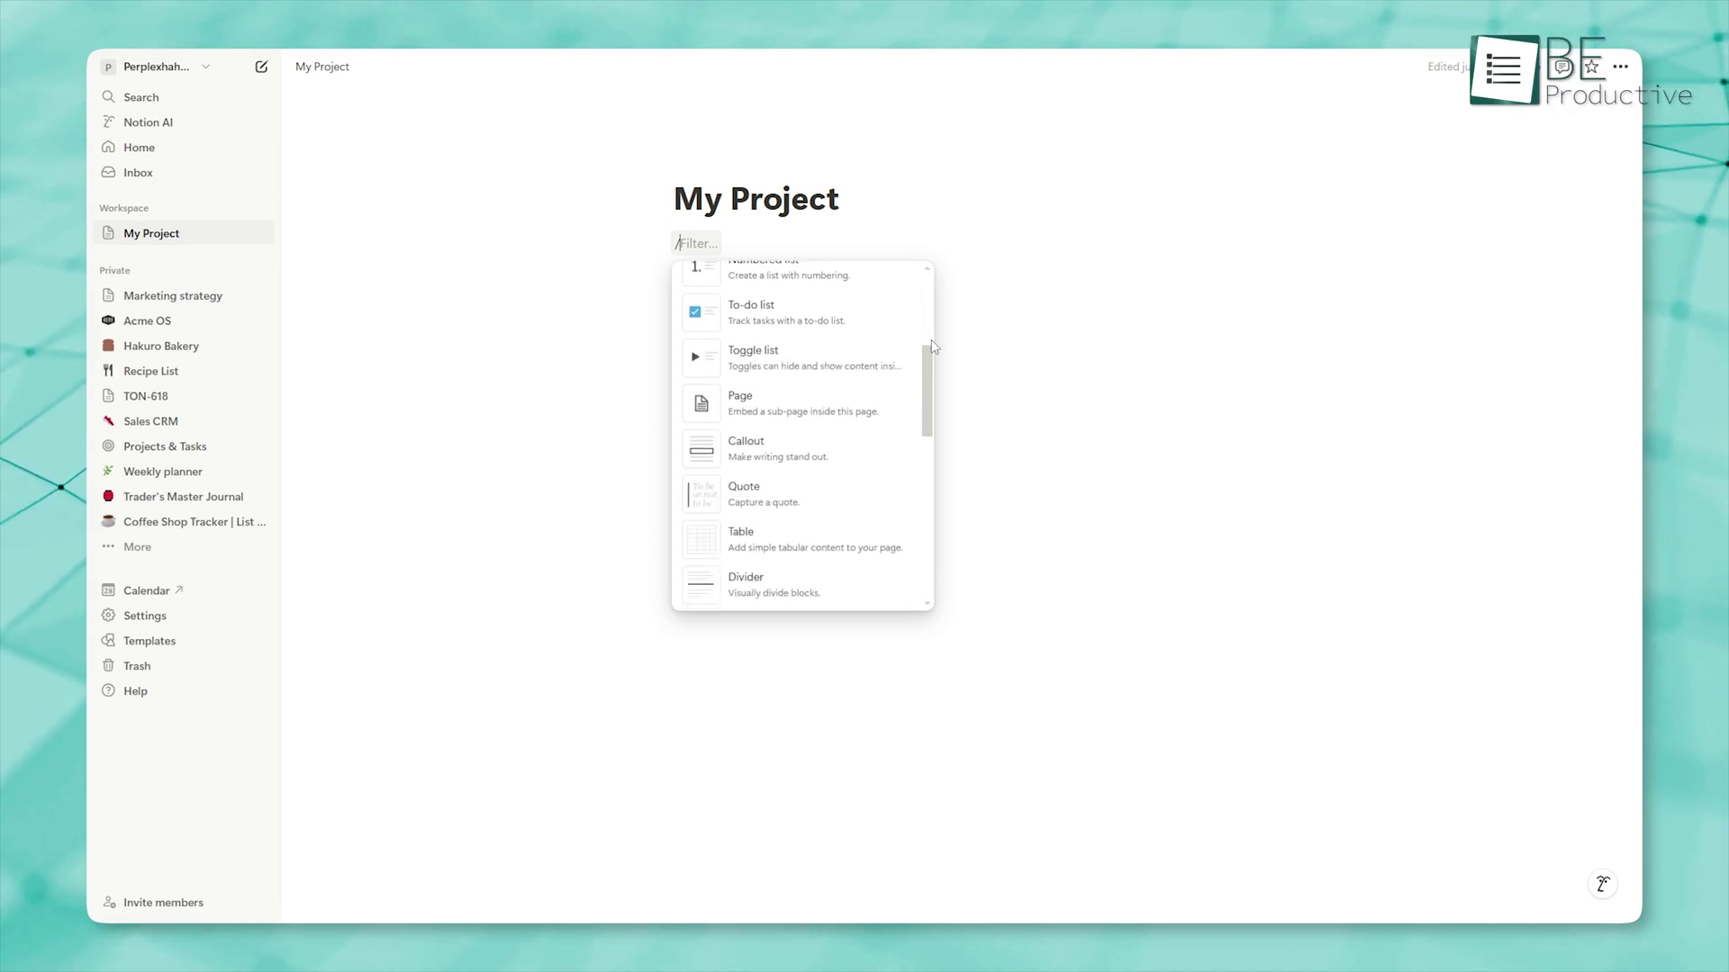
click(137, 549)
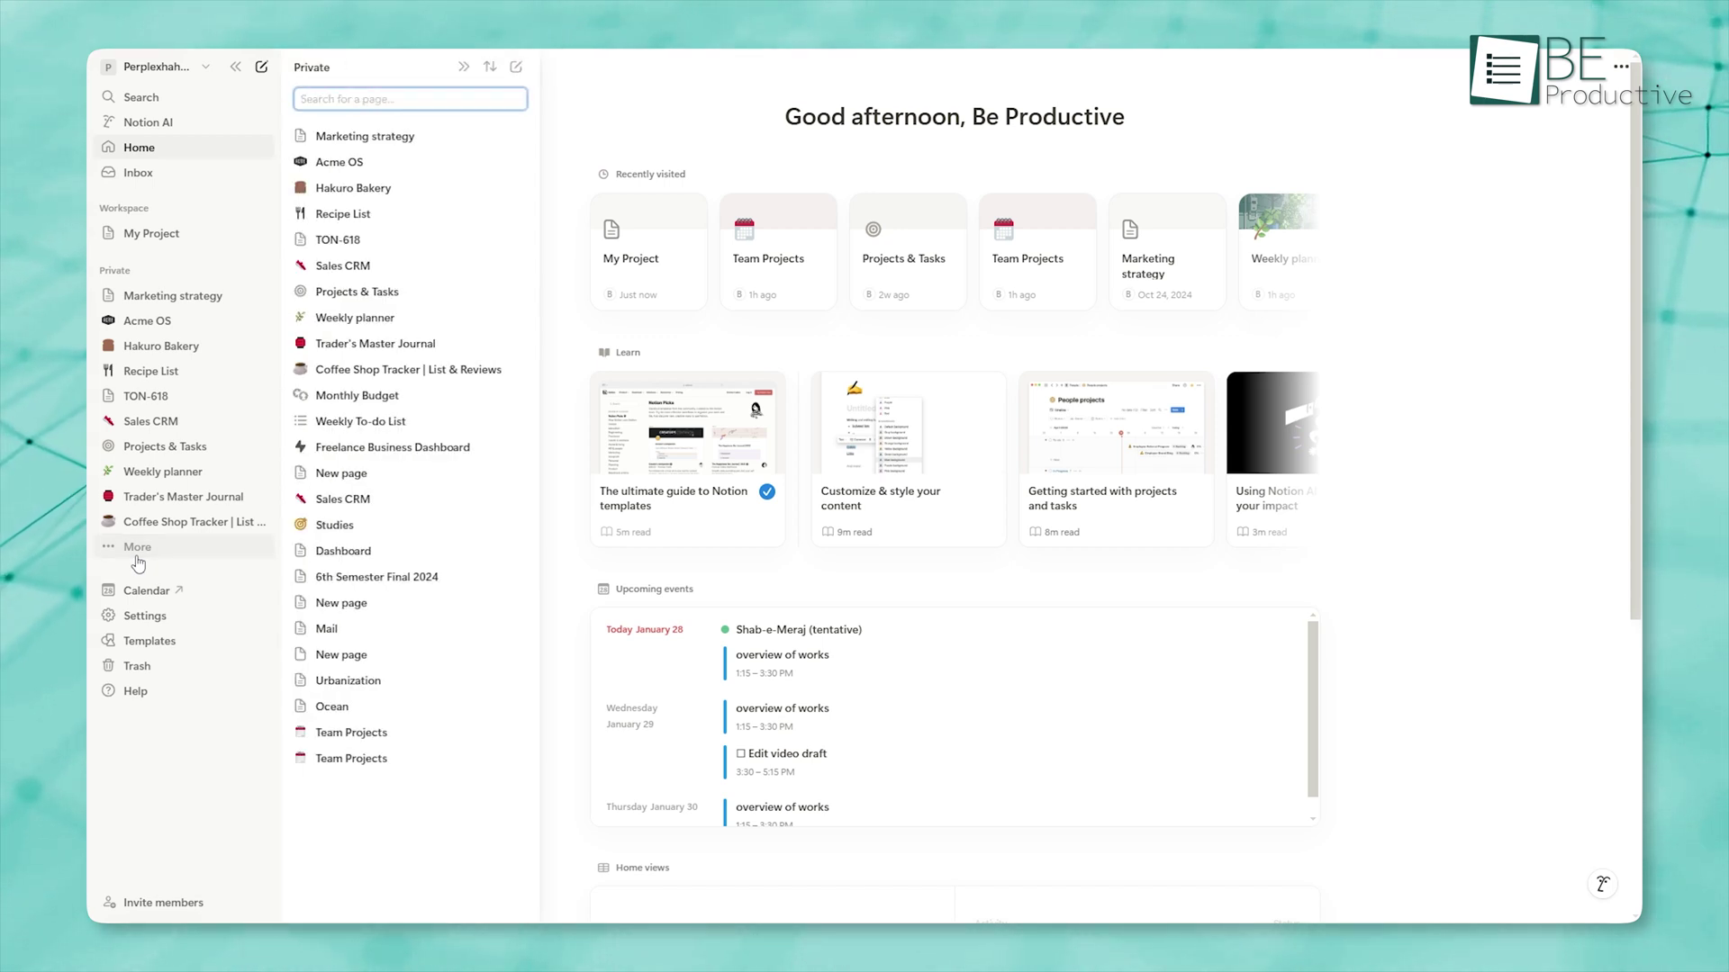
click(160, 472)
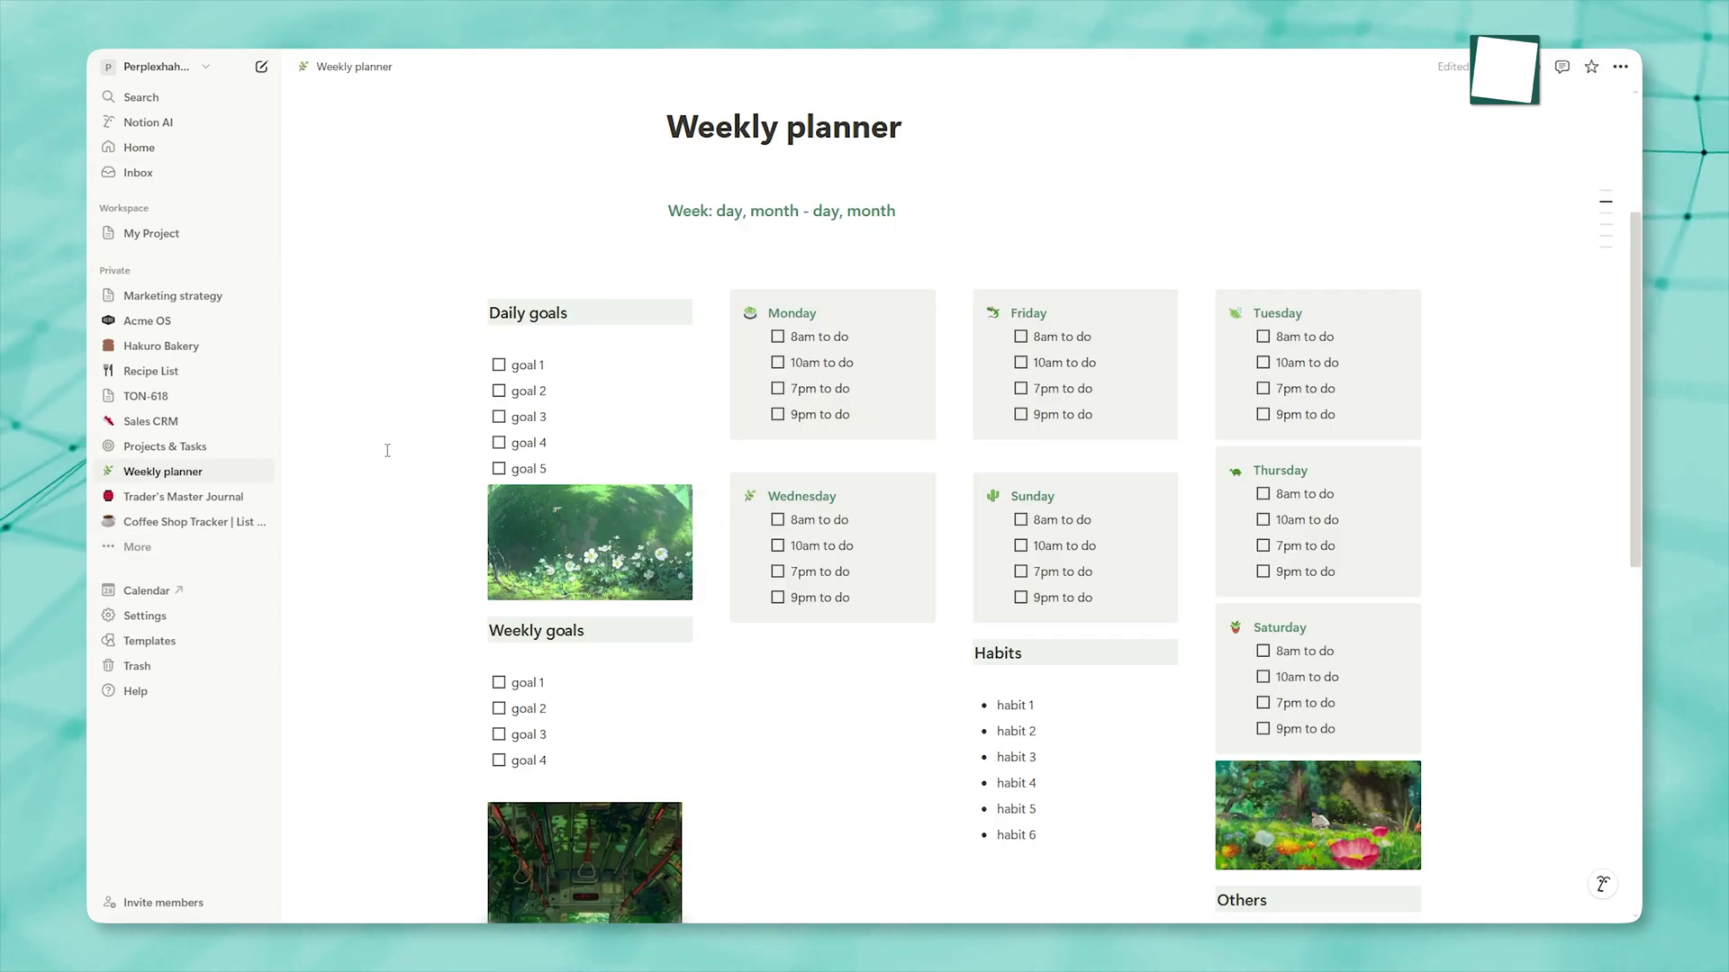
click(172, 347)
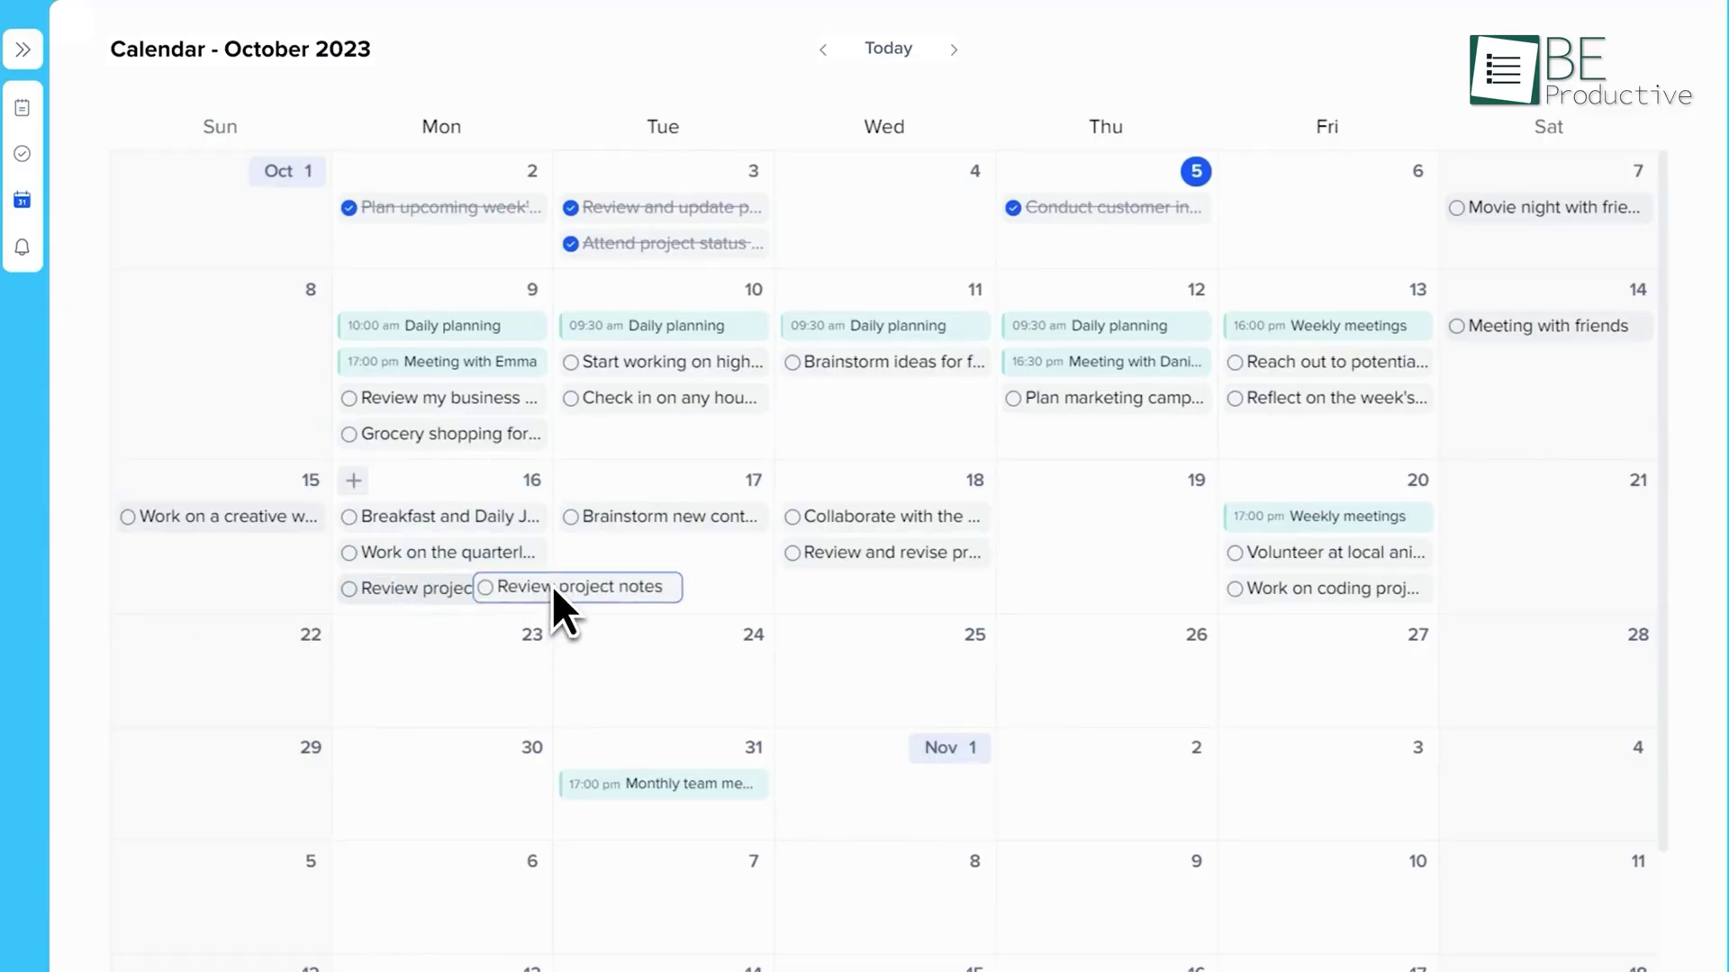
mouse_move(1329, 554)
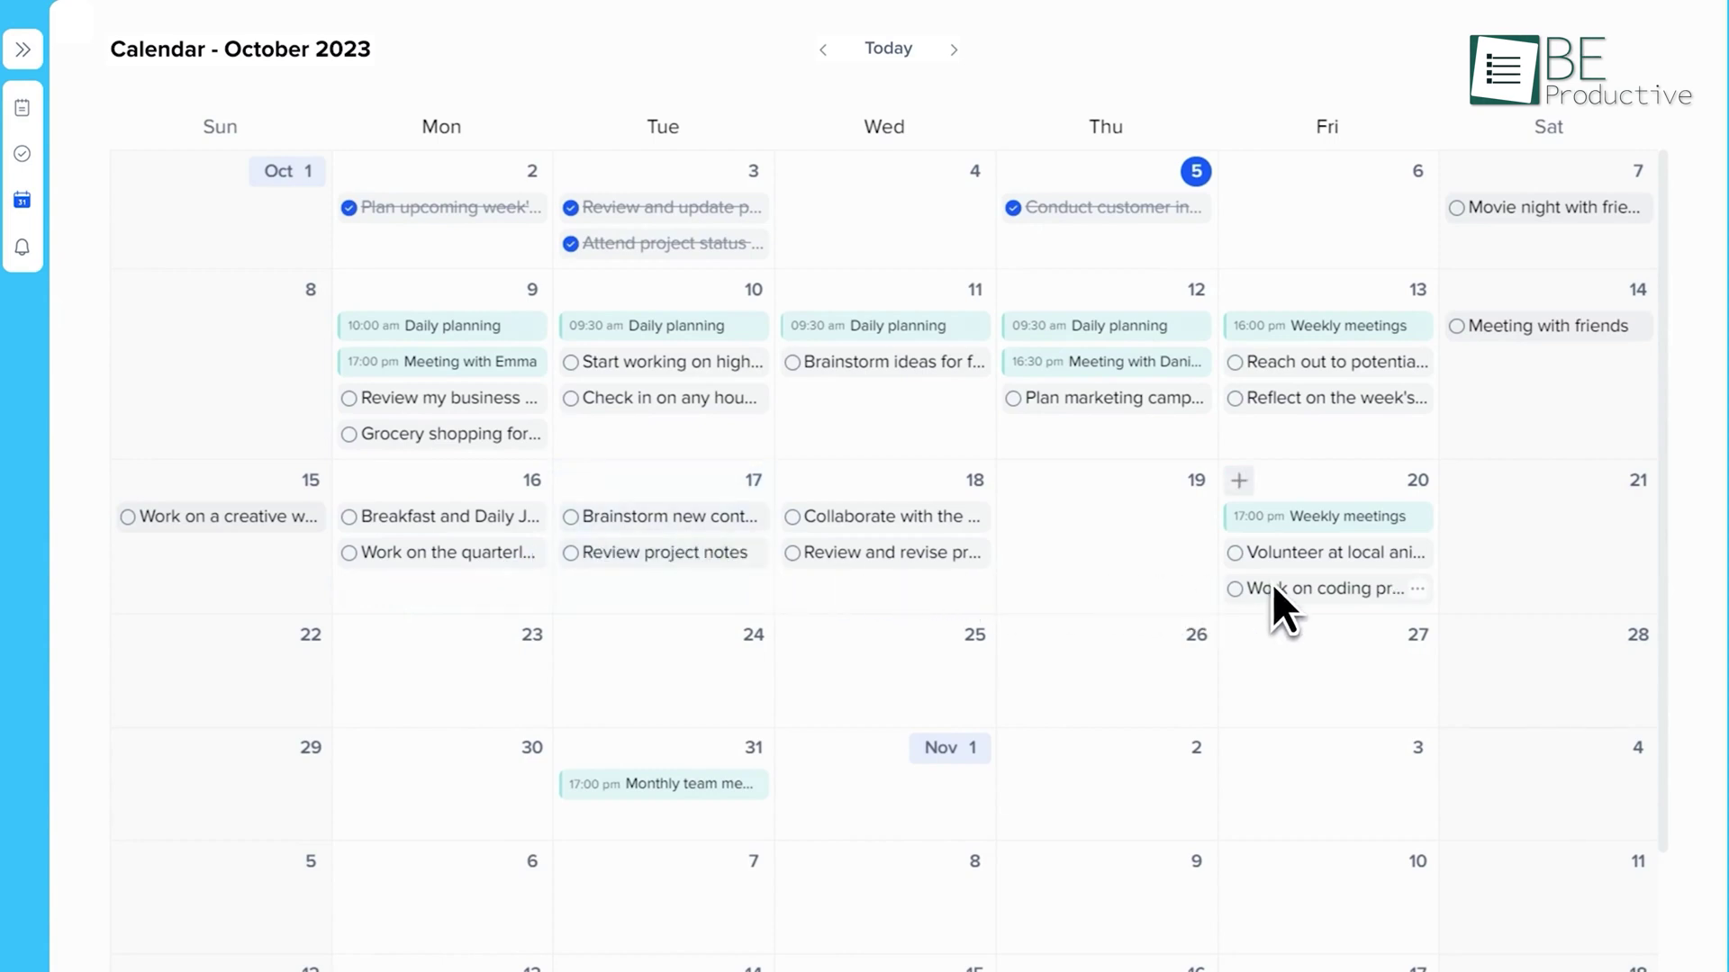
Step: Move 'Work on coding project' to October 19, then view the Sales and Meeting Notes pages
drag(1272, 584, 1097, 515)
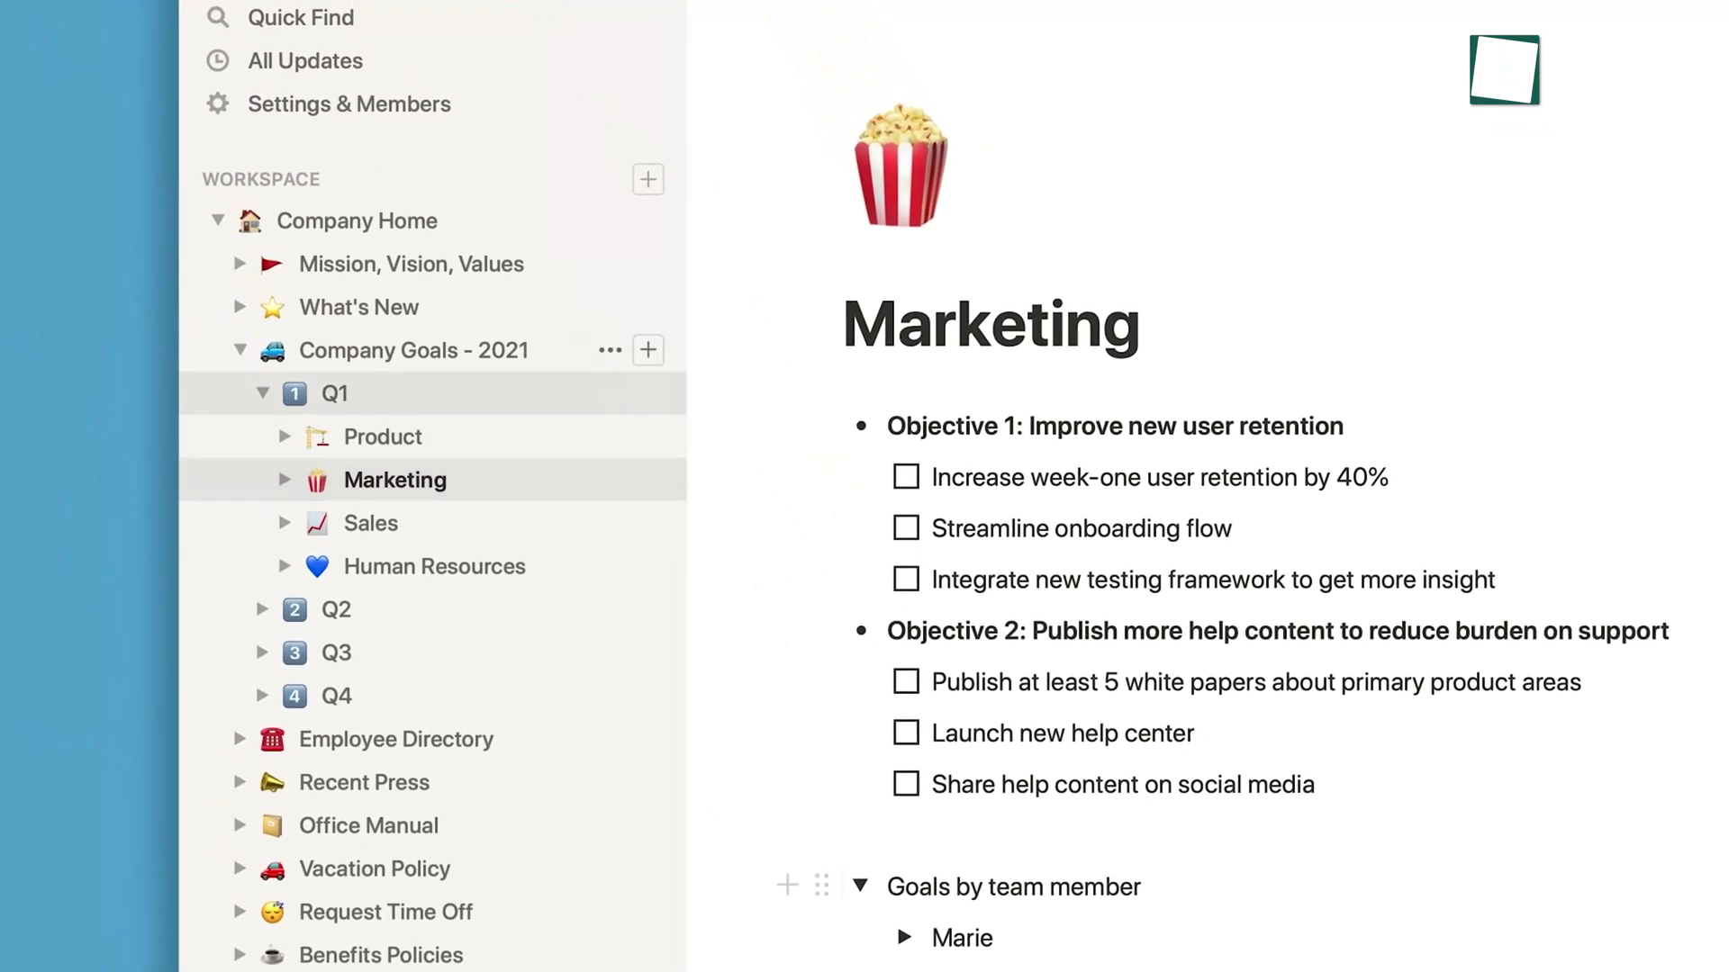
click(356, 221)
click(371, 523)
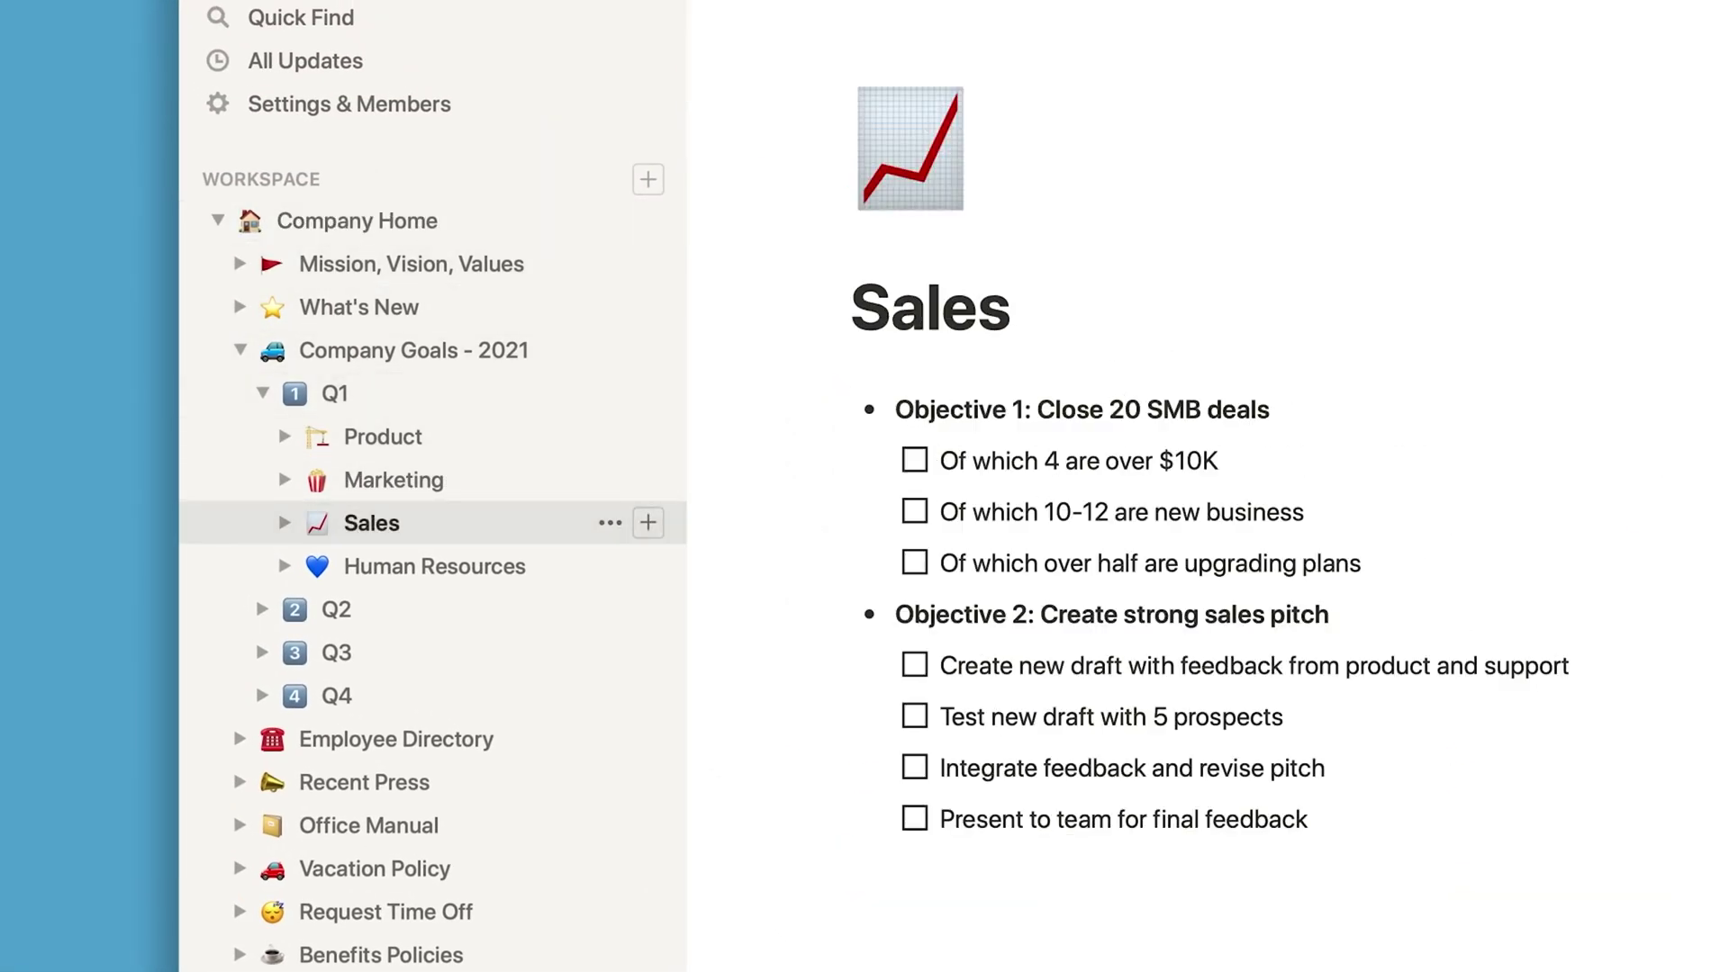
scroll(406, 675, down, 5)
click(352, 765)
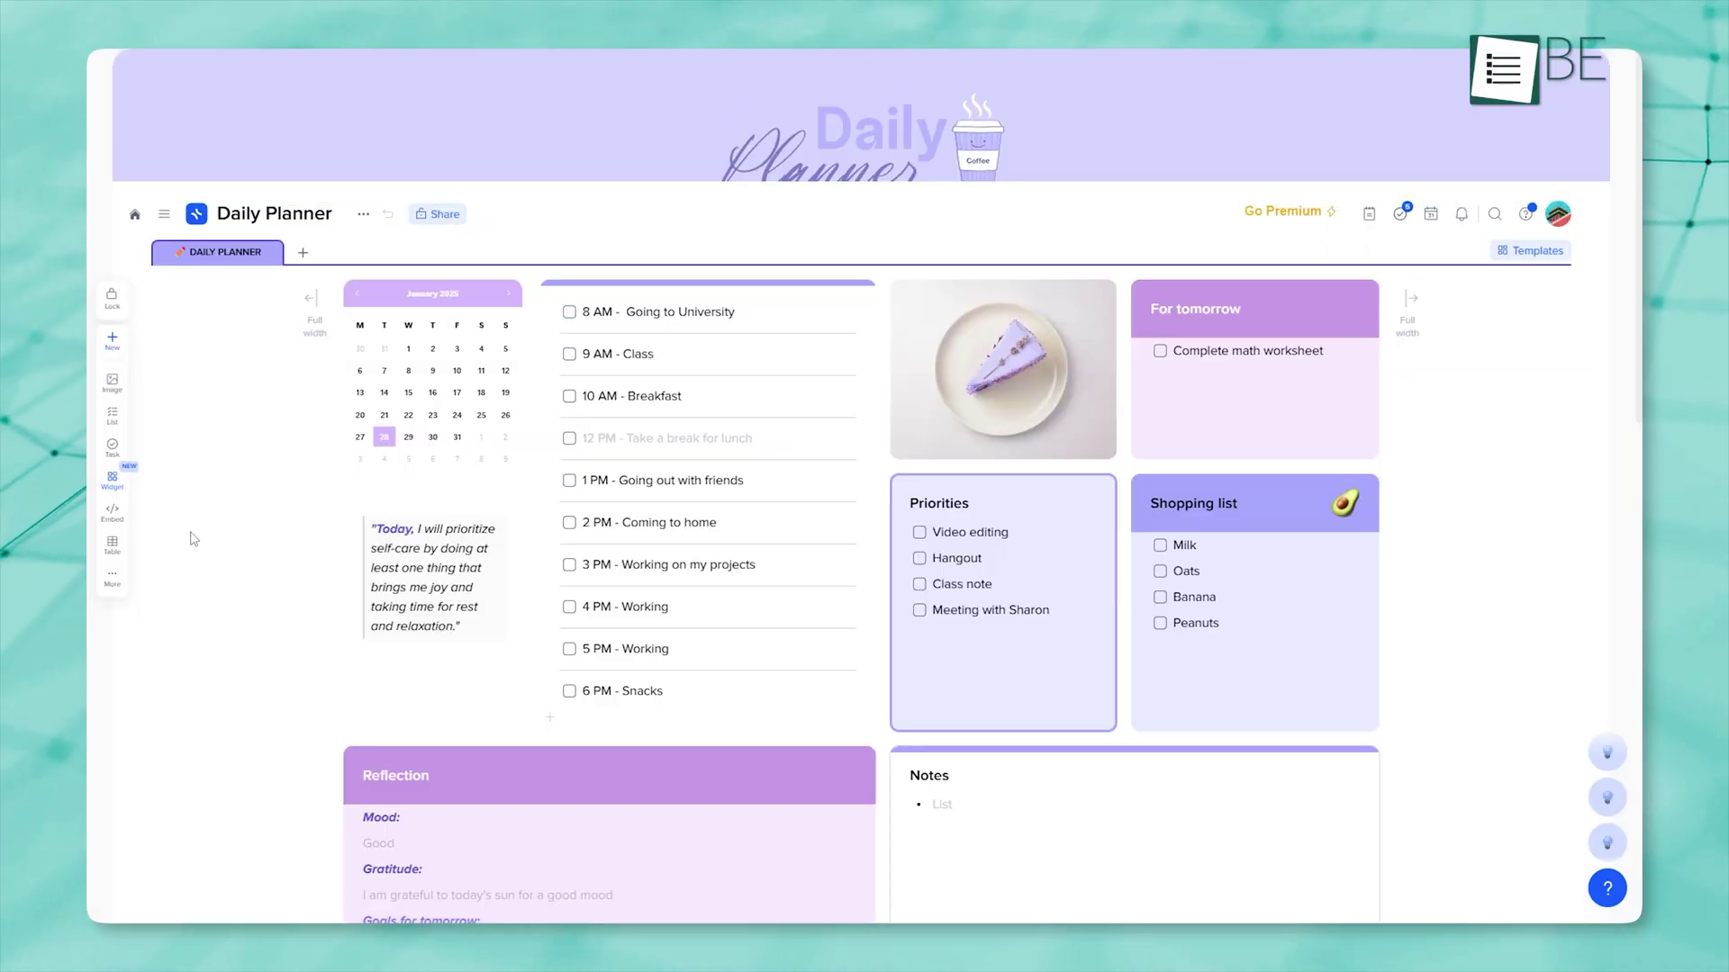
scroll(190, 539, down, 2)
scroll(191, 537, down, 1)
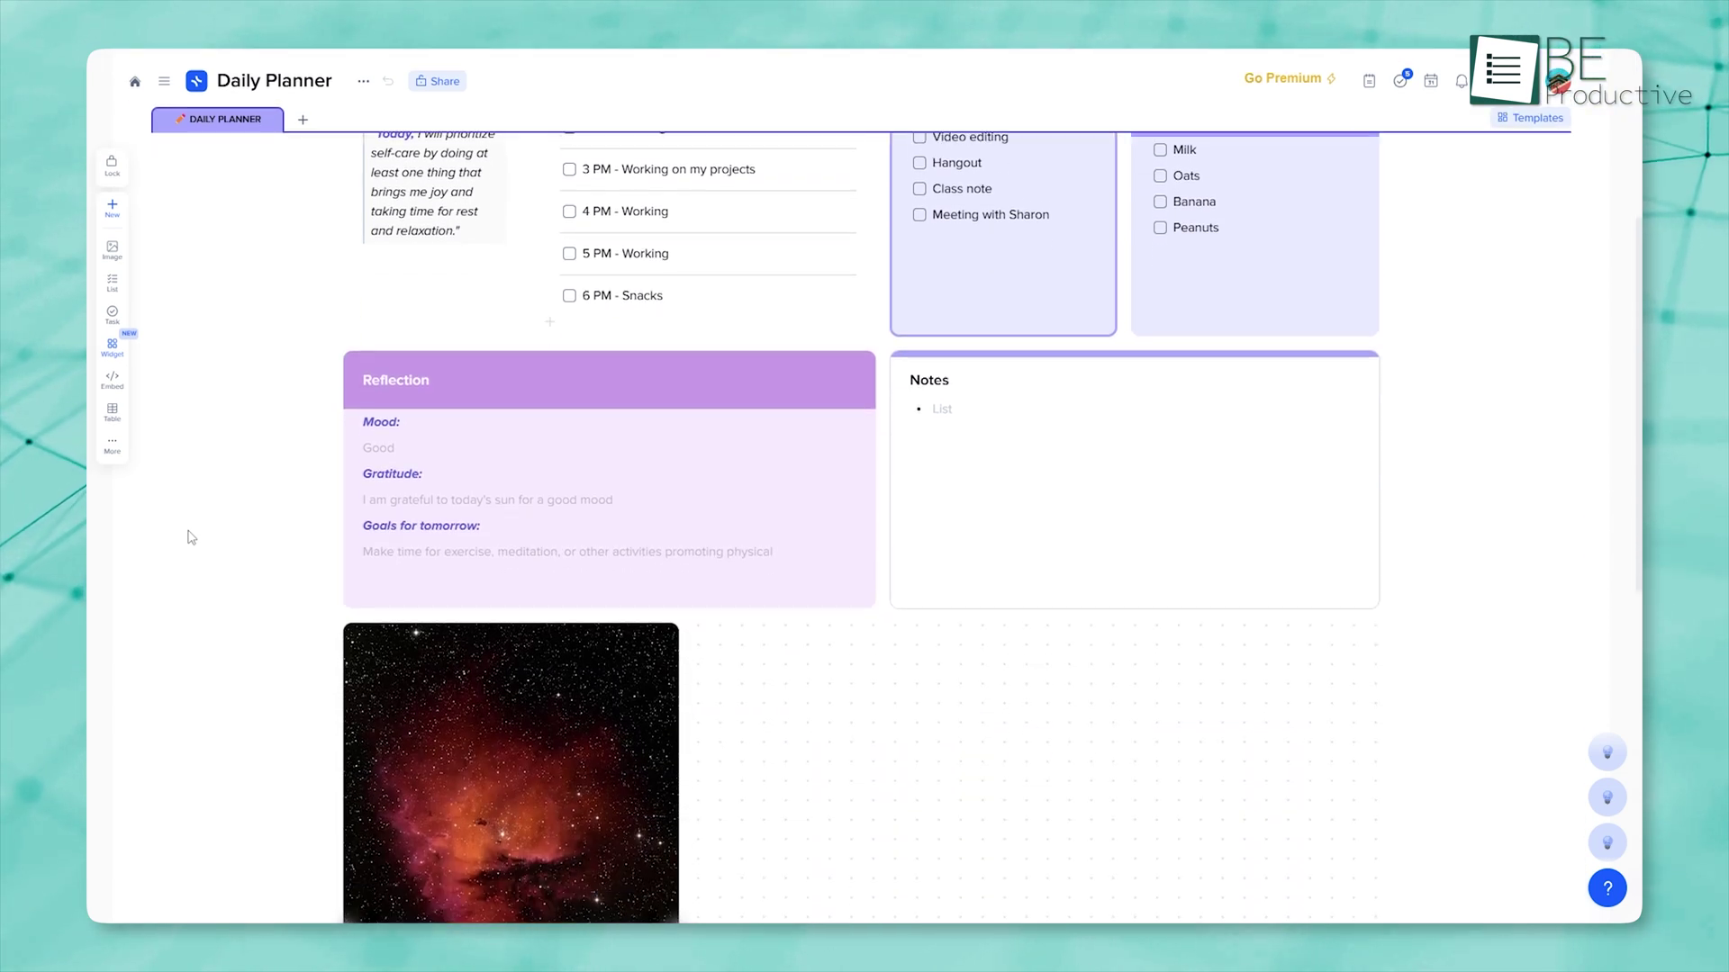
scroll(184, 533, down, 1)
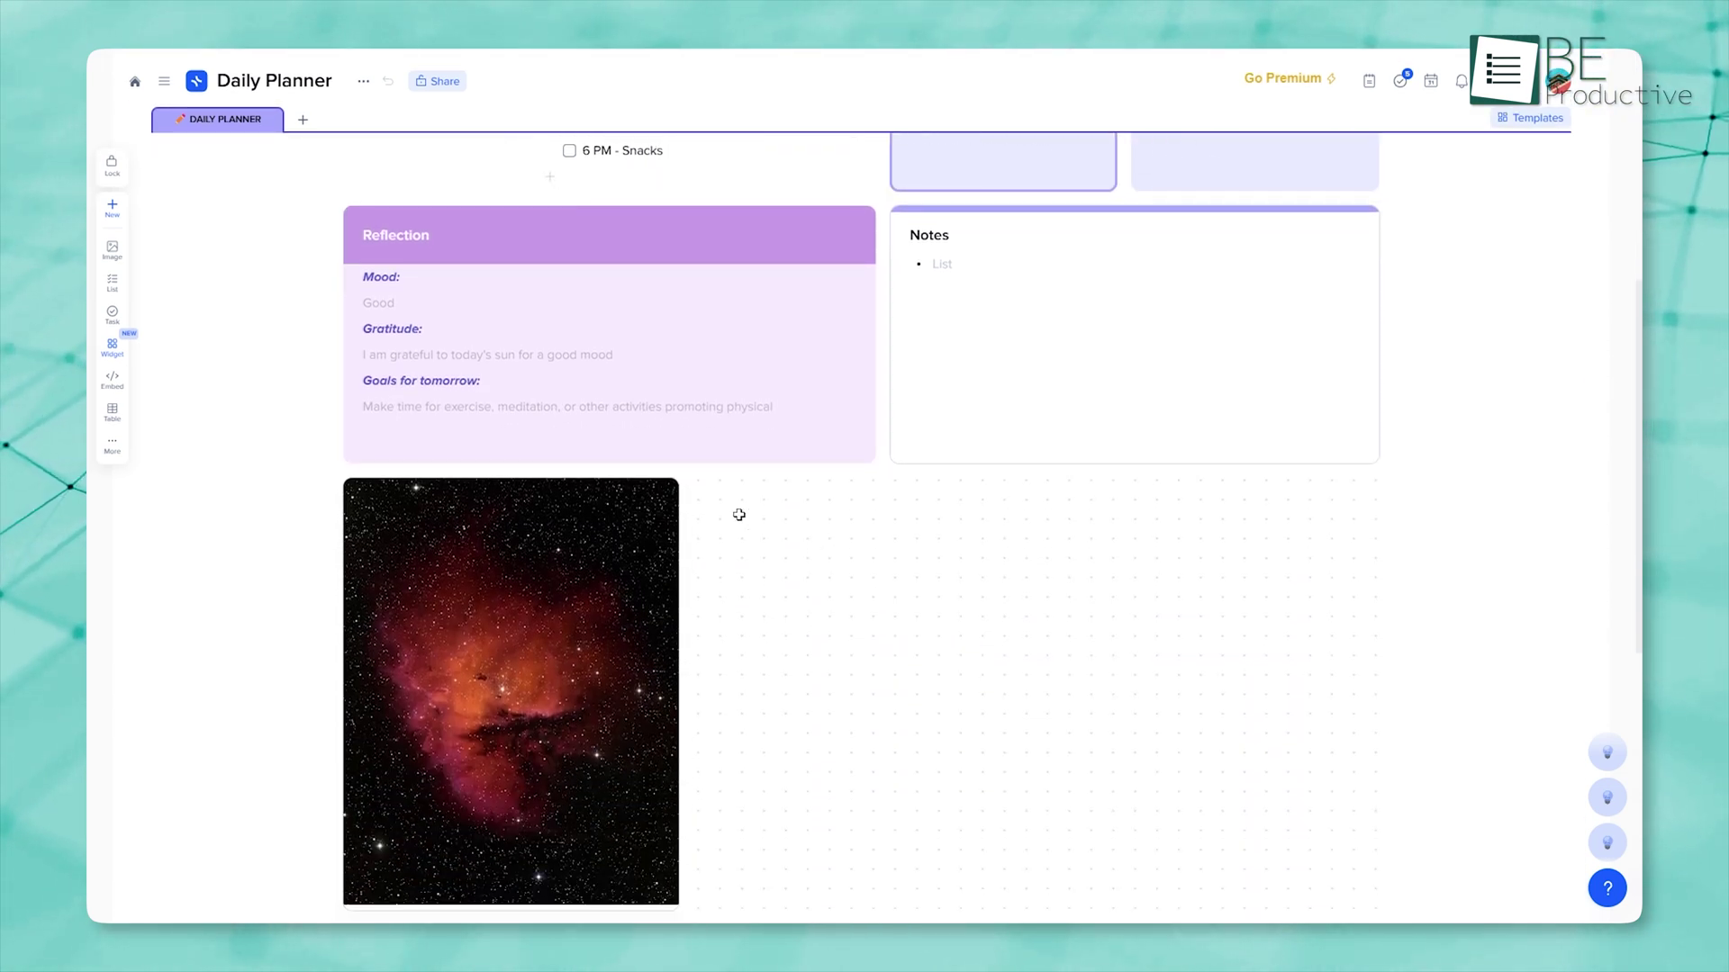
Step: Draw a narrow tile beside the nebula image and give it the blue-header style
drag(695, 498, 1366, 849)
drag(1377, 696, 1104, 694)
click(1027, 509)
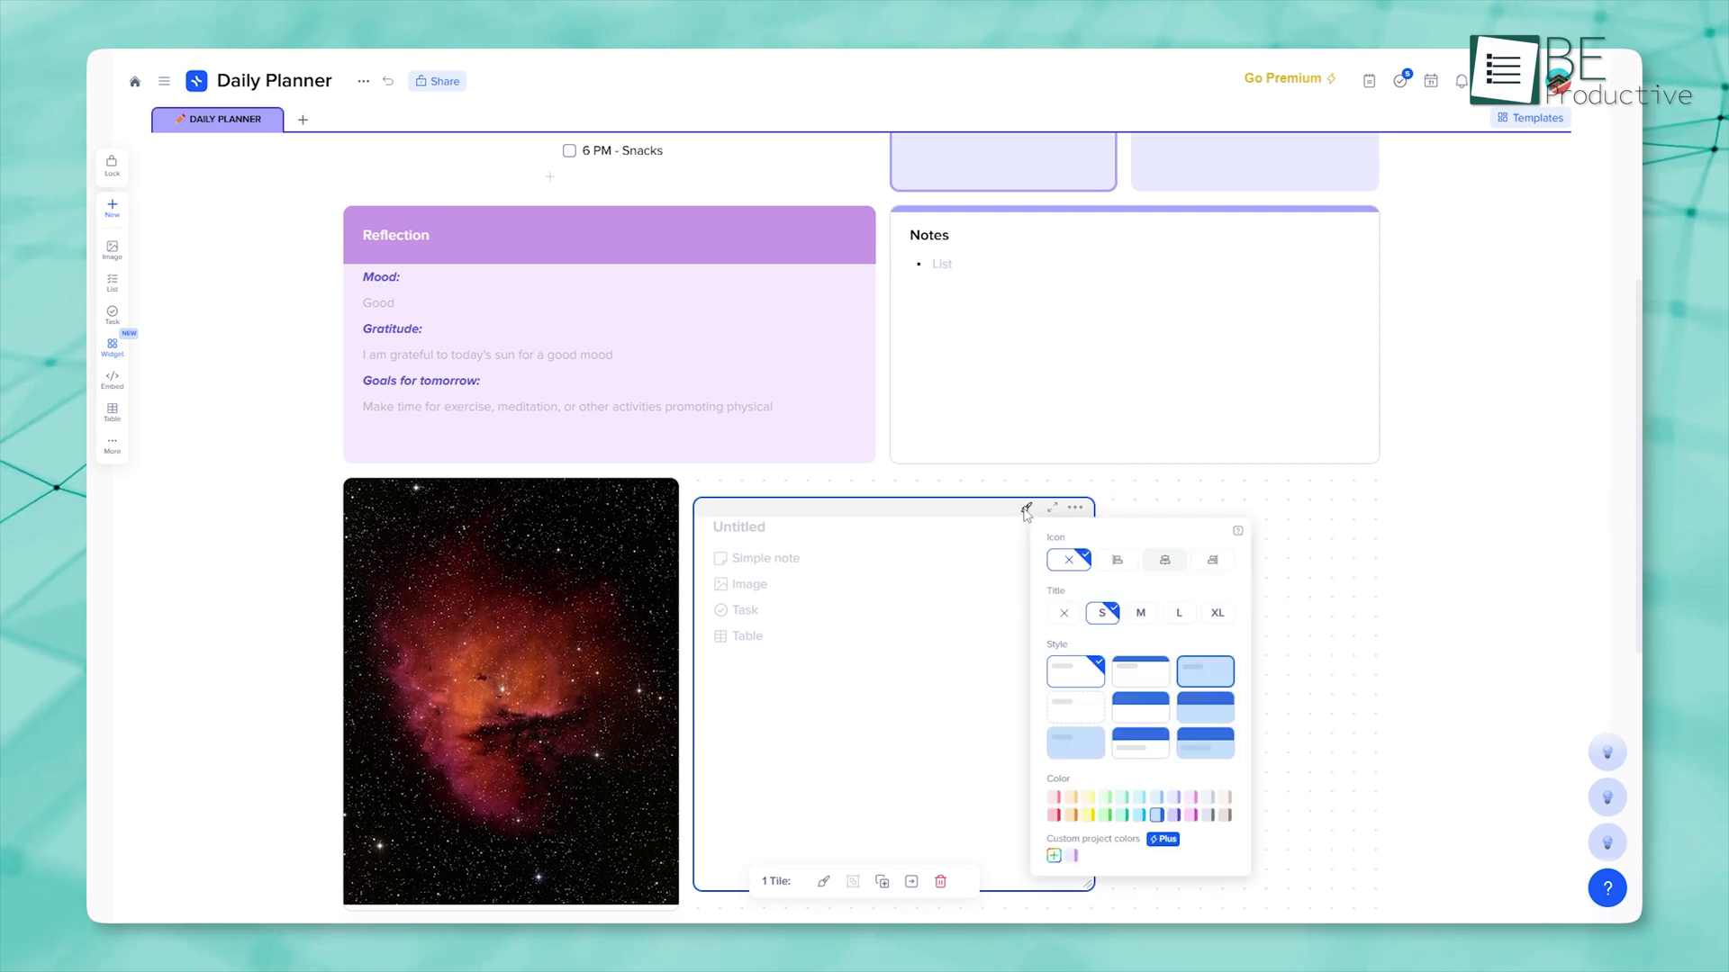
click(1147, 671)
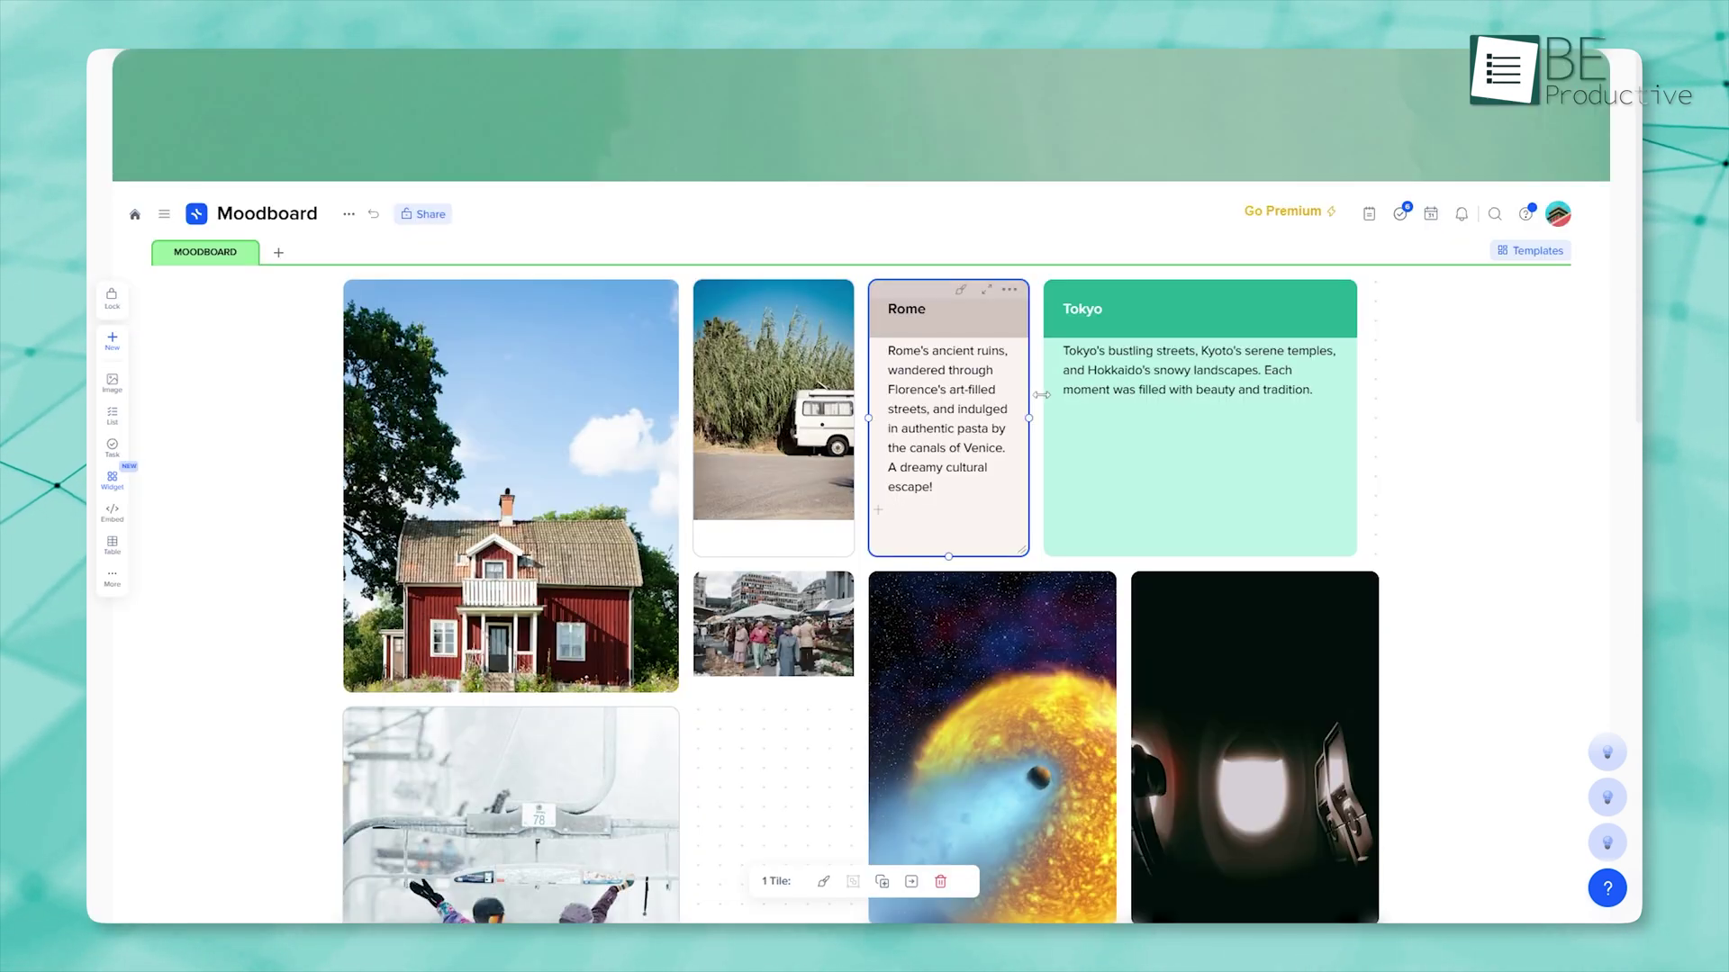
Step: Stretch the Rome tile across both columns and widen Tokyo to match beneath it
drag(1041, 394, 1351, 388)
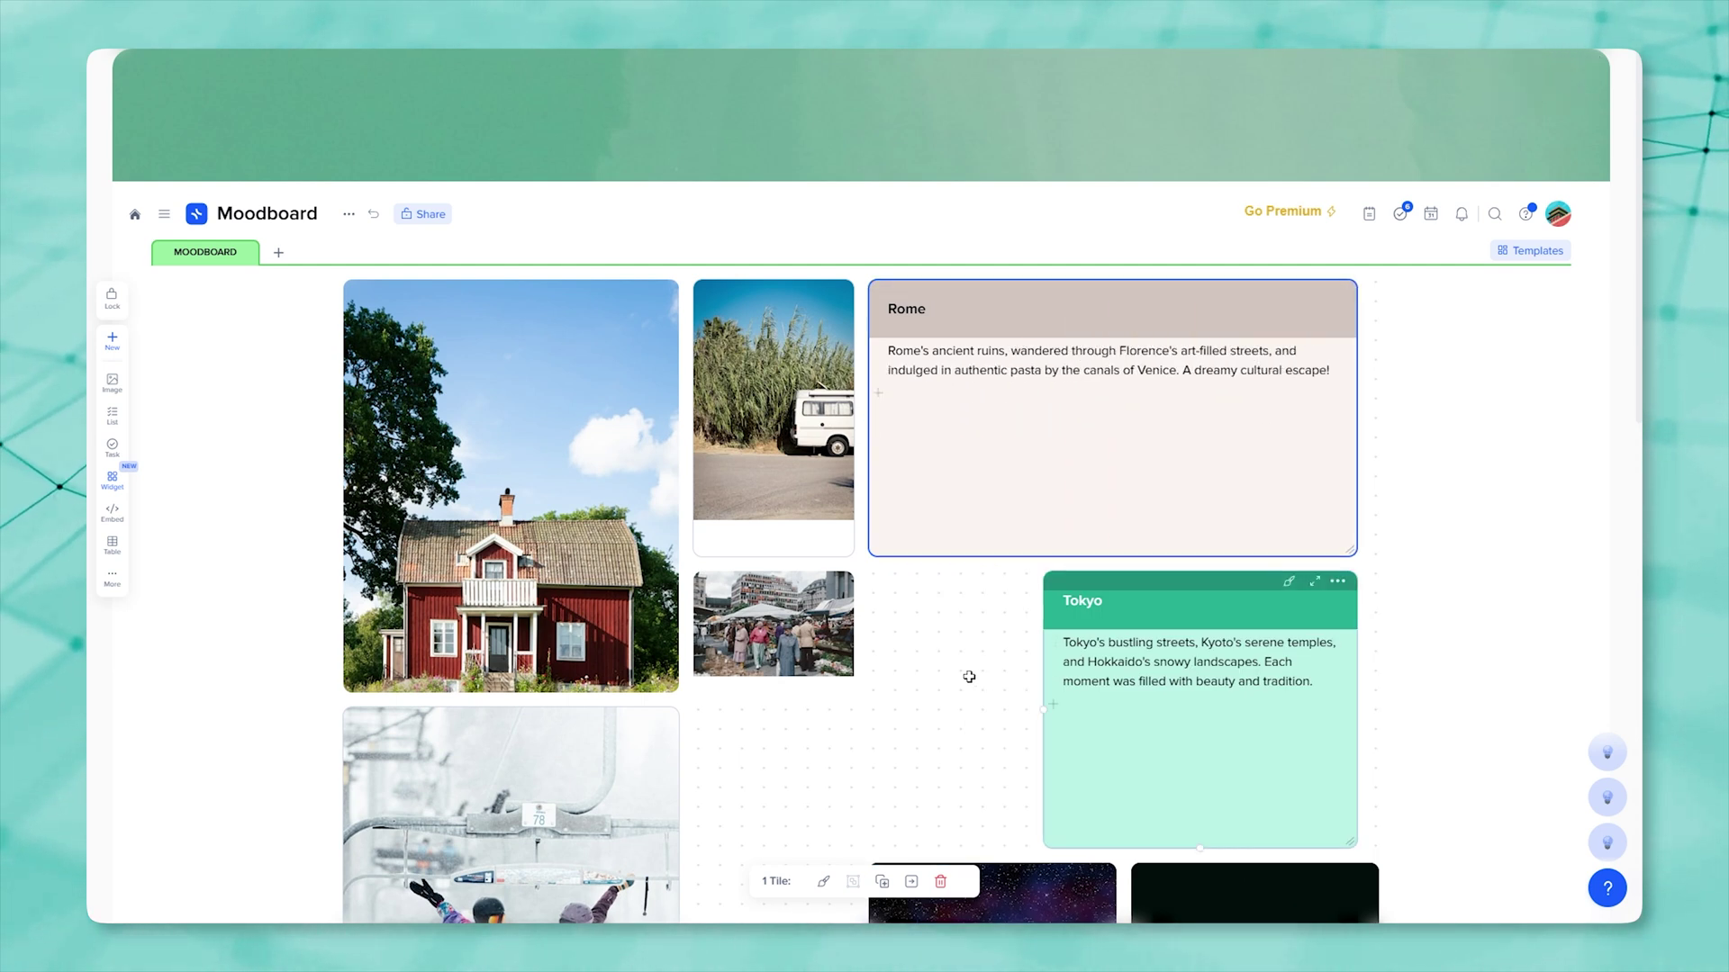
drag(1043, 675, 879, 675)
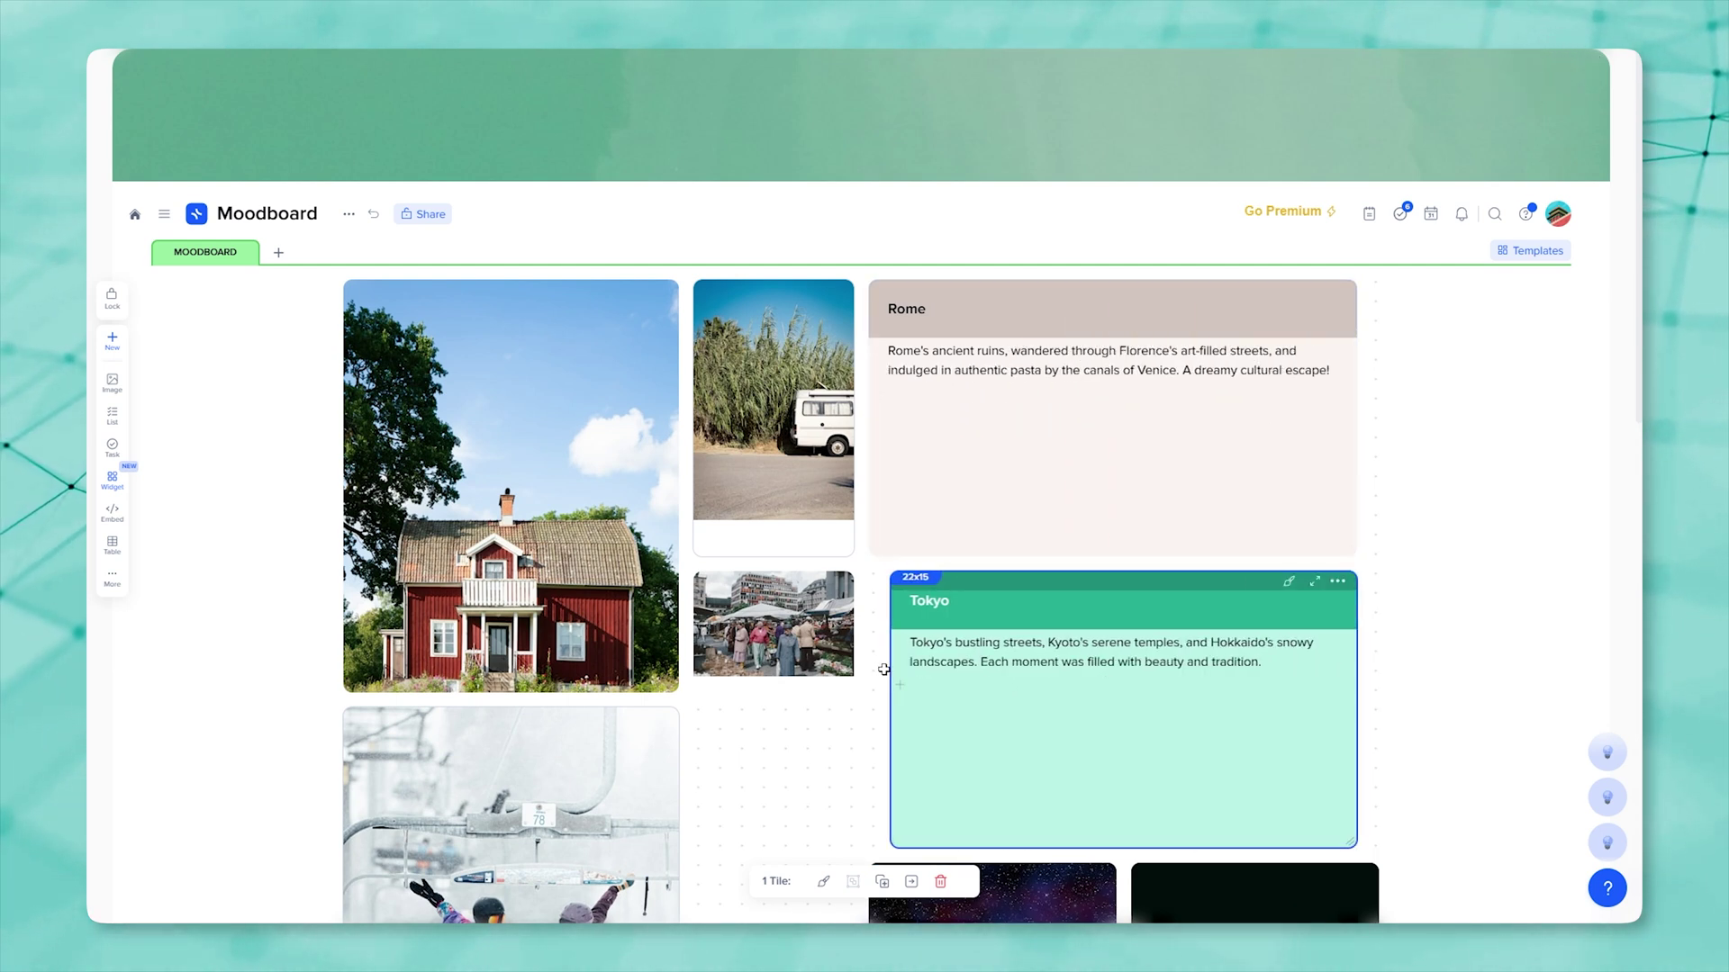
click(1446, 607)
scroll(1452, 603, down, 2)
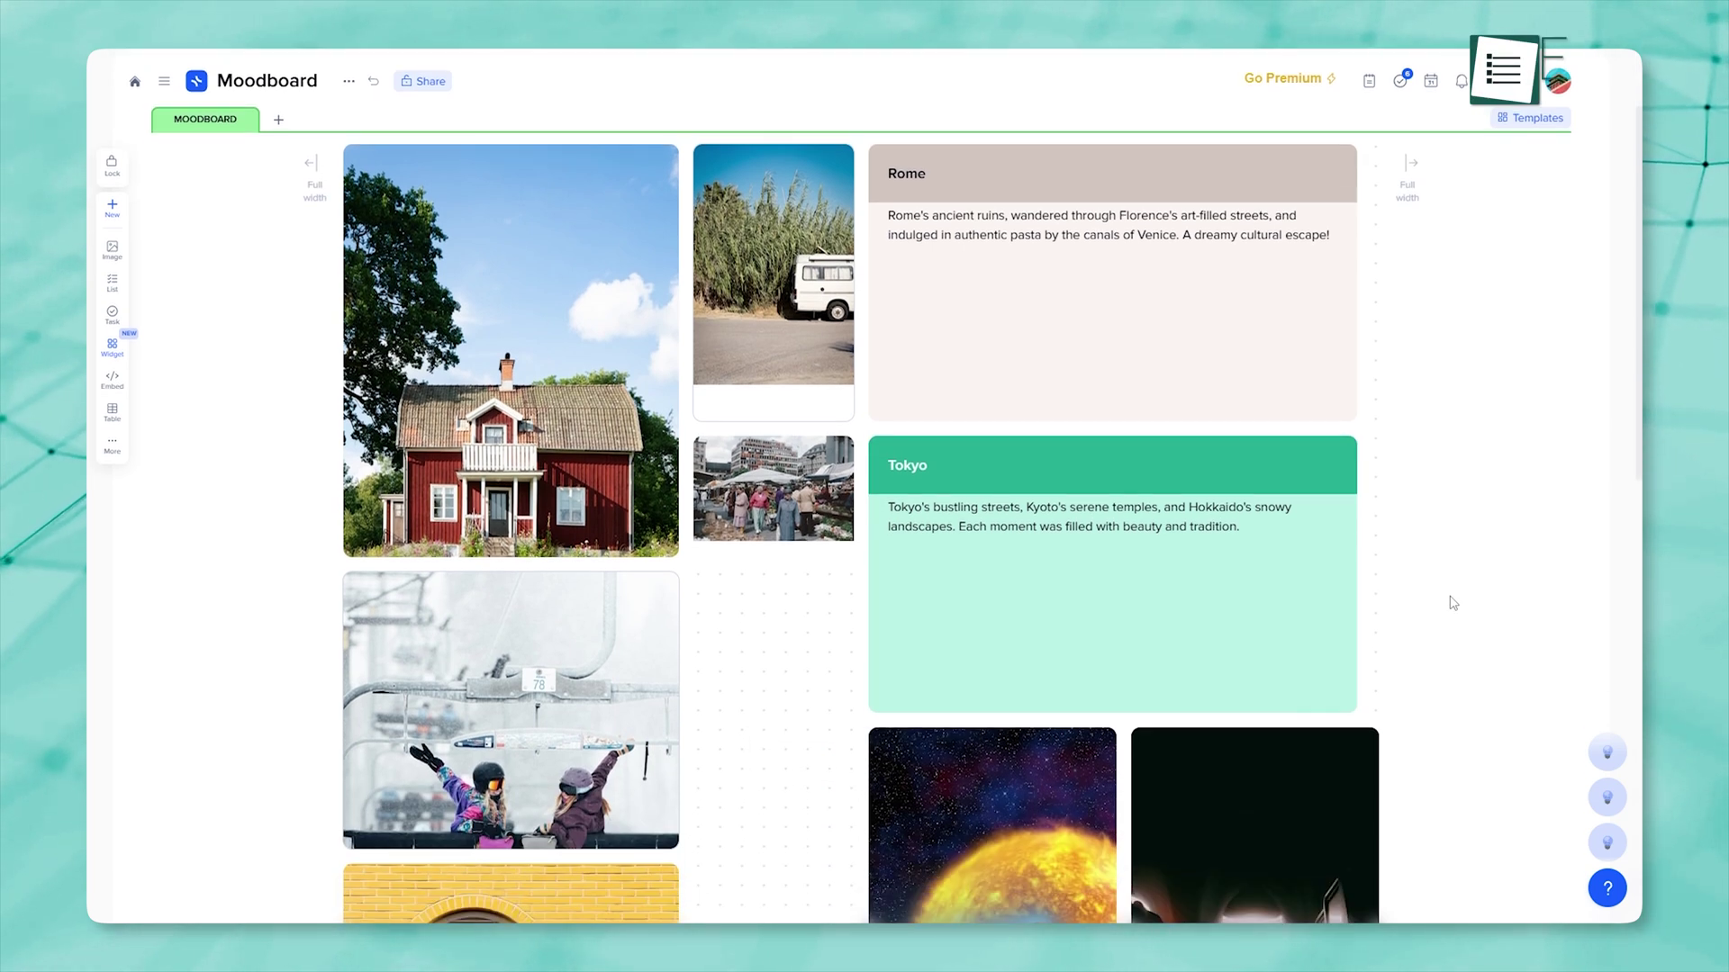
scroll(1450, 602, down, 2)
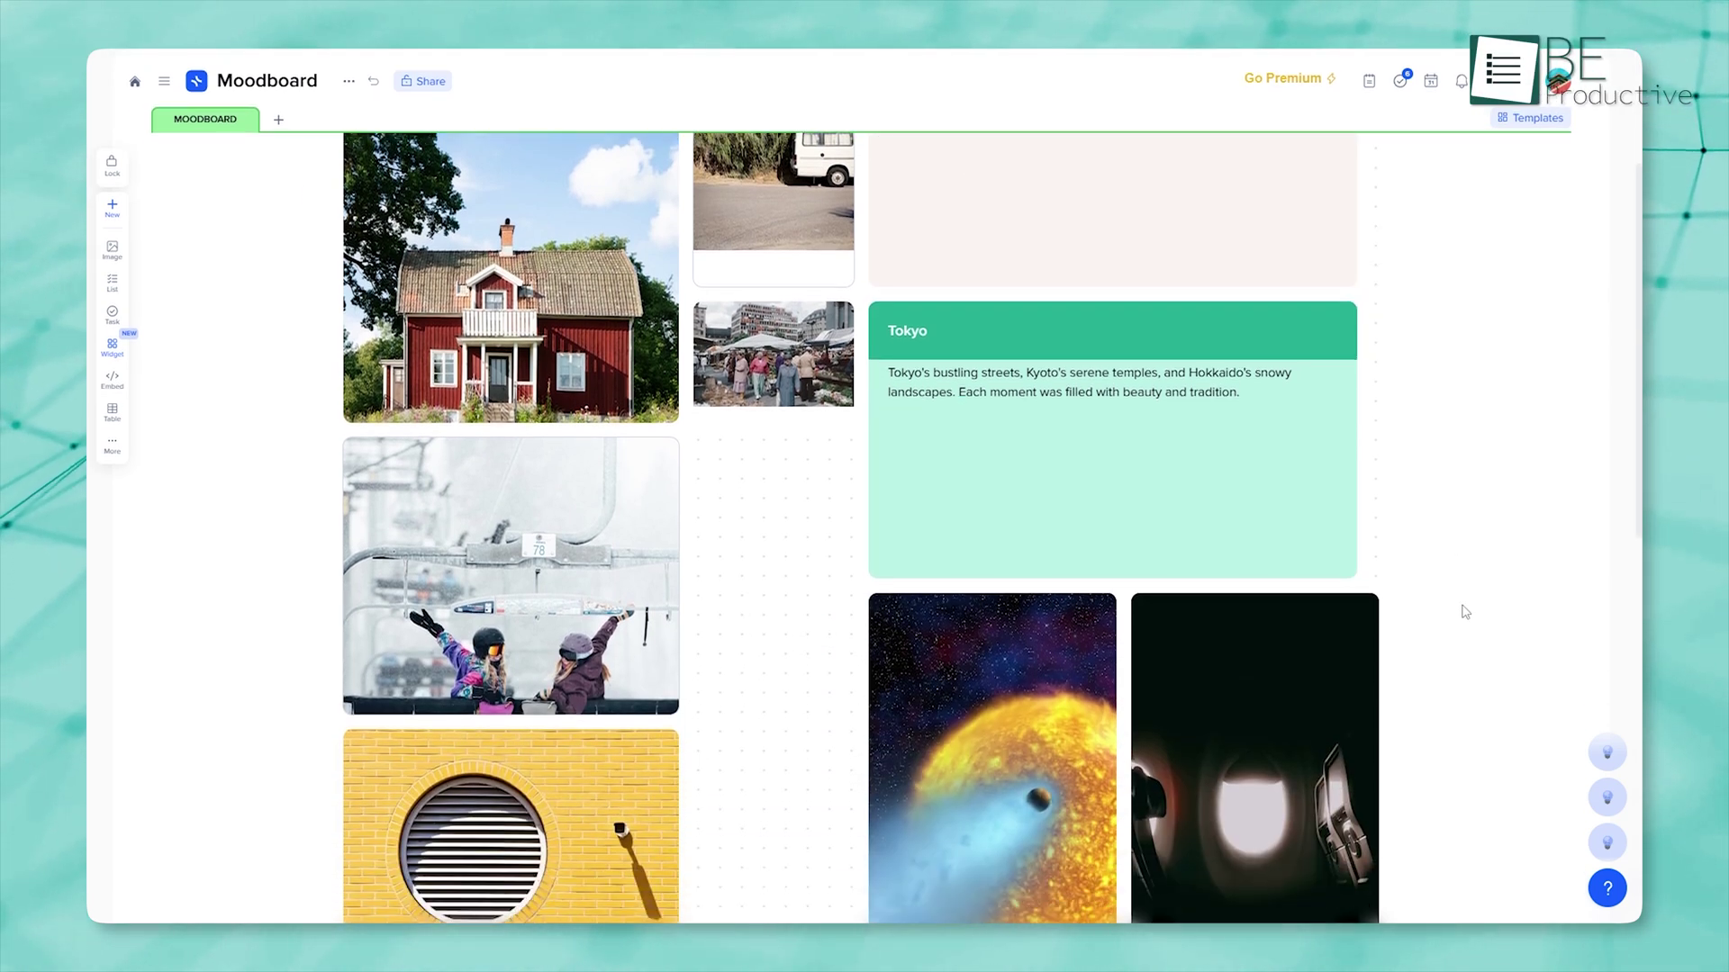
scroll(1463, 613, down, 2)
scroll(1463, 613, down, 2)
scroll(1463, 612, down, 4)
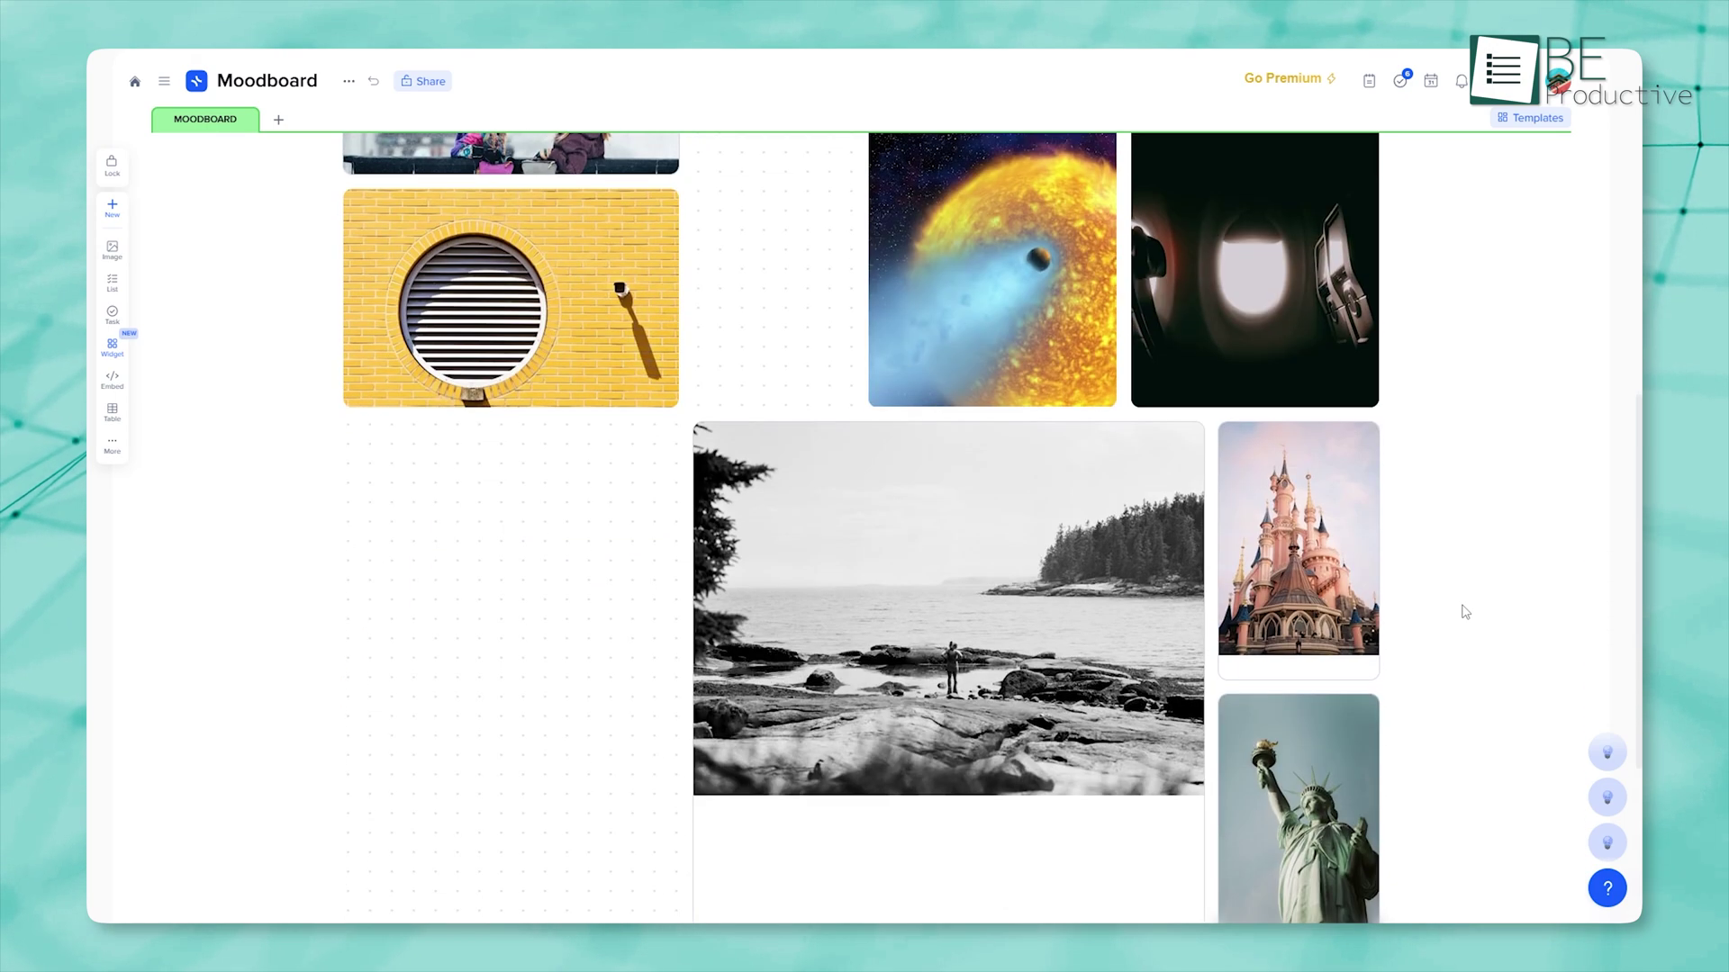
scroll(1462, 613, down, 2)
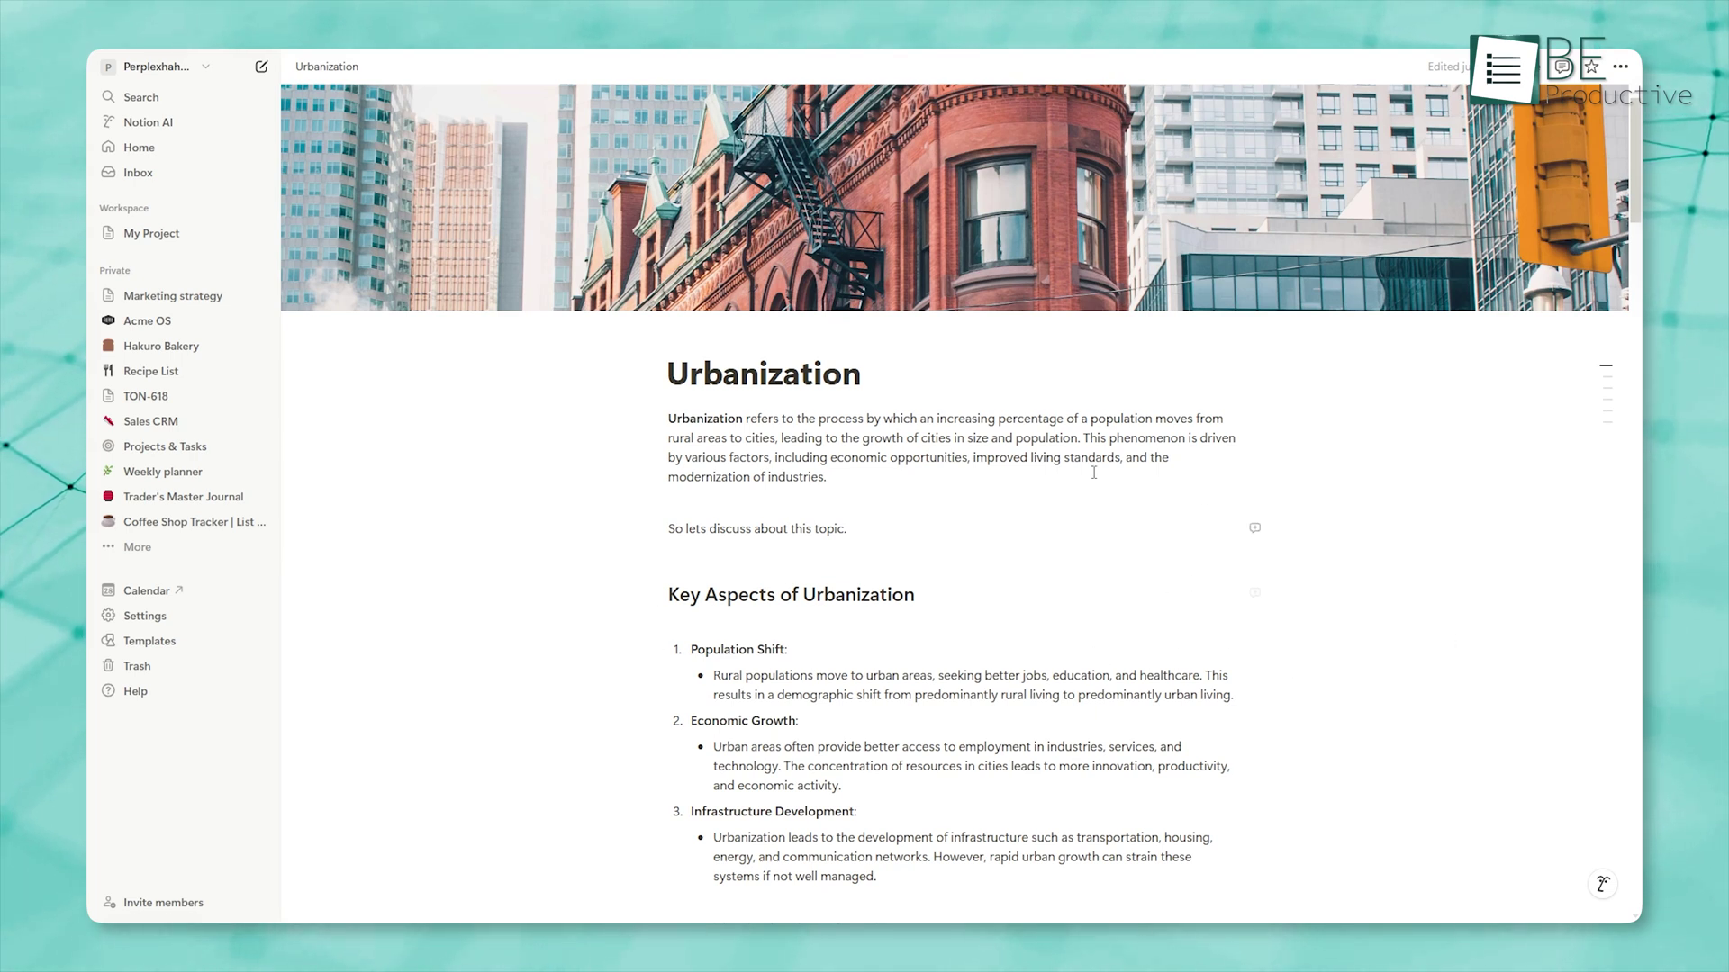
Step: Try moving the Urbanization paragraph and put it back, then drag Wednesday into the Sunday column
drag(658, 418, 666, 541)
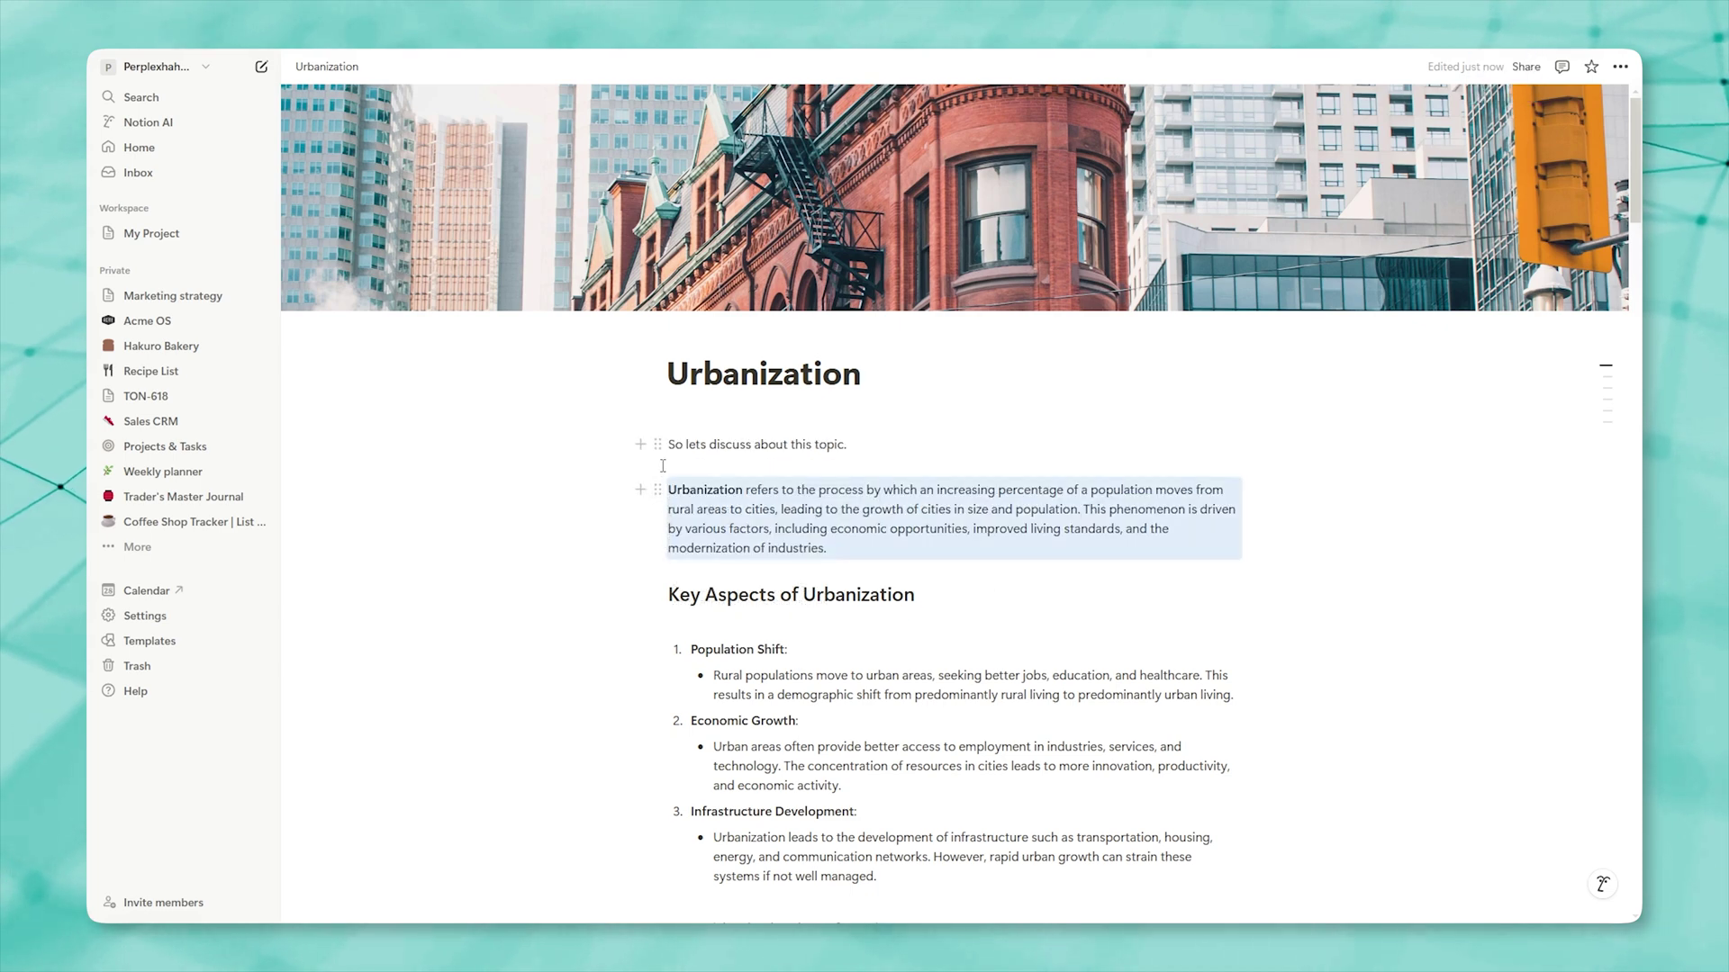
drag(657, 445, 628, 558)
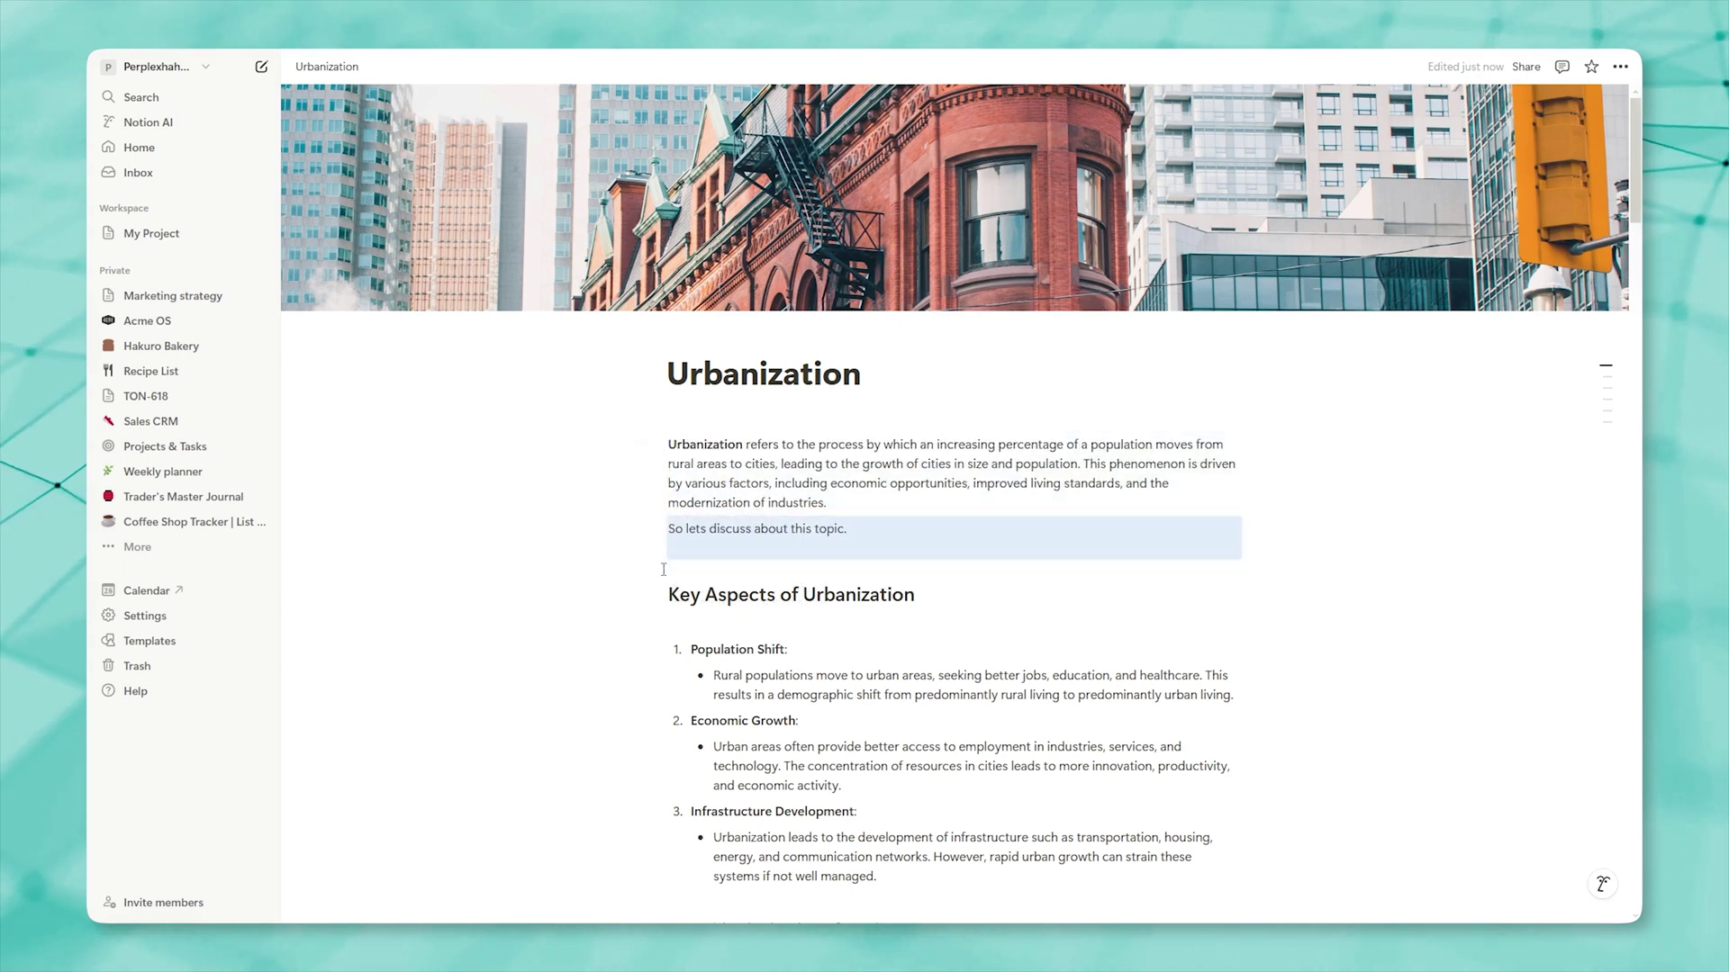
click(627, 558)
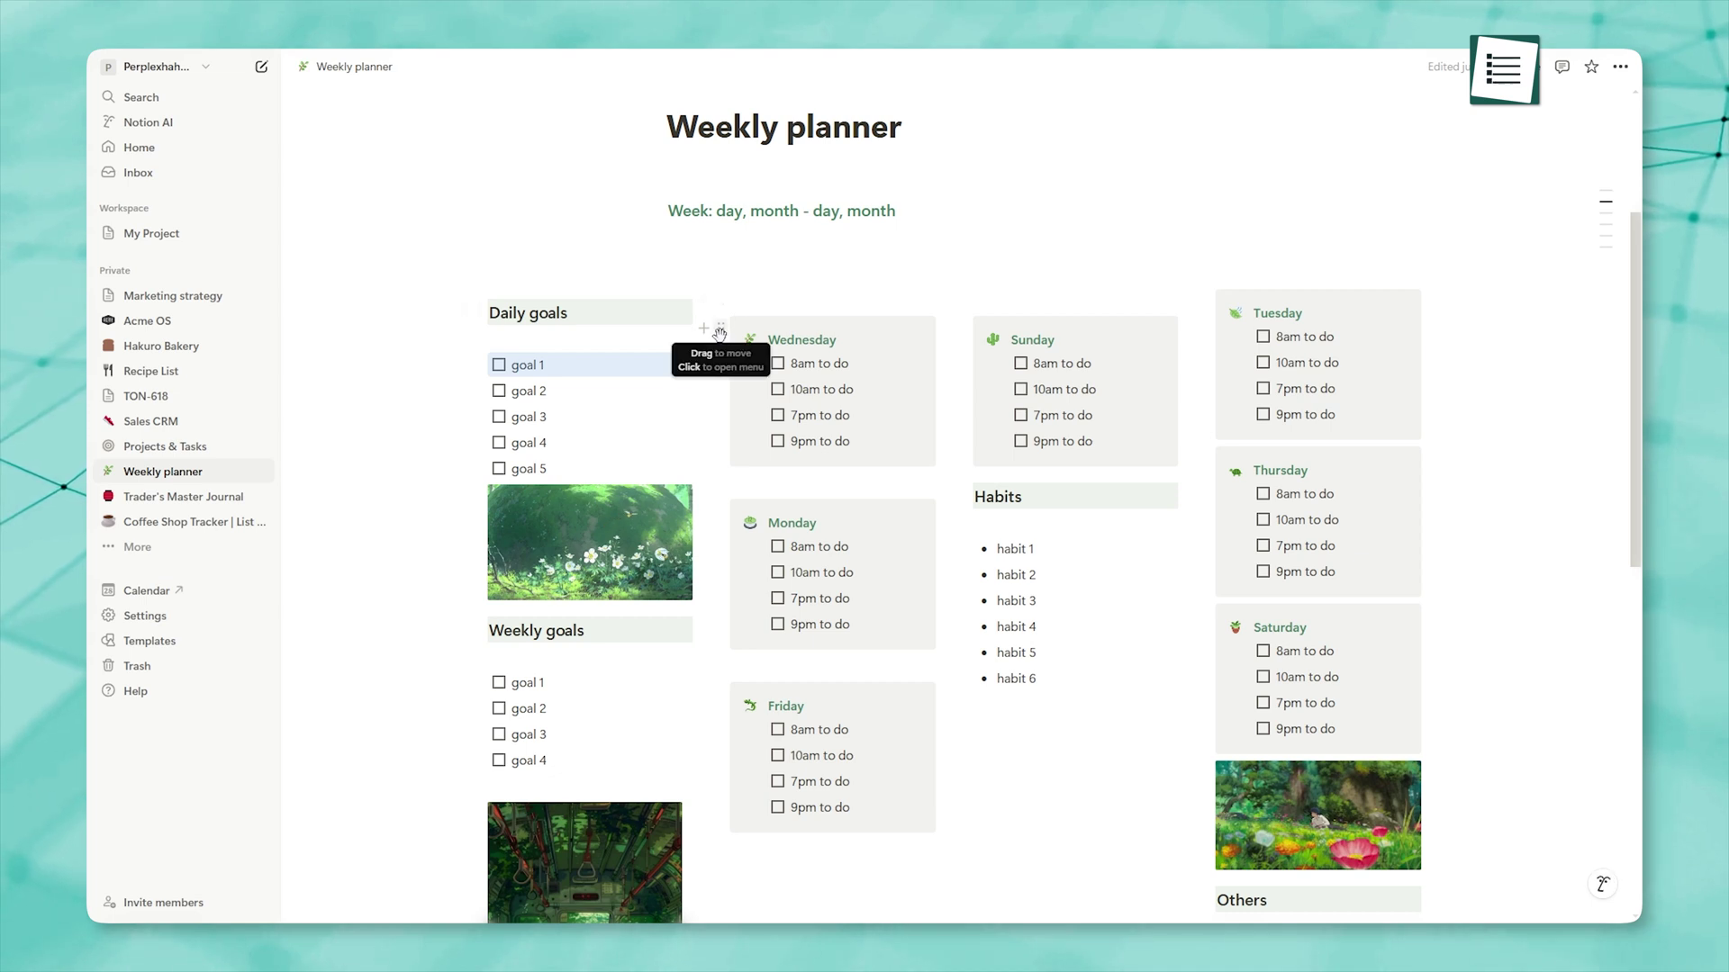
drag(718, 340, 999, 355)
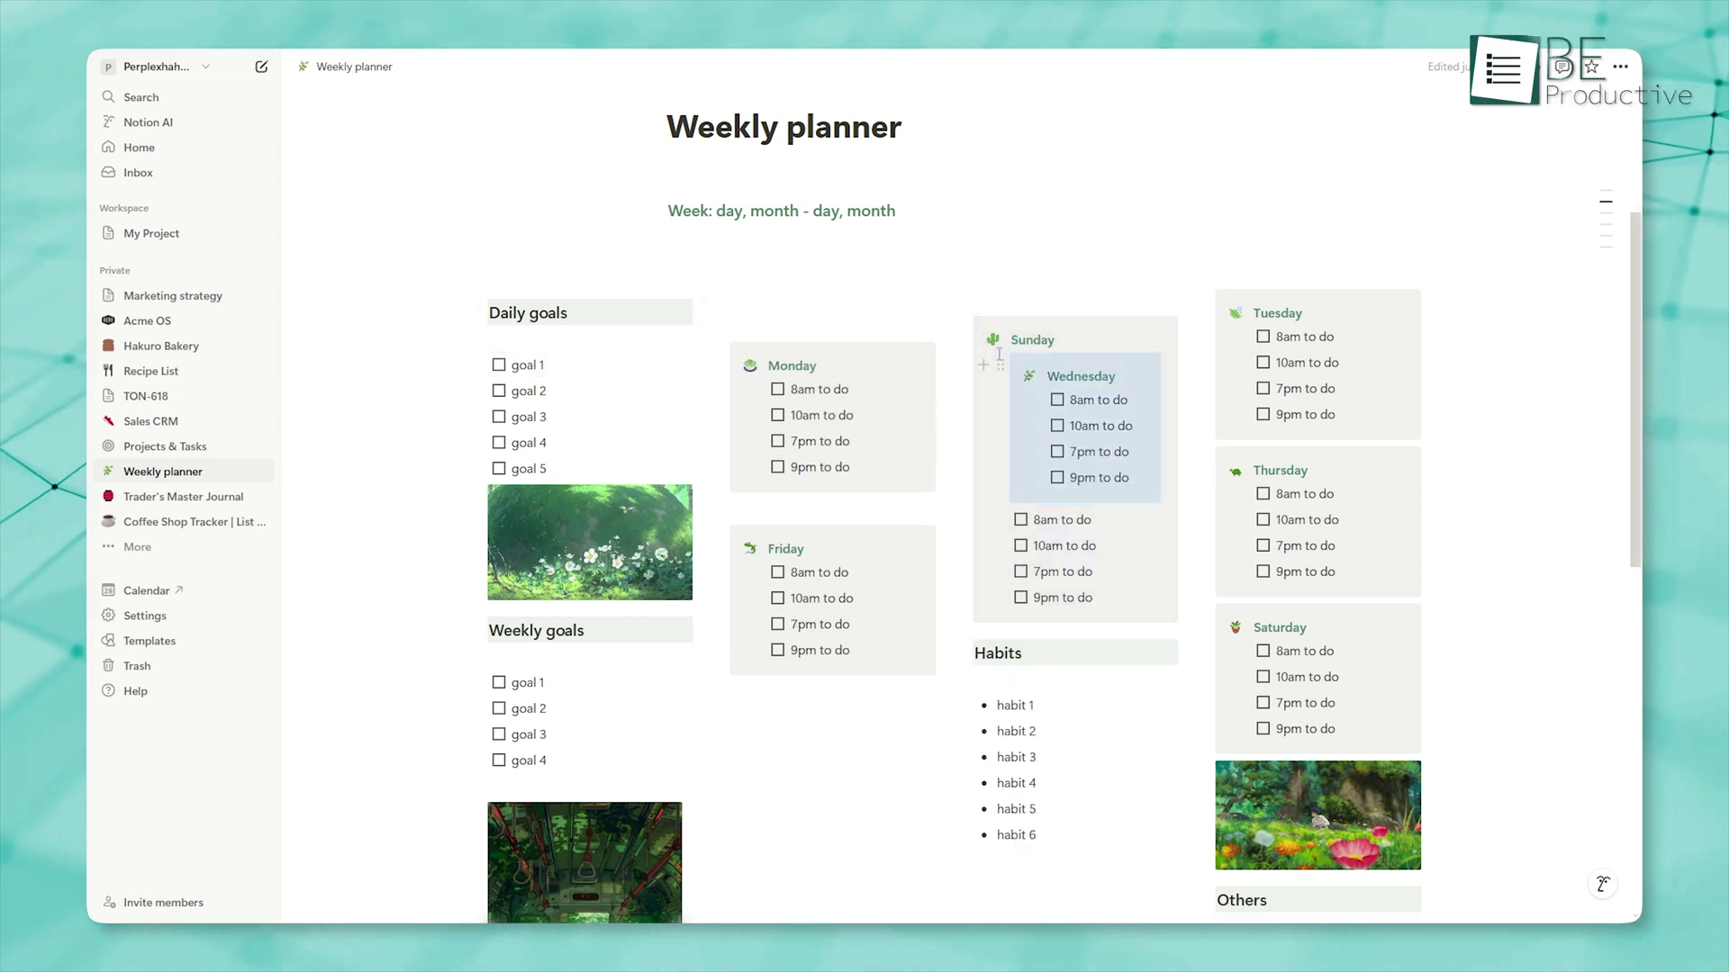
Step: Move the Sunday block beneath Friday and bring the Habits section up under it
click(1029, 291)
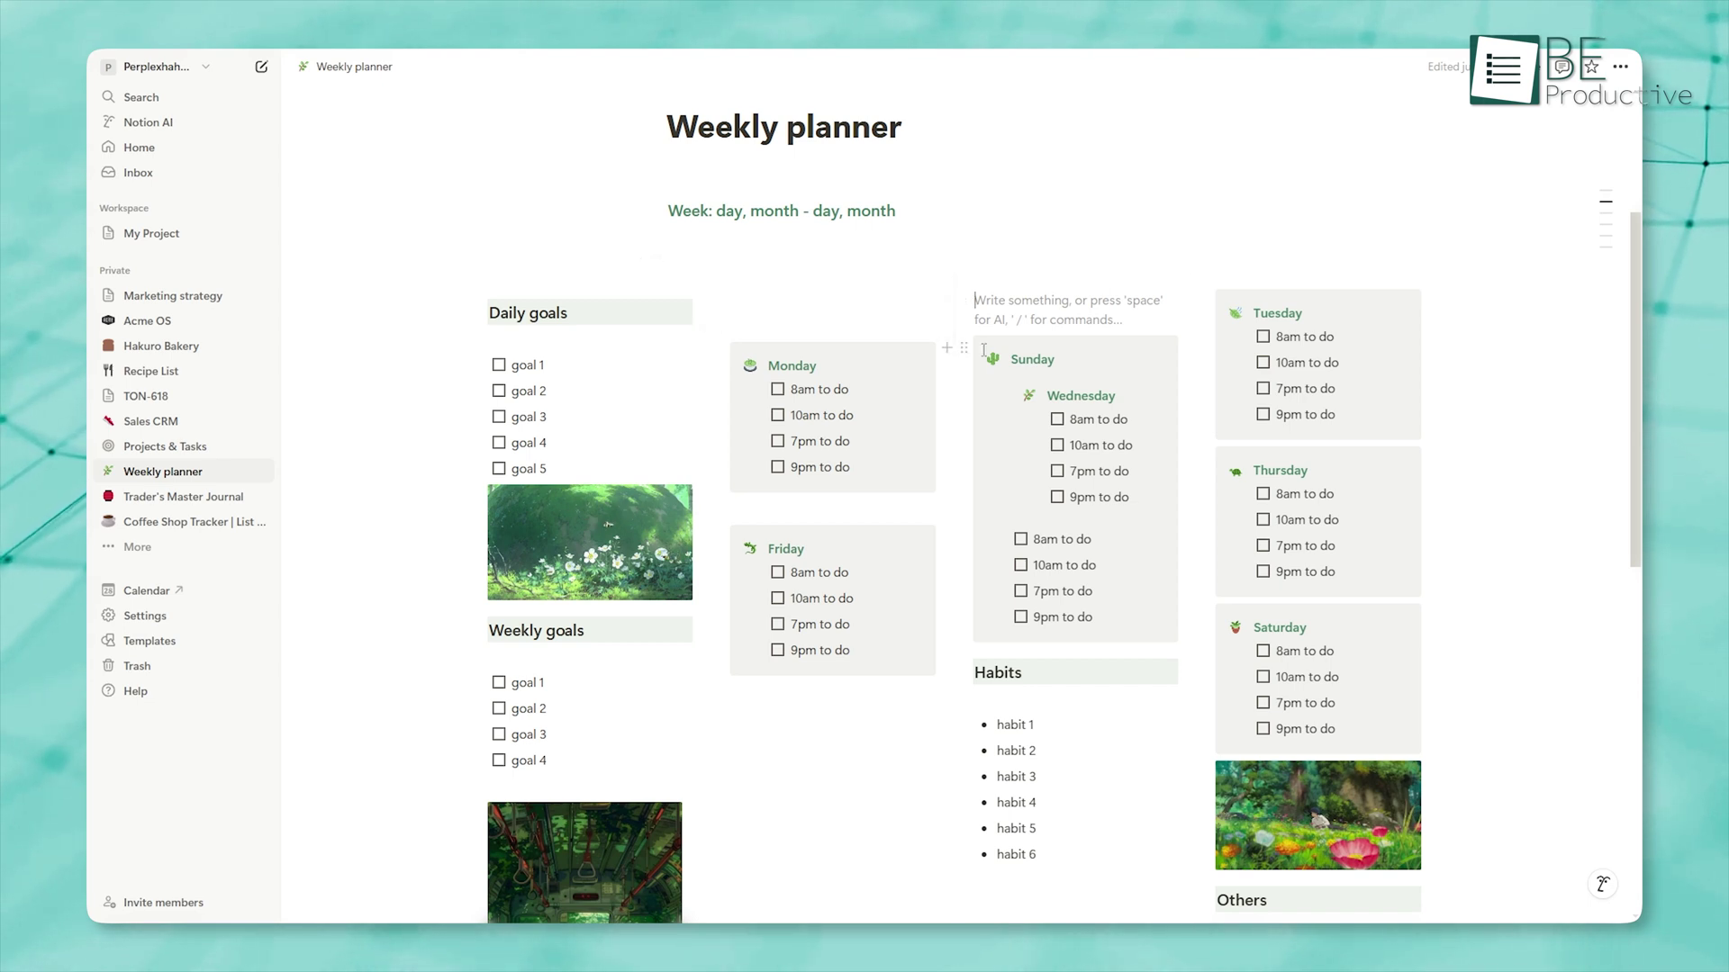
drag(963, 347, 760, 697)
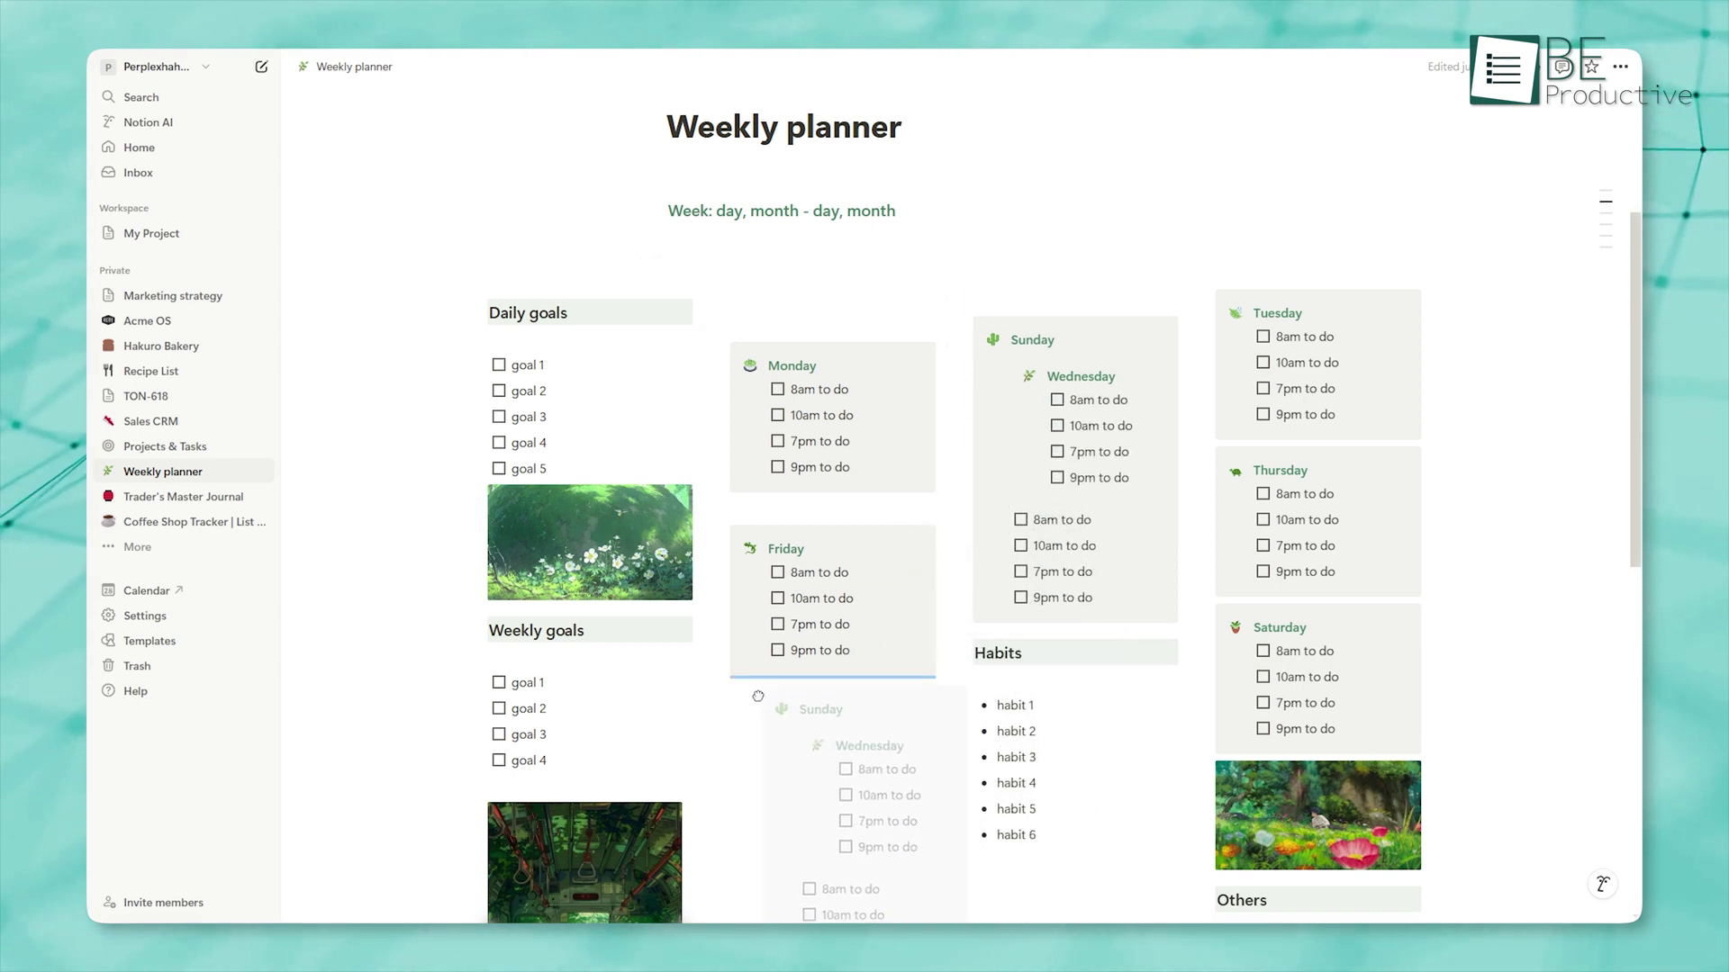
scroll(765, 684, down, 2)
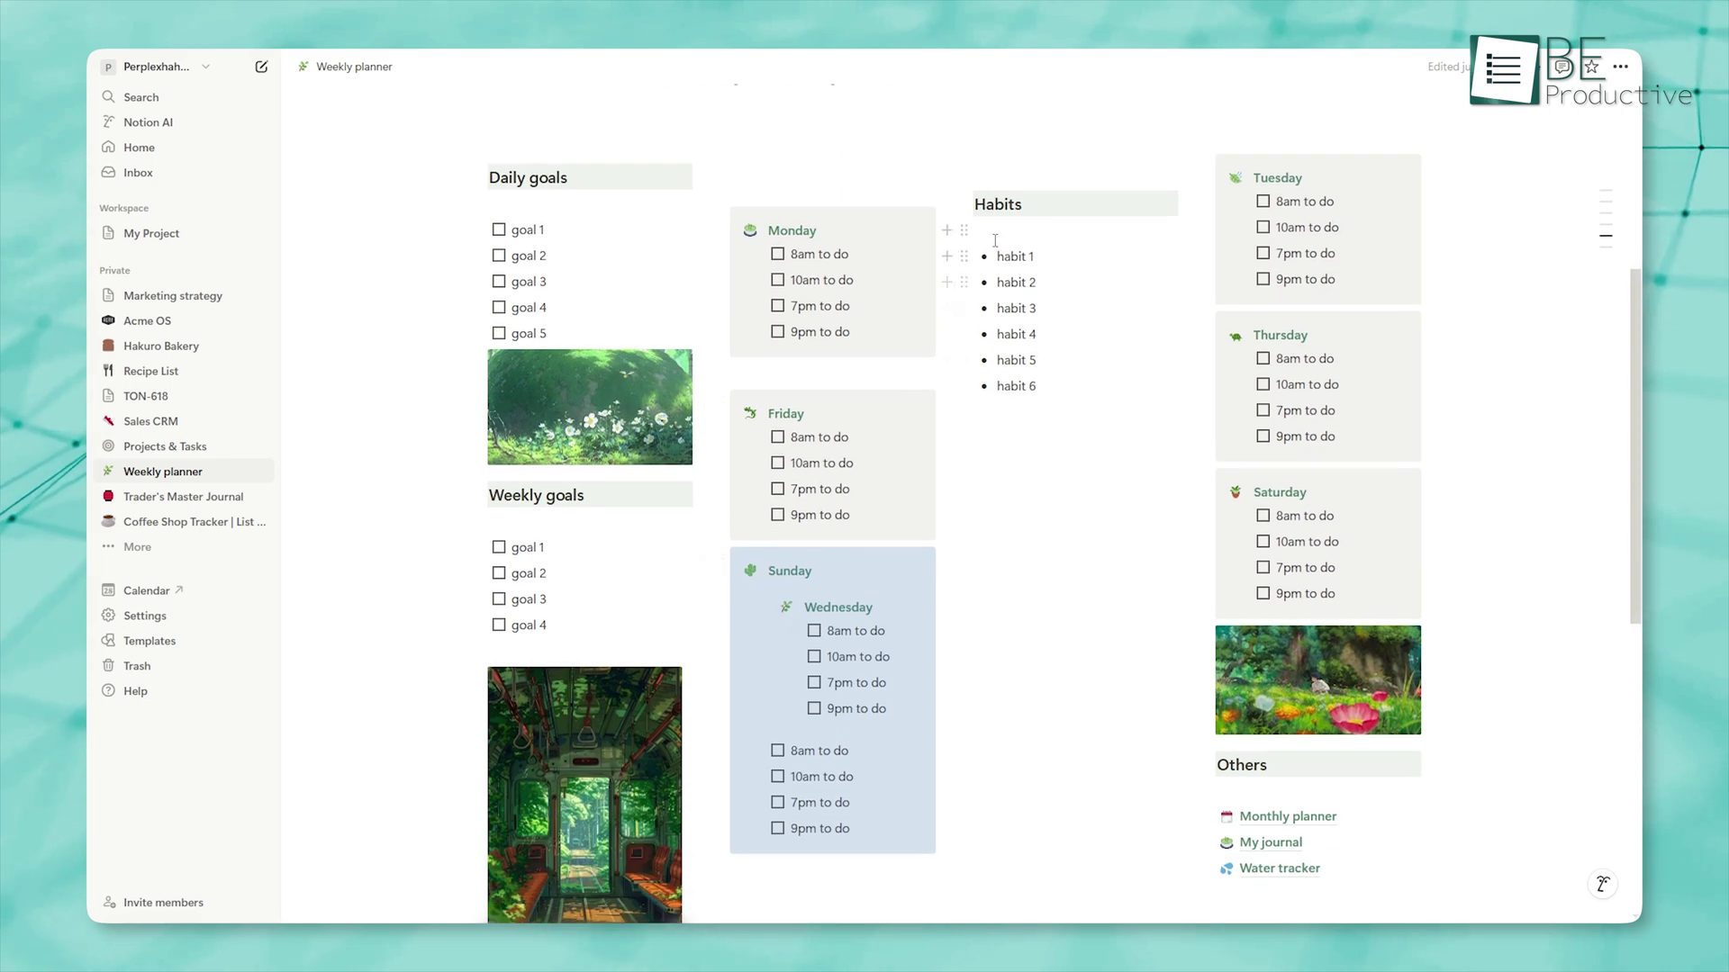
drag(963, 205, 752, 573)
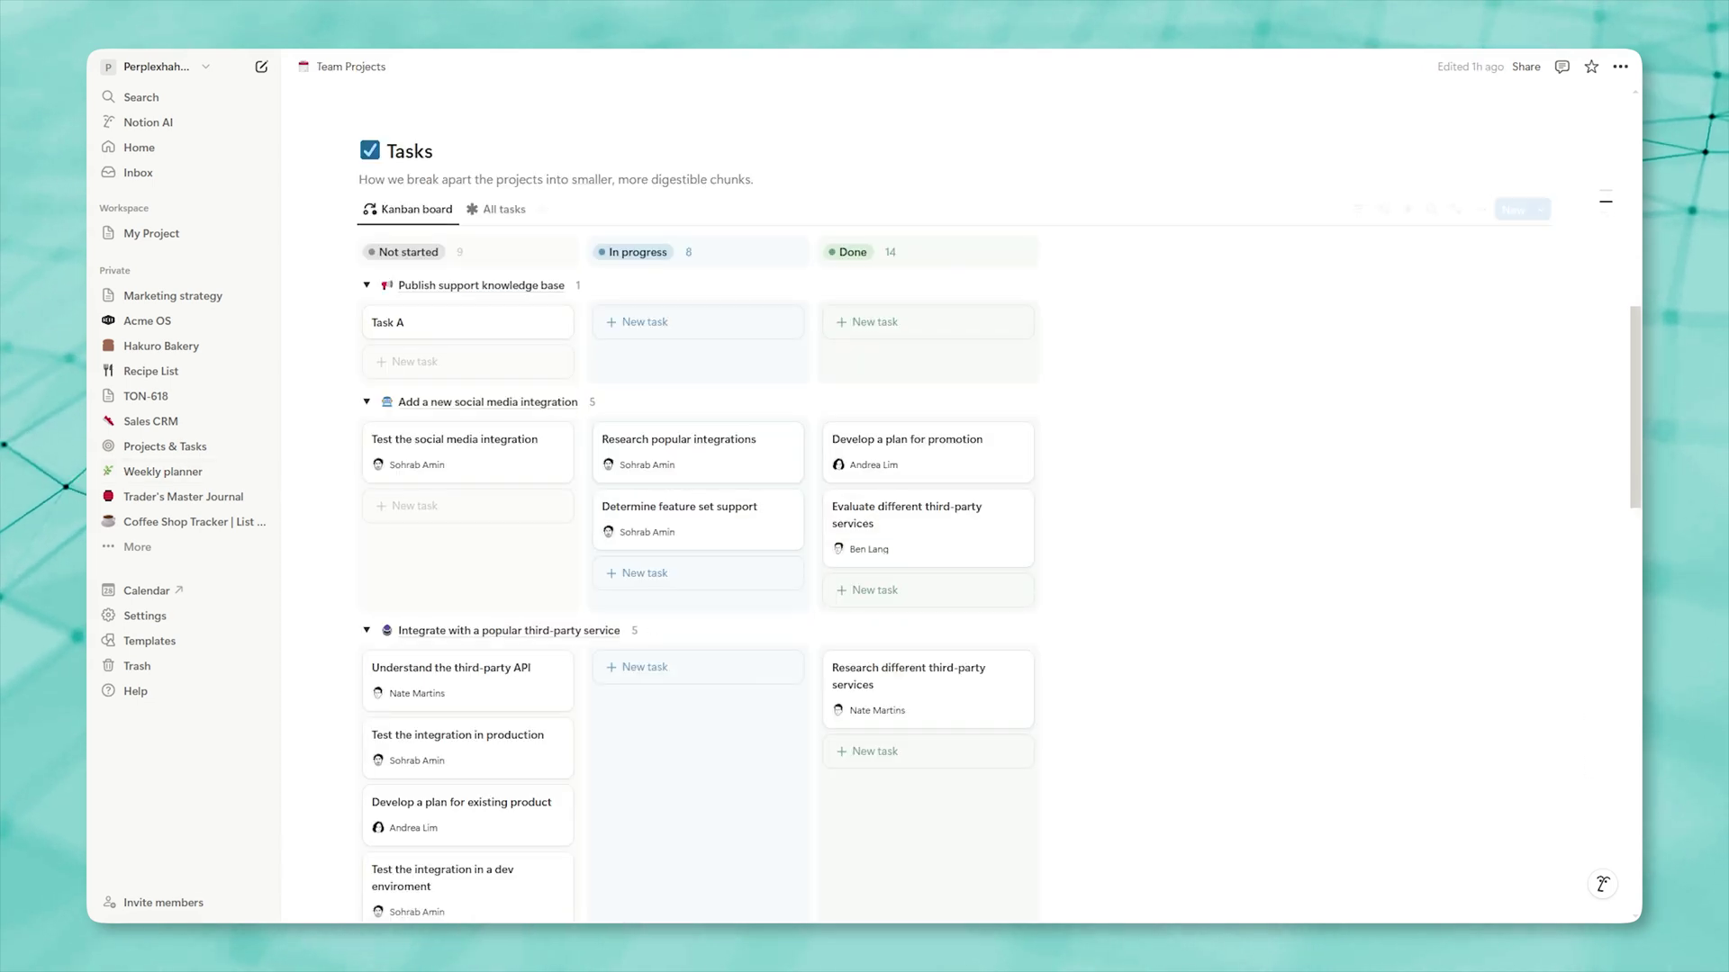
scroll(946, 541, up, 5)
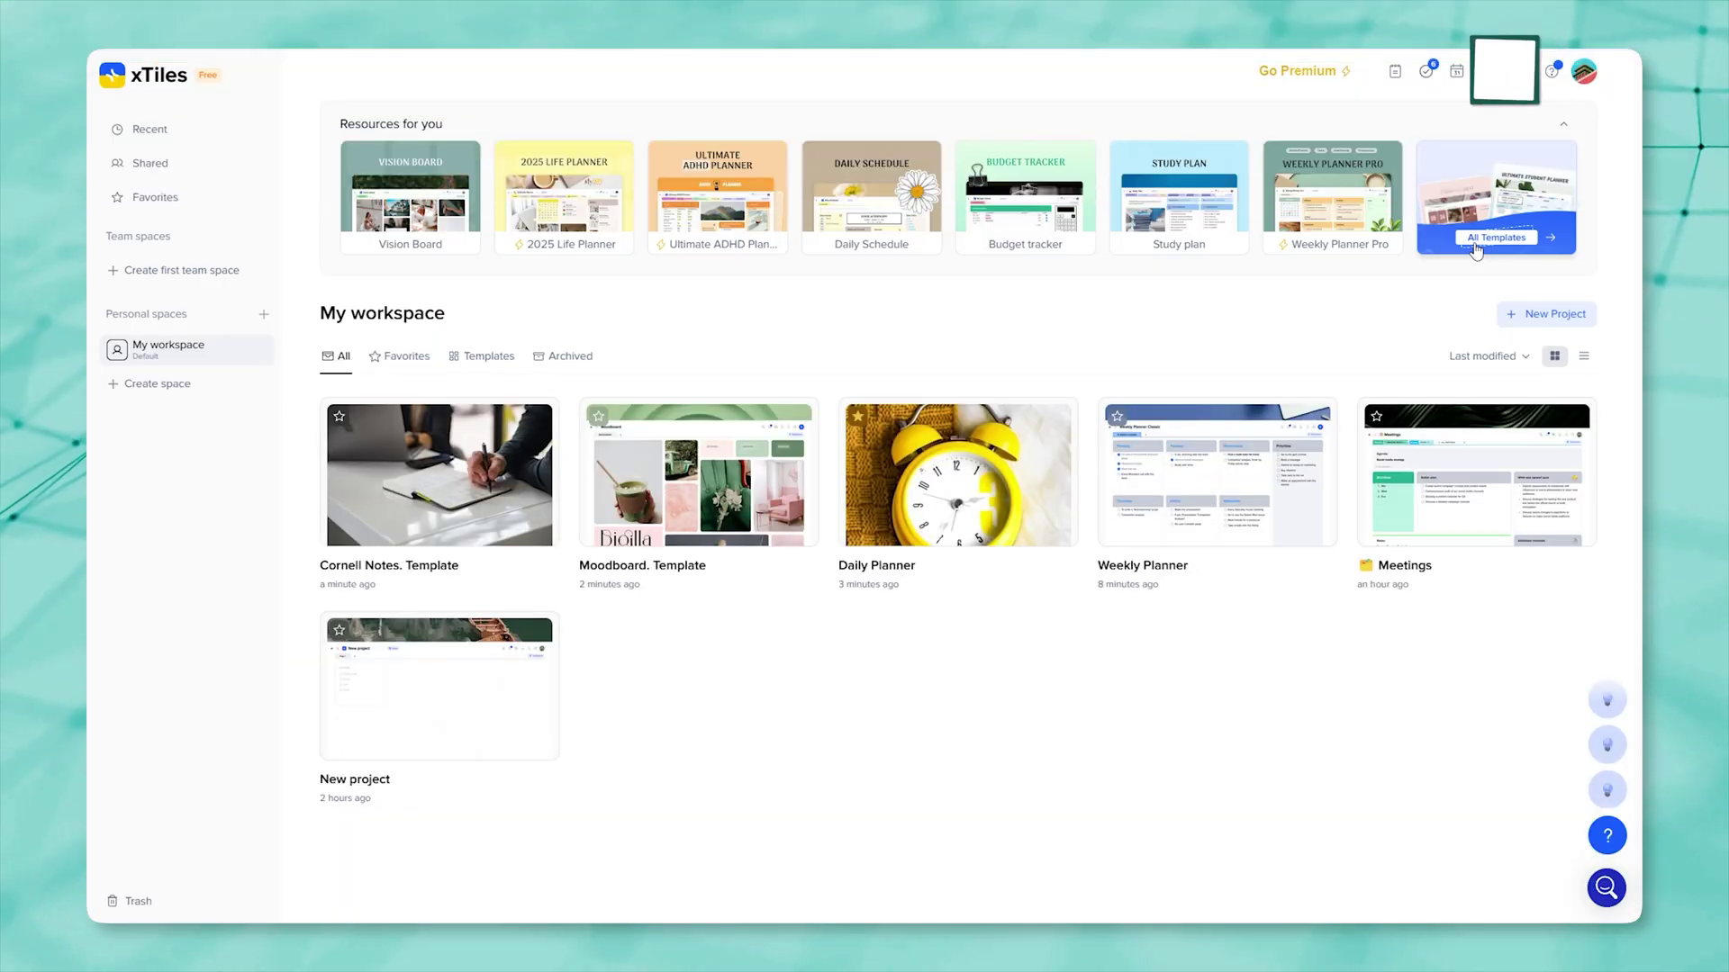
Step: Browse All Templates and preview the Academic Planner template
click(1476, 240)
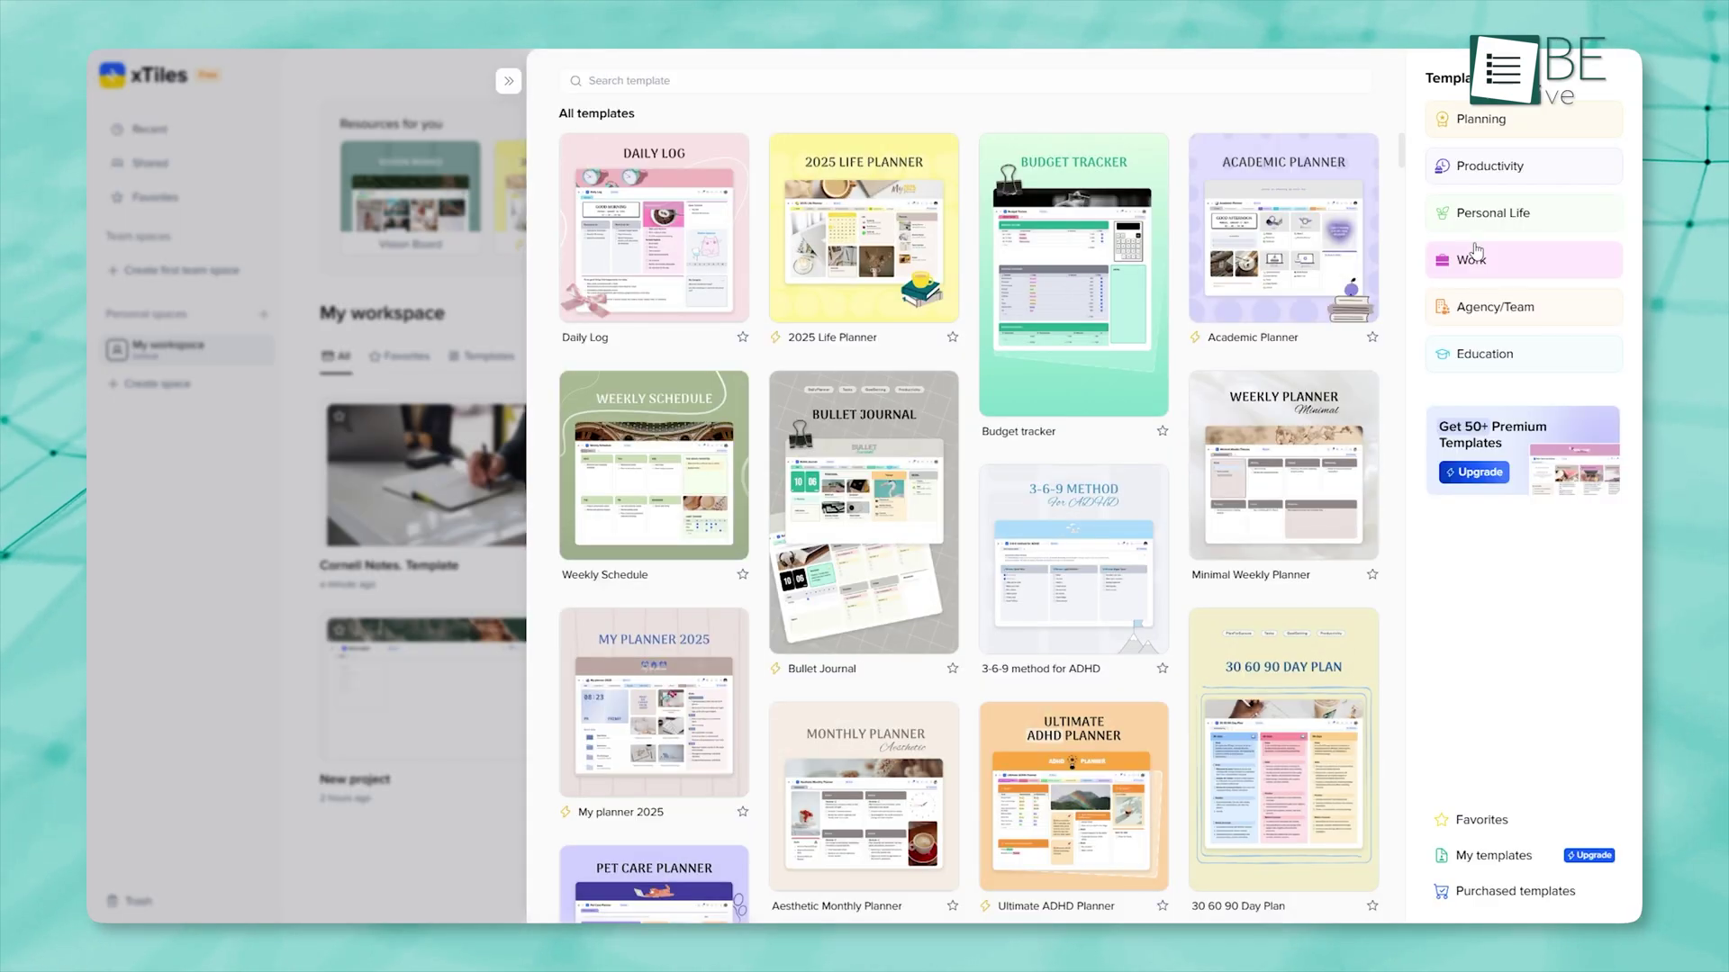
click(1281, 256)
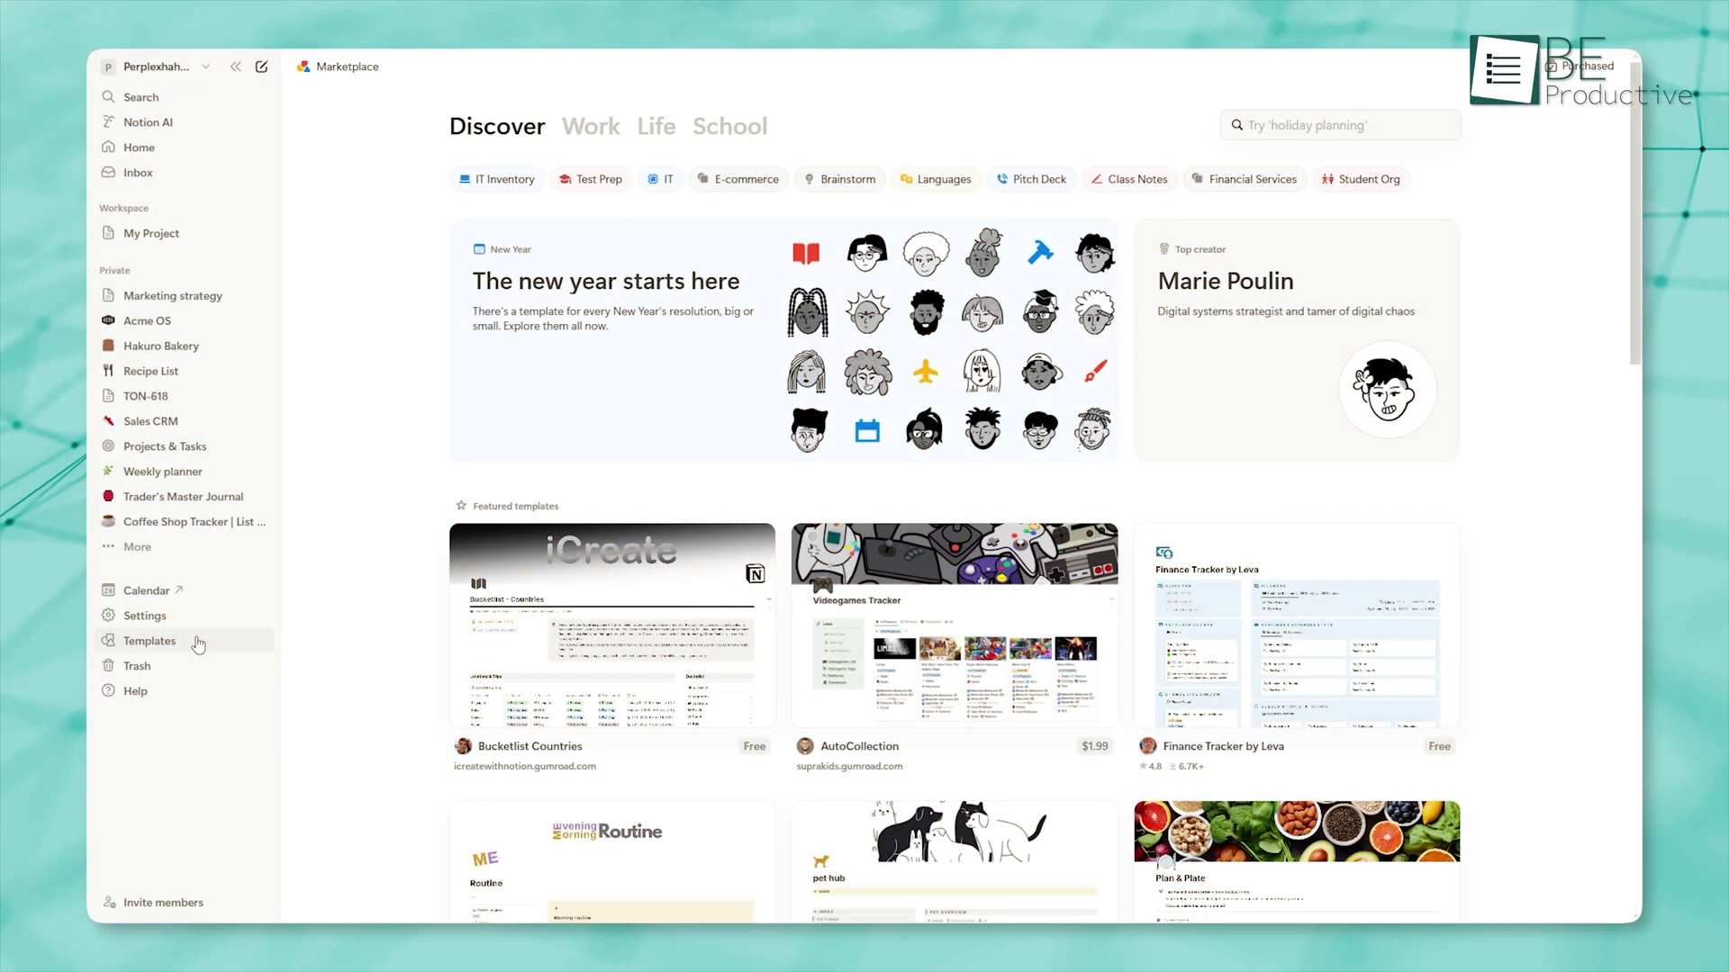
scroll(308, 591, down, 2)
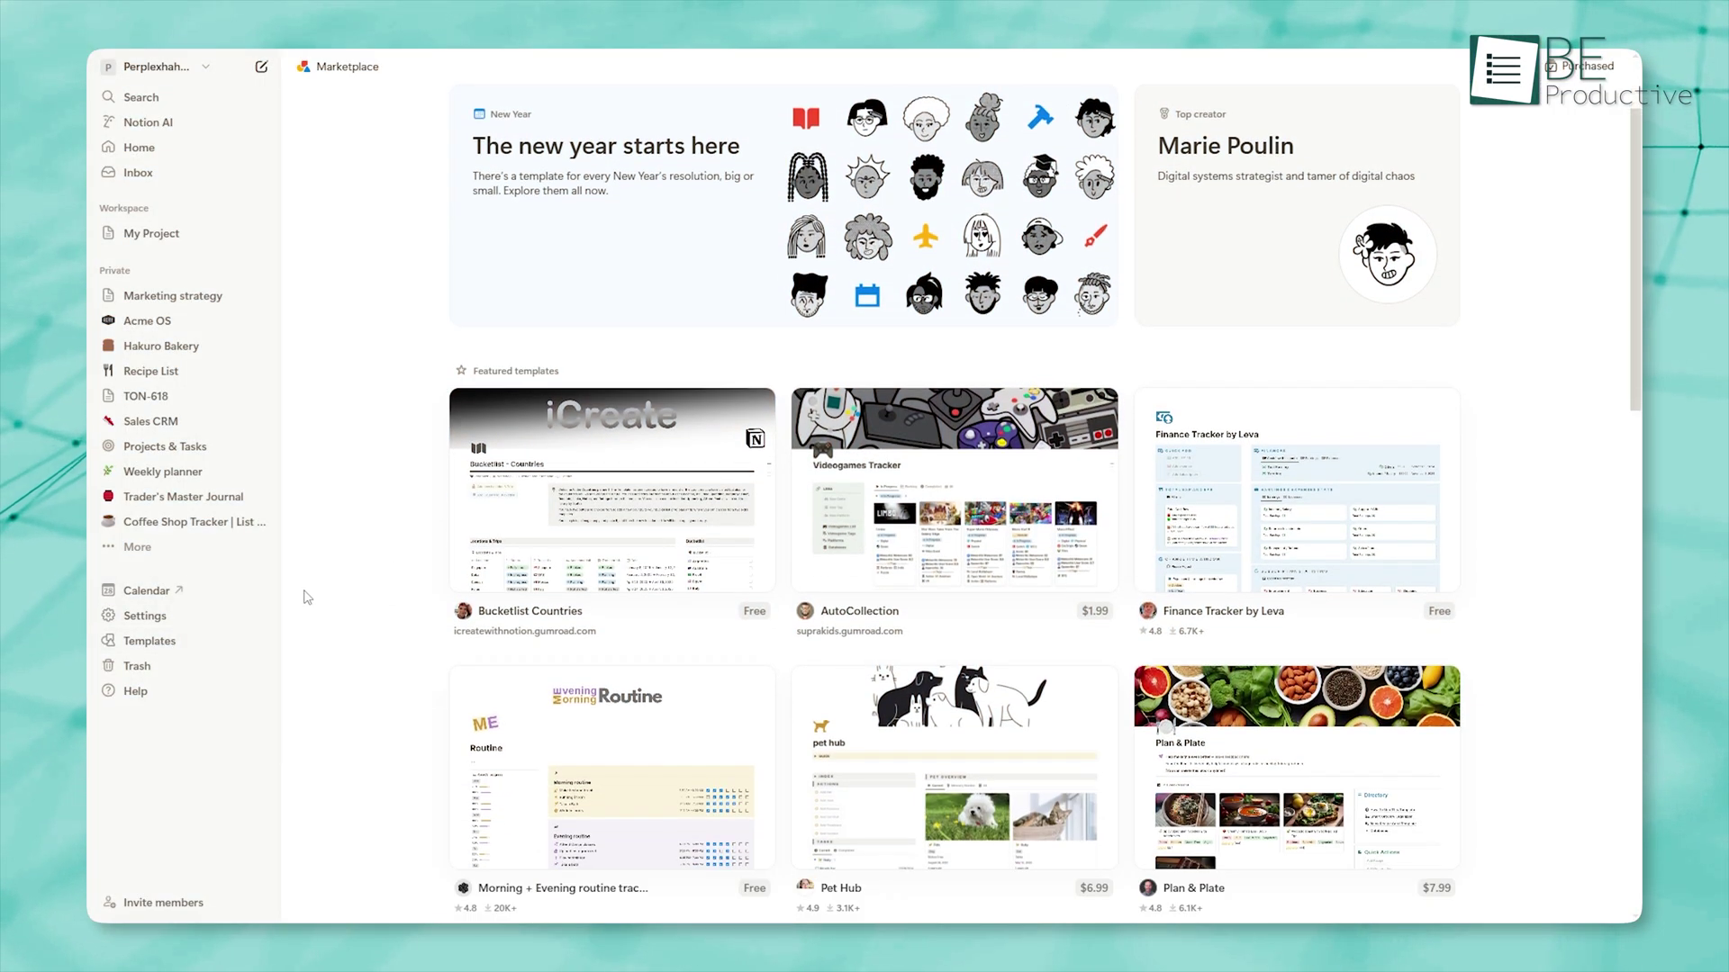
scroll(305, 596, down, 2)
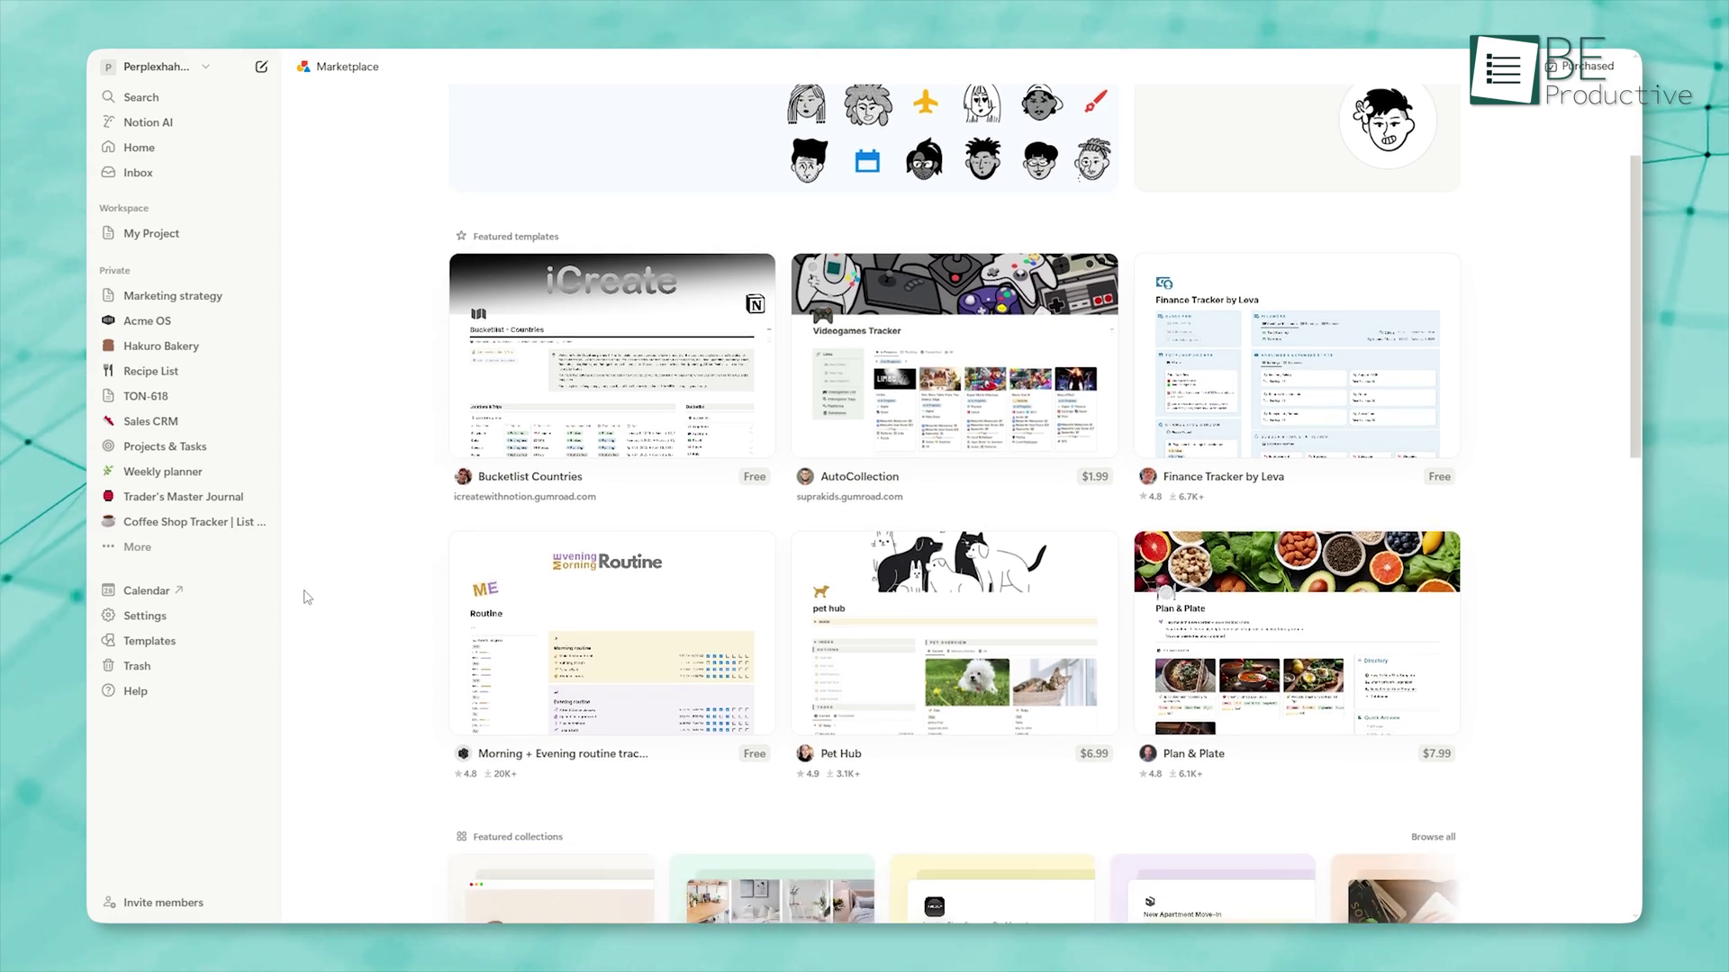
scroll(307, 597, down, 2)
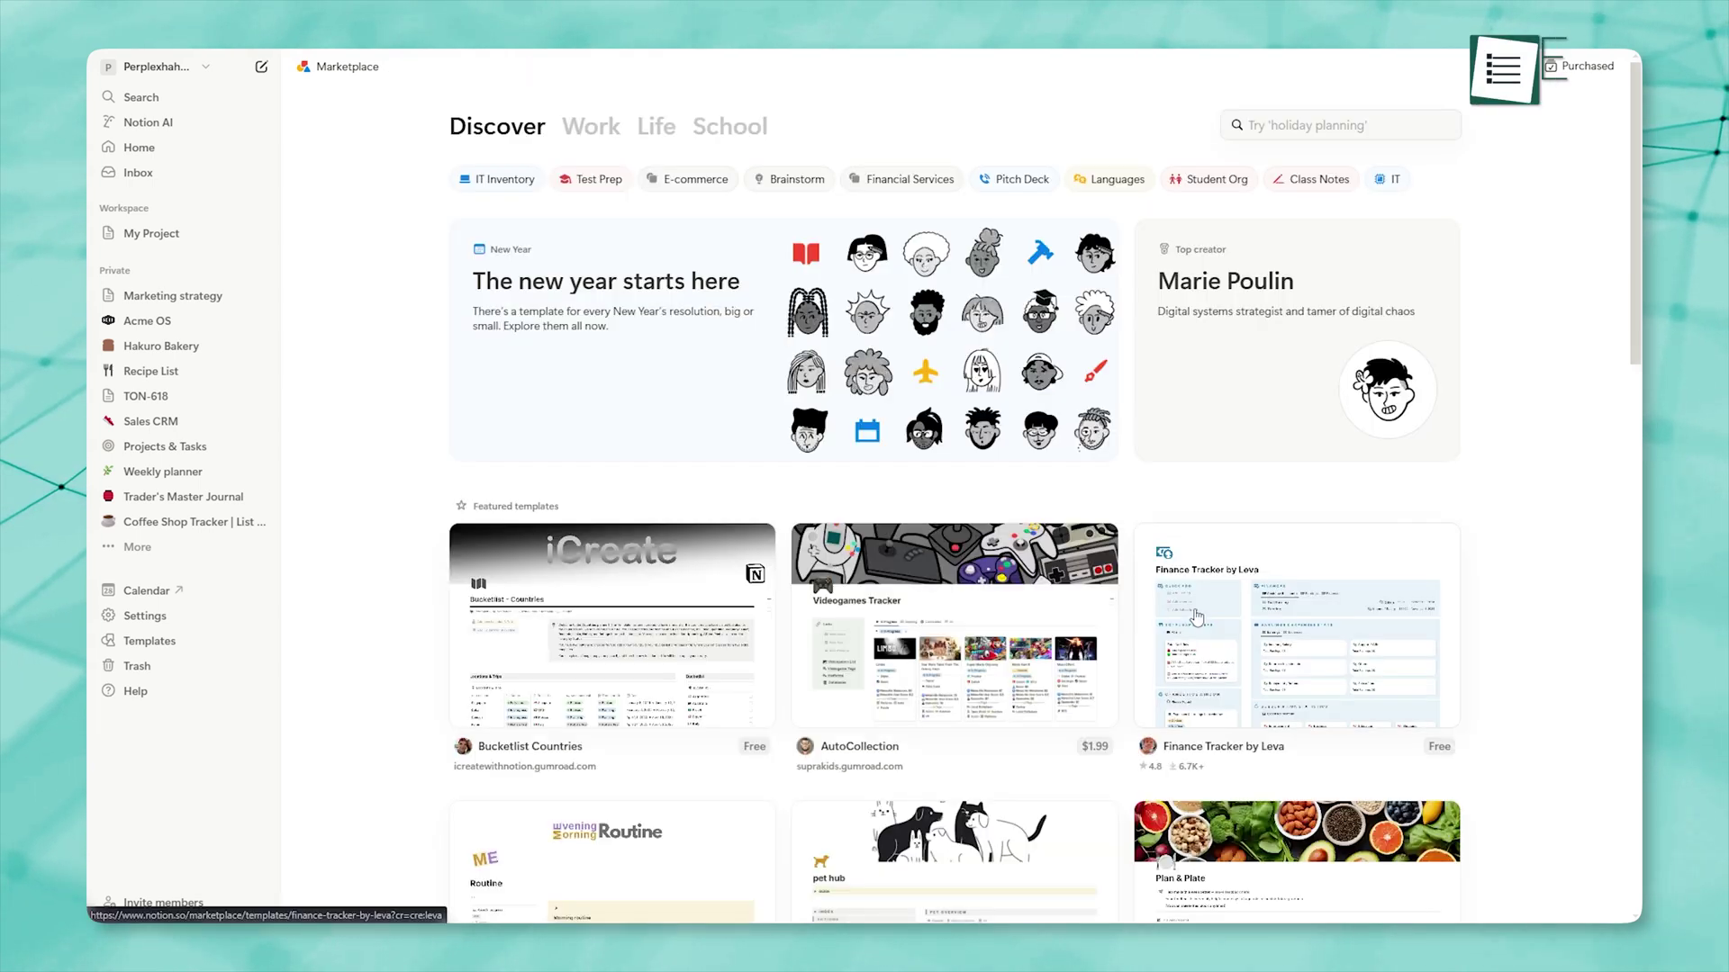
scroll(1226, 496, down, 2)
scroll(1224, 495, down, 2)
Step: Select Finance Tracker by Leva in the Notion template Marketplace
click(1224, 494)
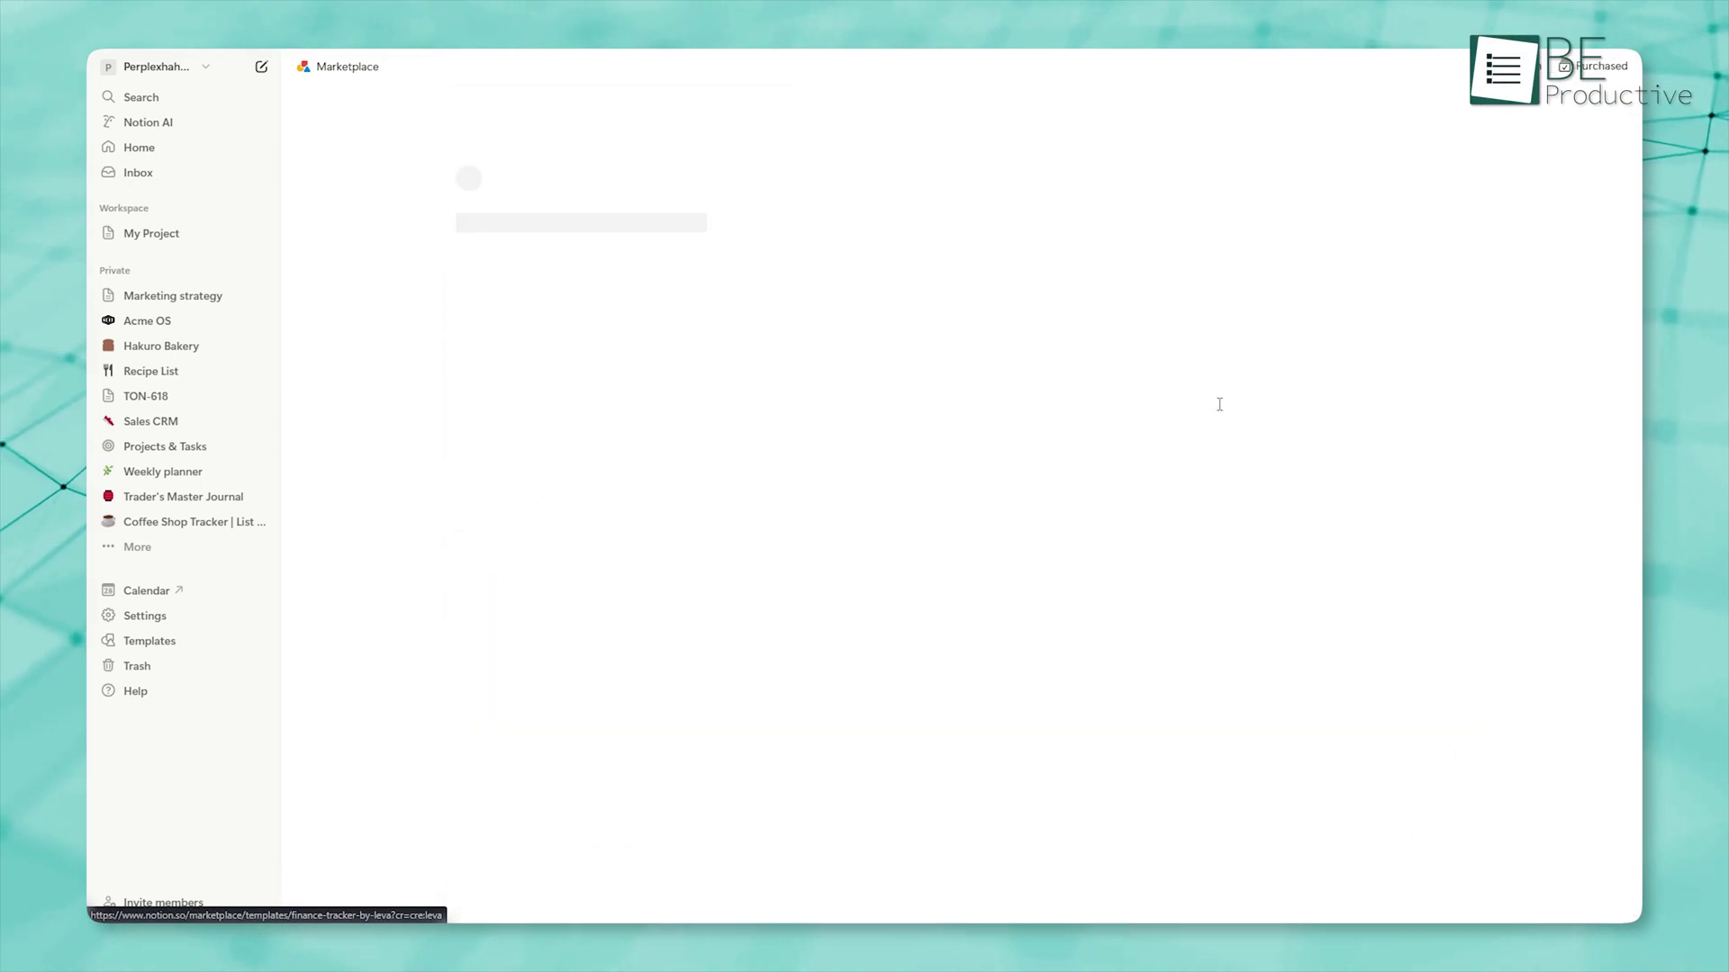
Step: Add the Finance Tracker template, then preview User Research Database and Team wiki
click(560, 309)
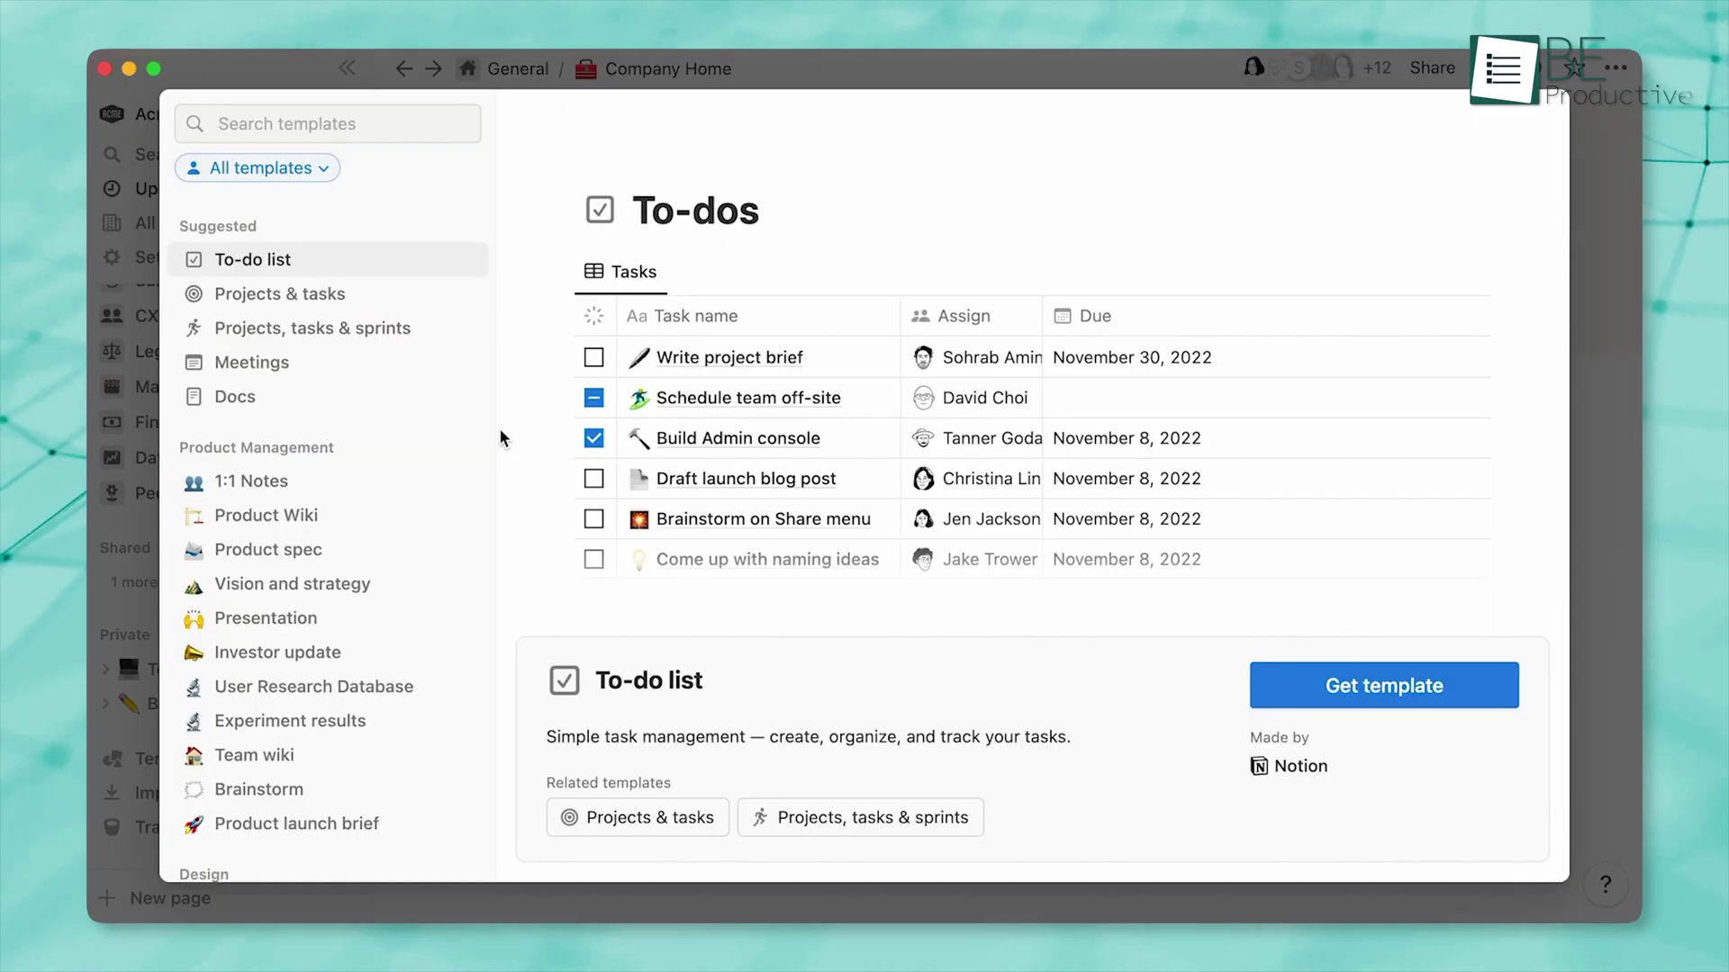
scroll(432, 568, down, 3)
click(433, 513)
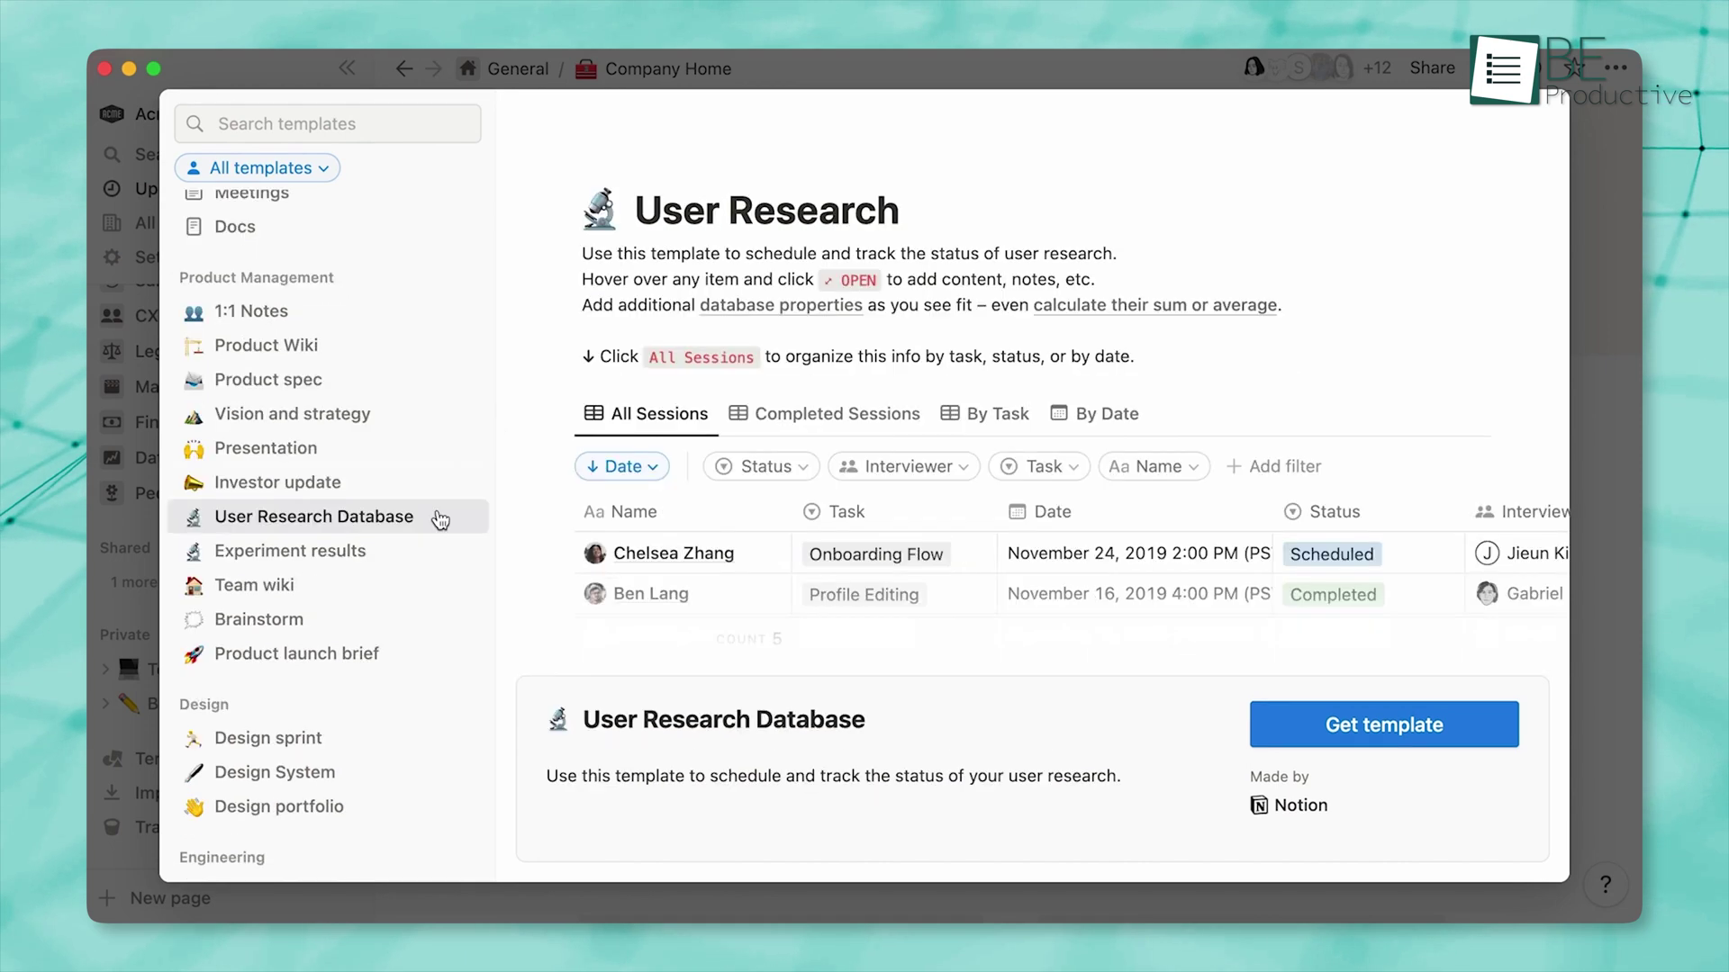
click(422, 585)
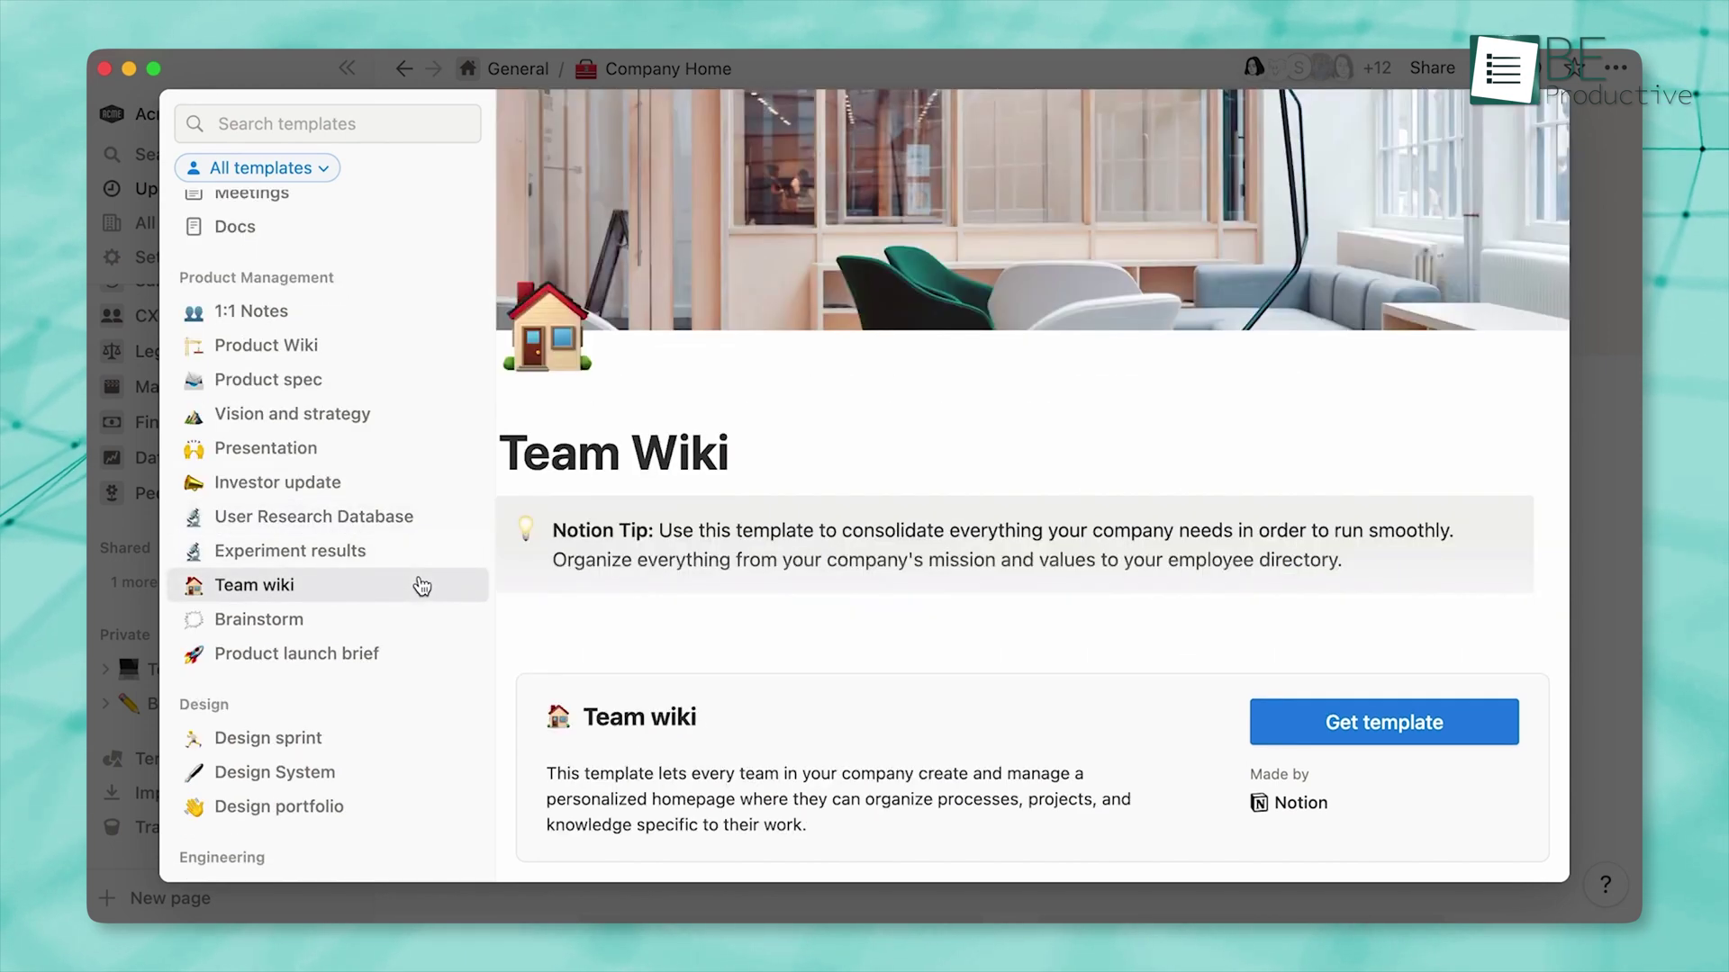
scroll(422, 585, down, 5)
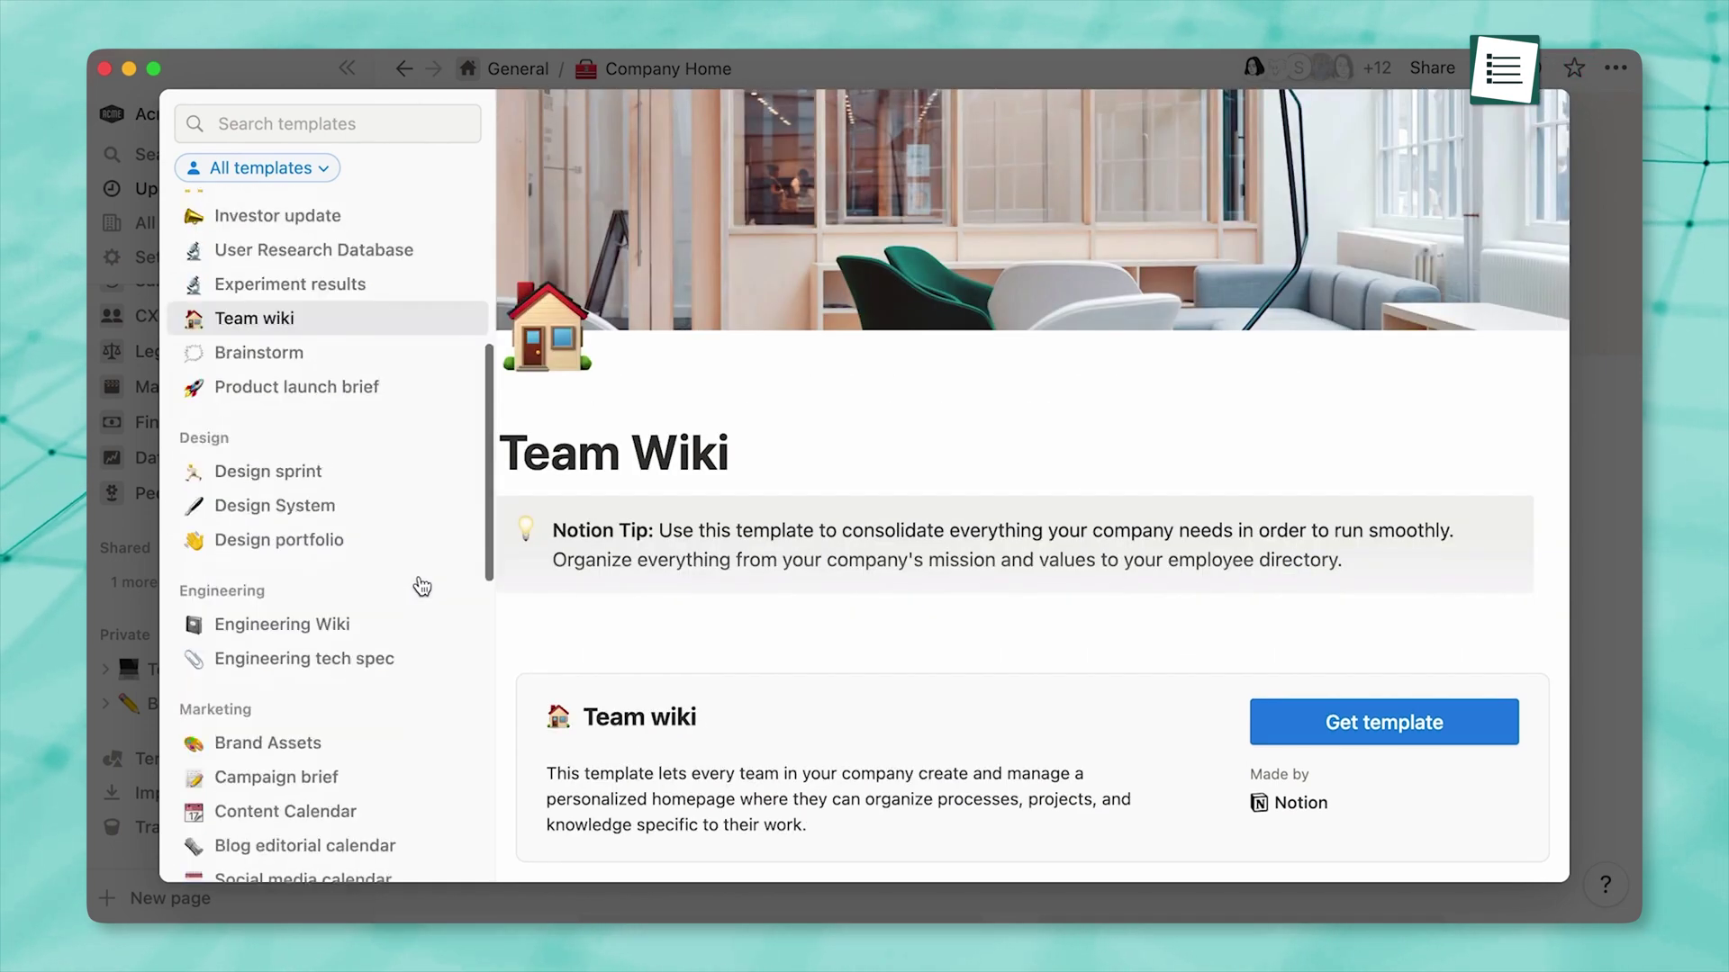
scroll(421, 585, down, 3)
scroll(422, 585, down, 1)
scroll(423, 585, down, 1)
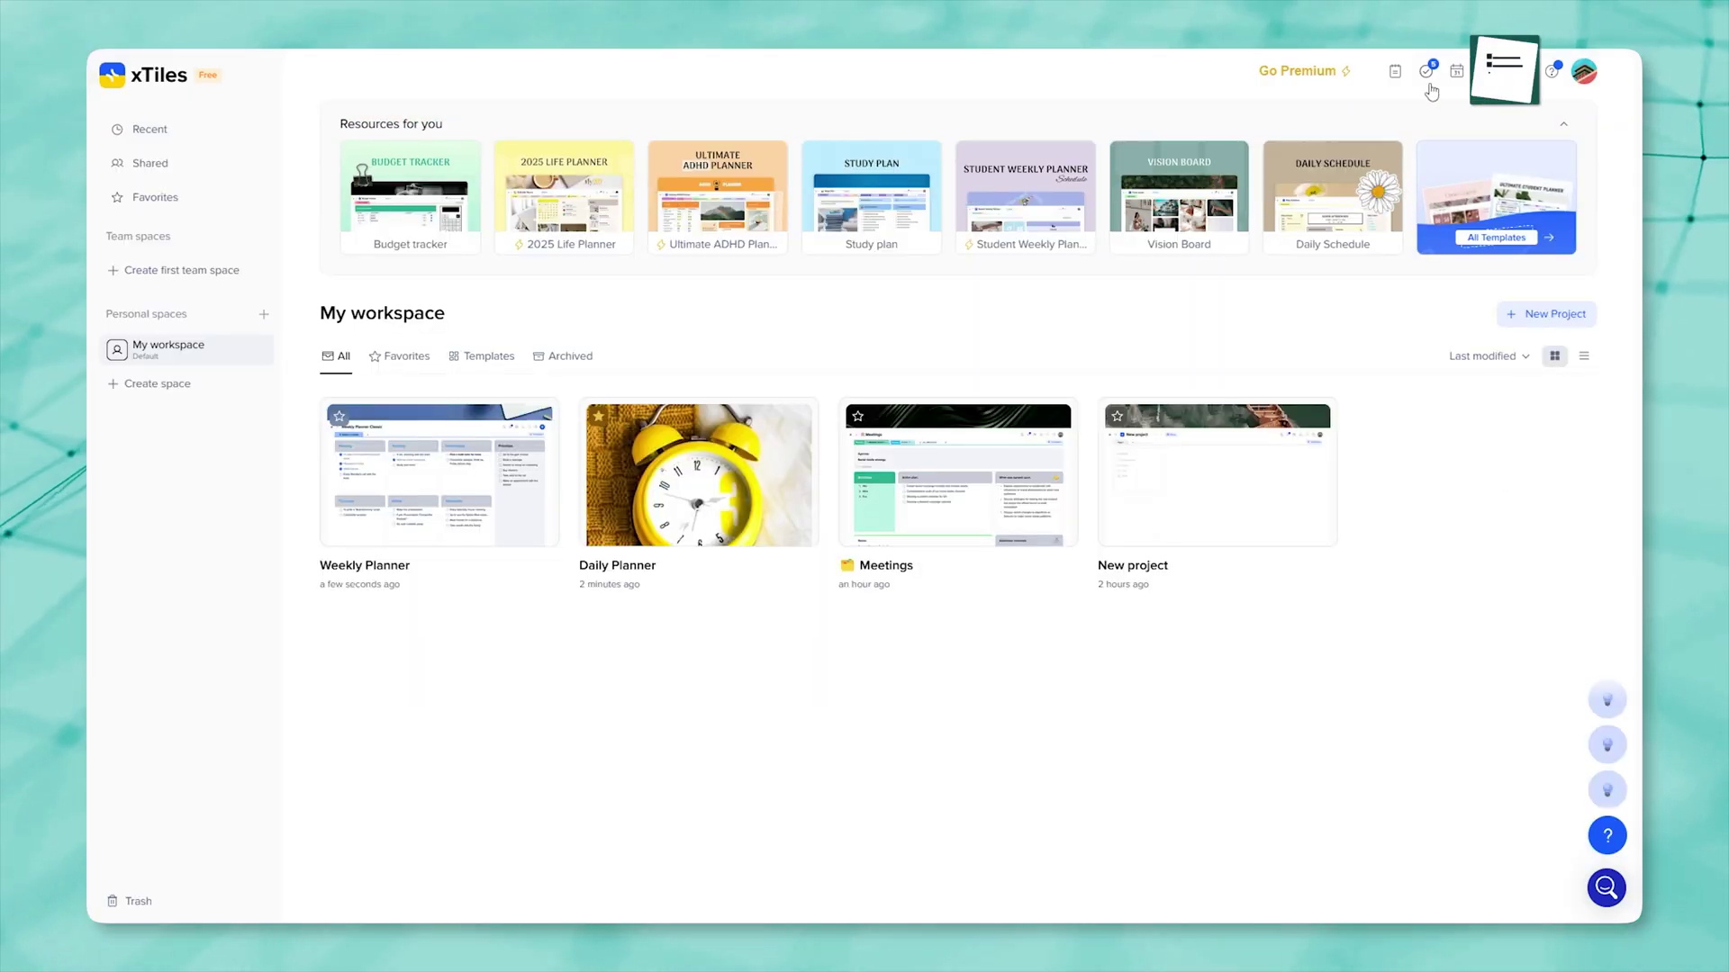
Step: Add a 'Work overview' task with a due date and reminder, then complete 'Overview of tasks'
click(1426, 70)
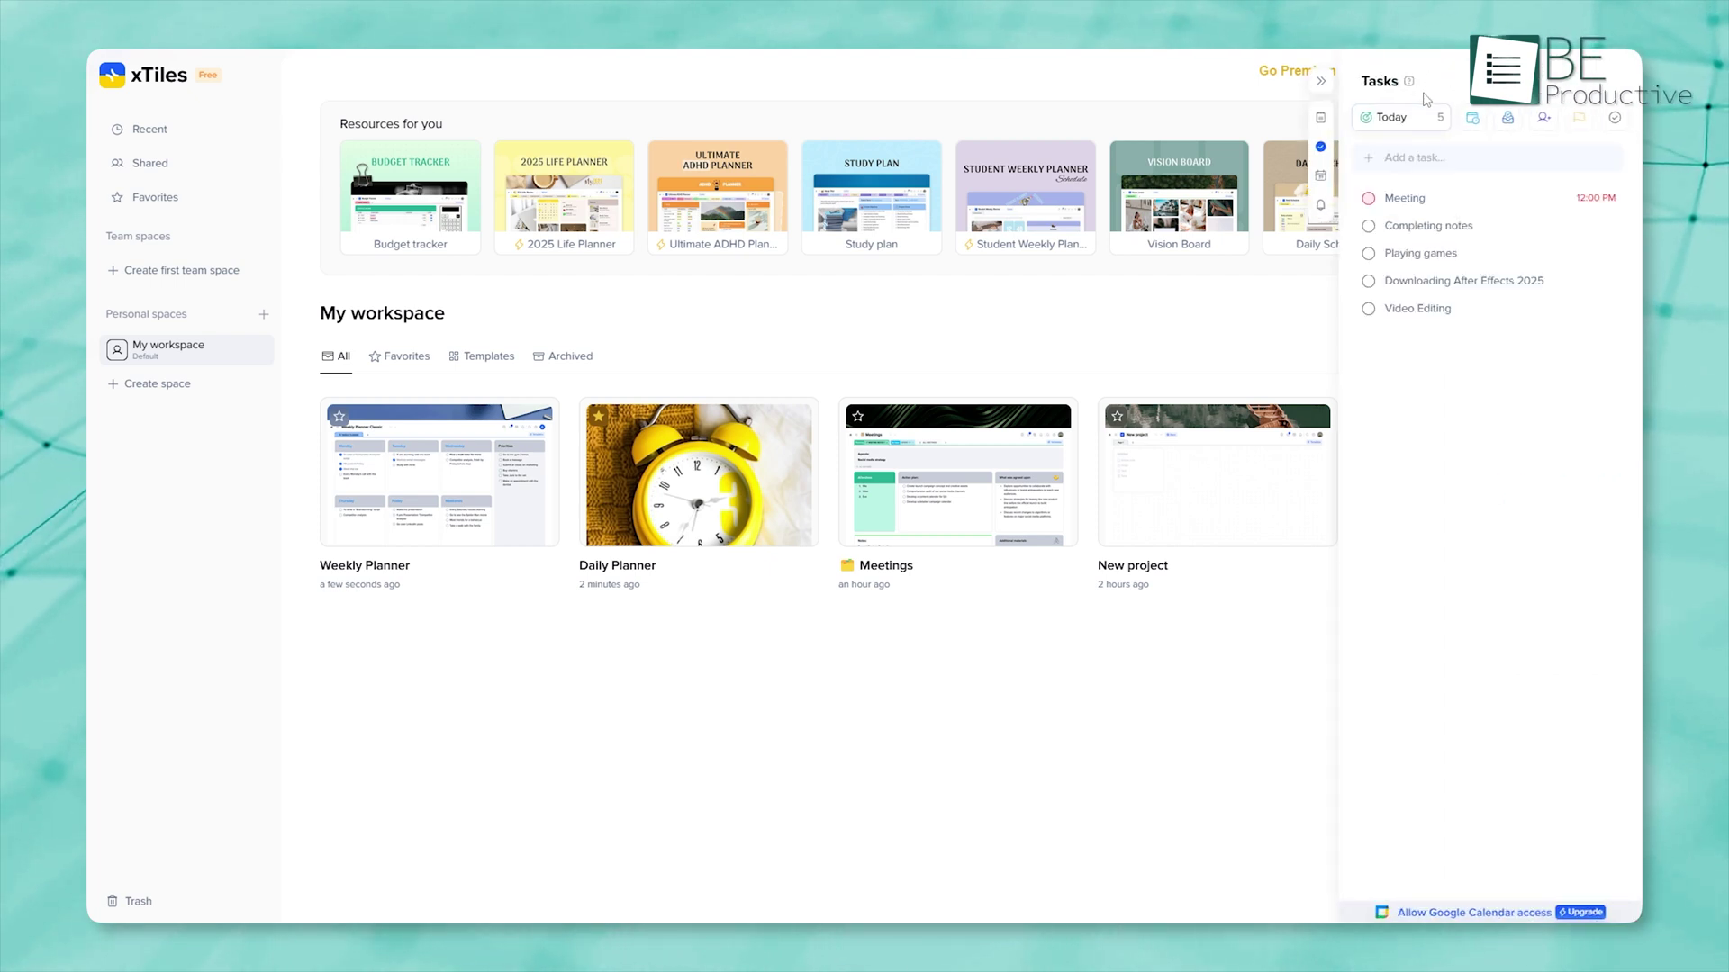
click(1414, 163)
text(Work overview)
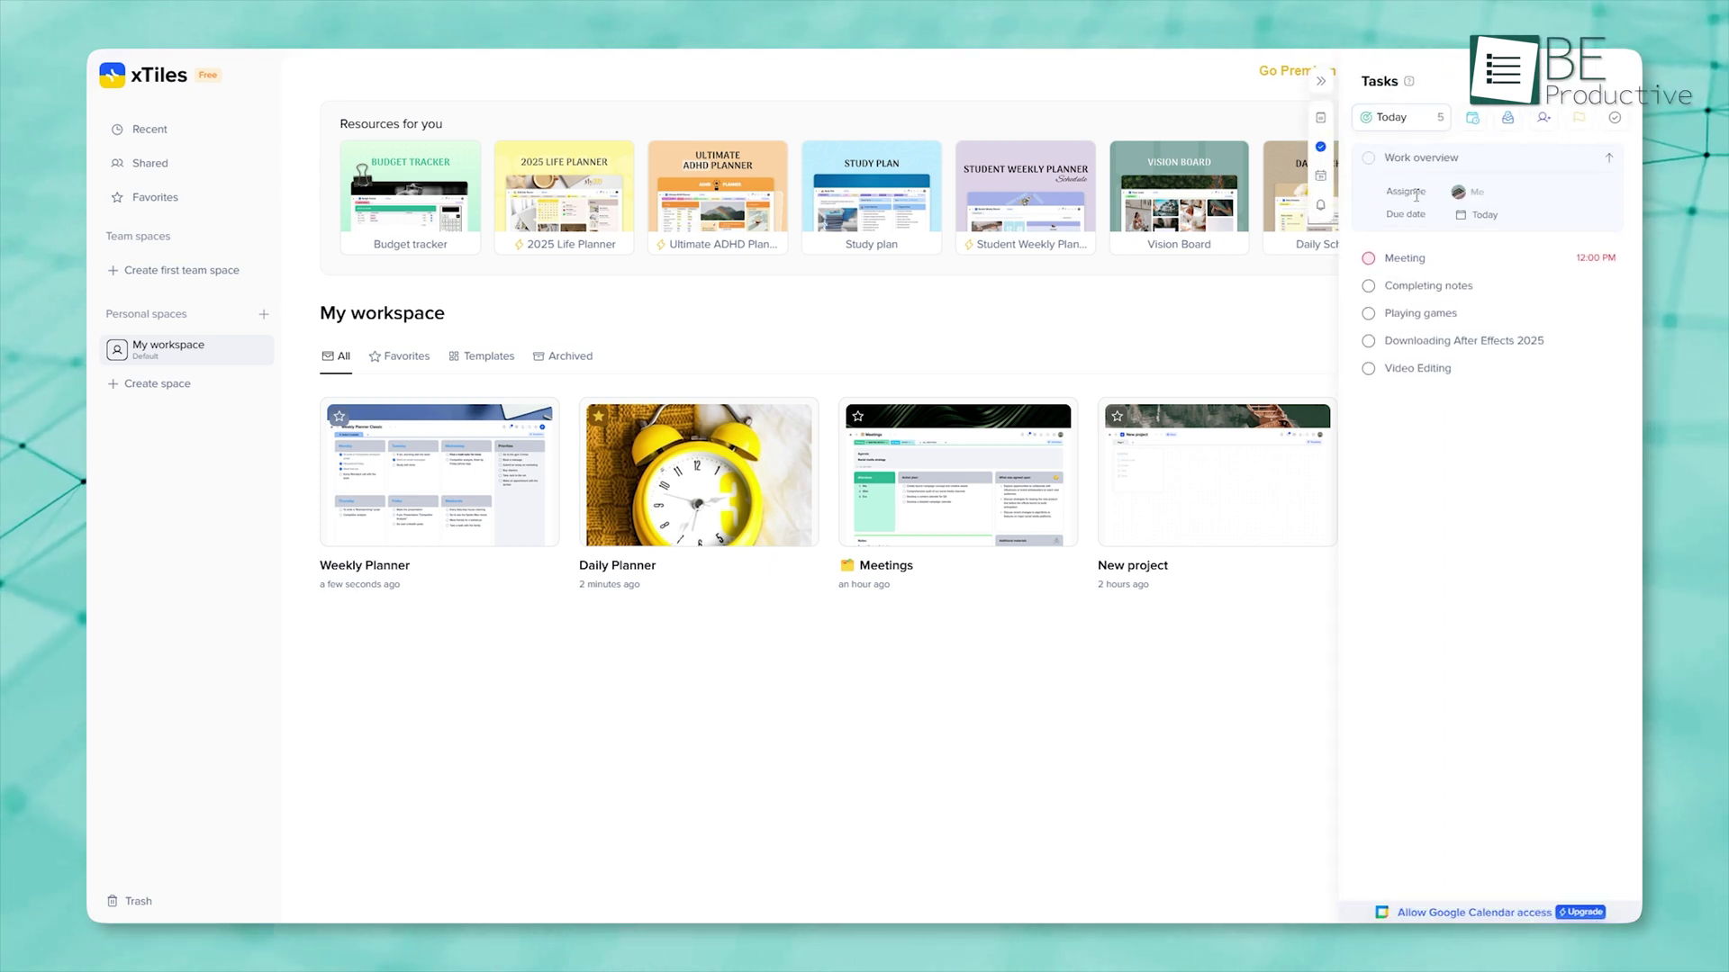
click(1479, 215)
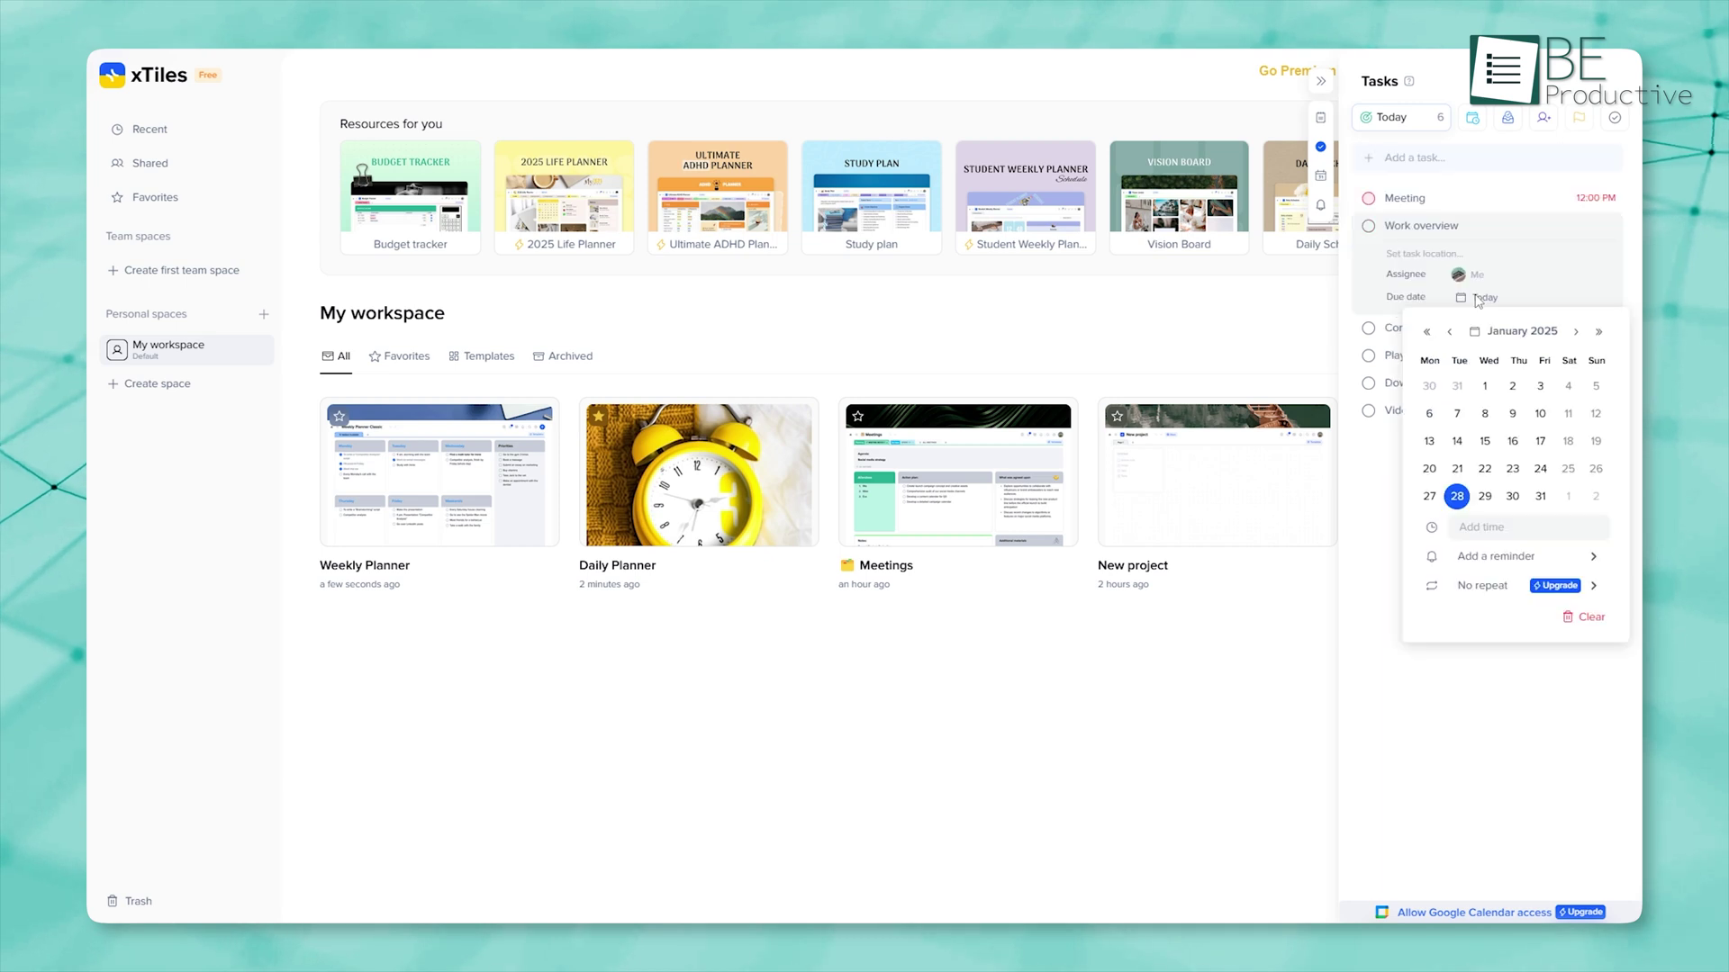
click(1517, 560)
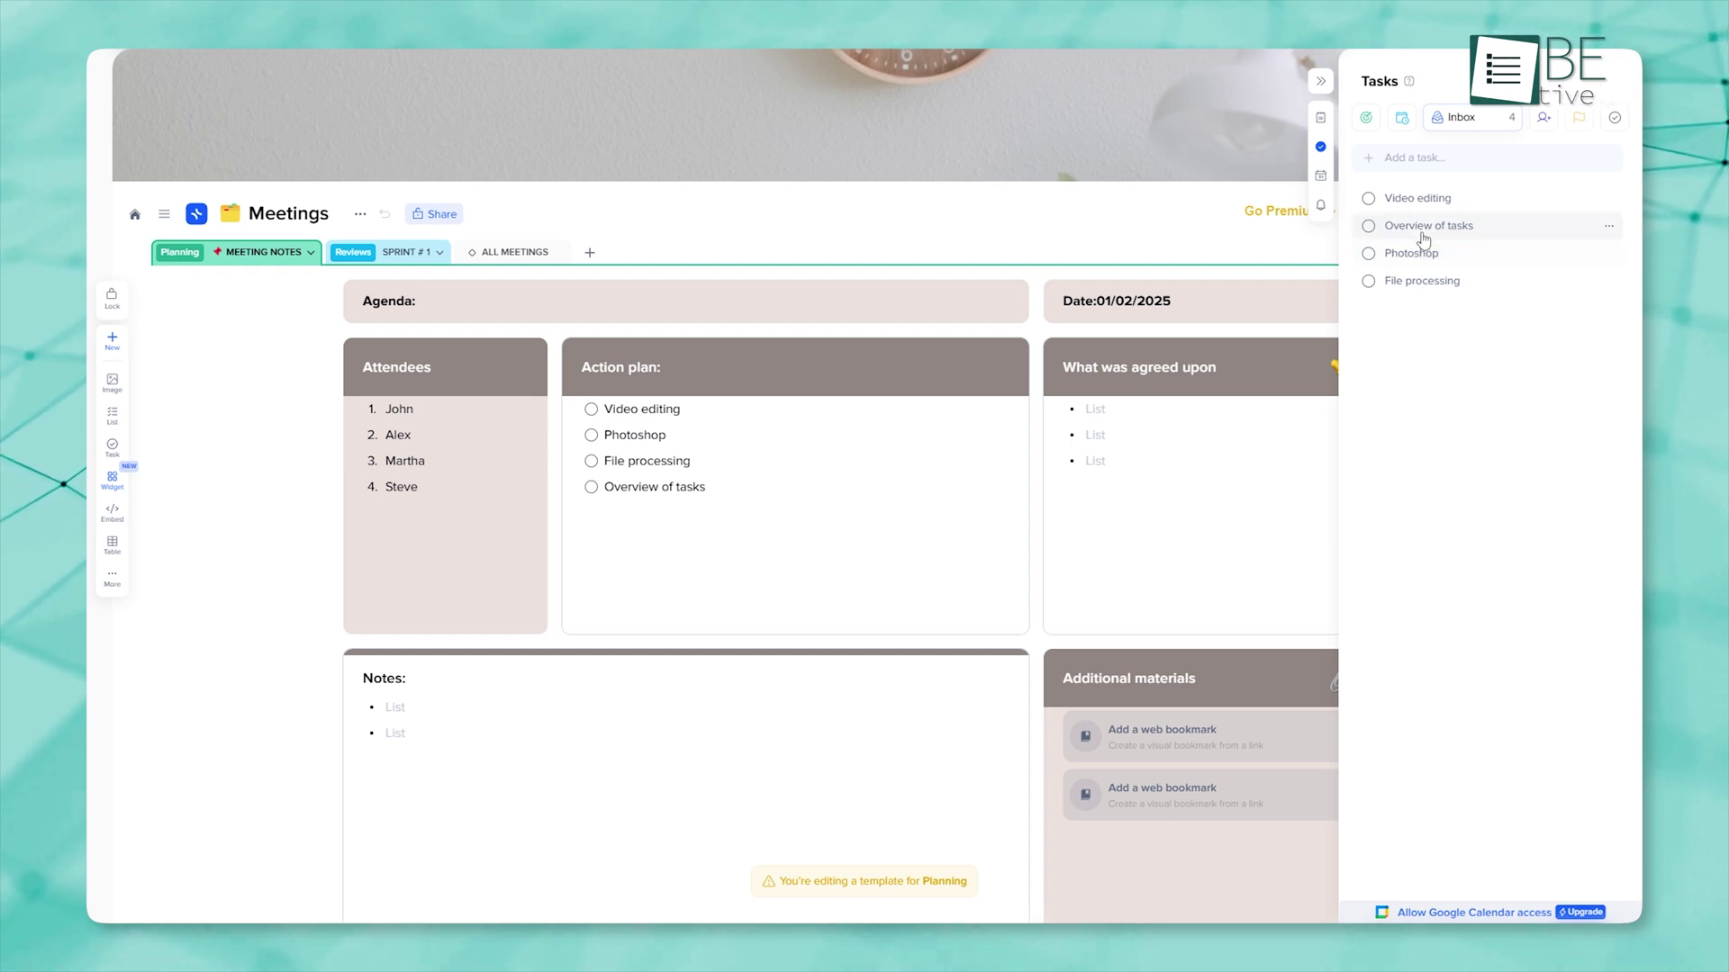
click(1419, 227)
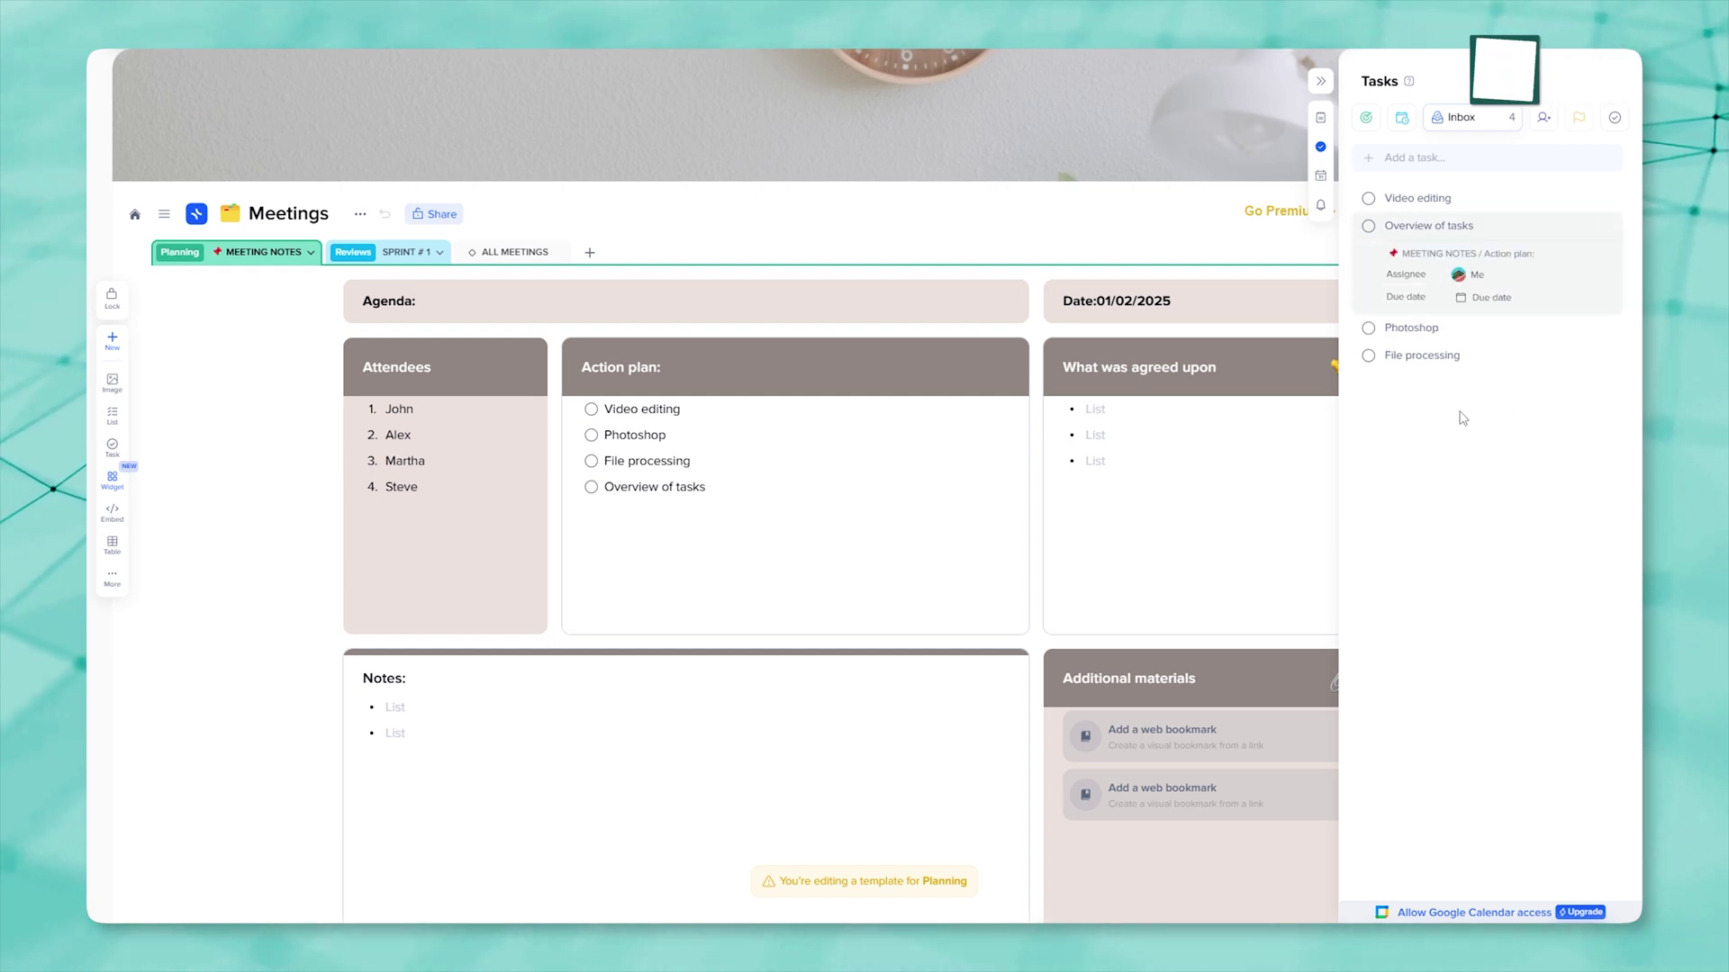
mouse_move(658, 392)
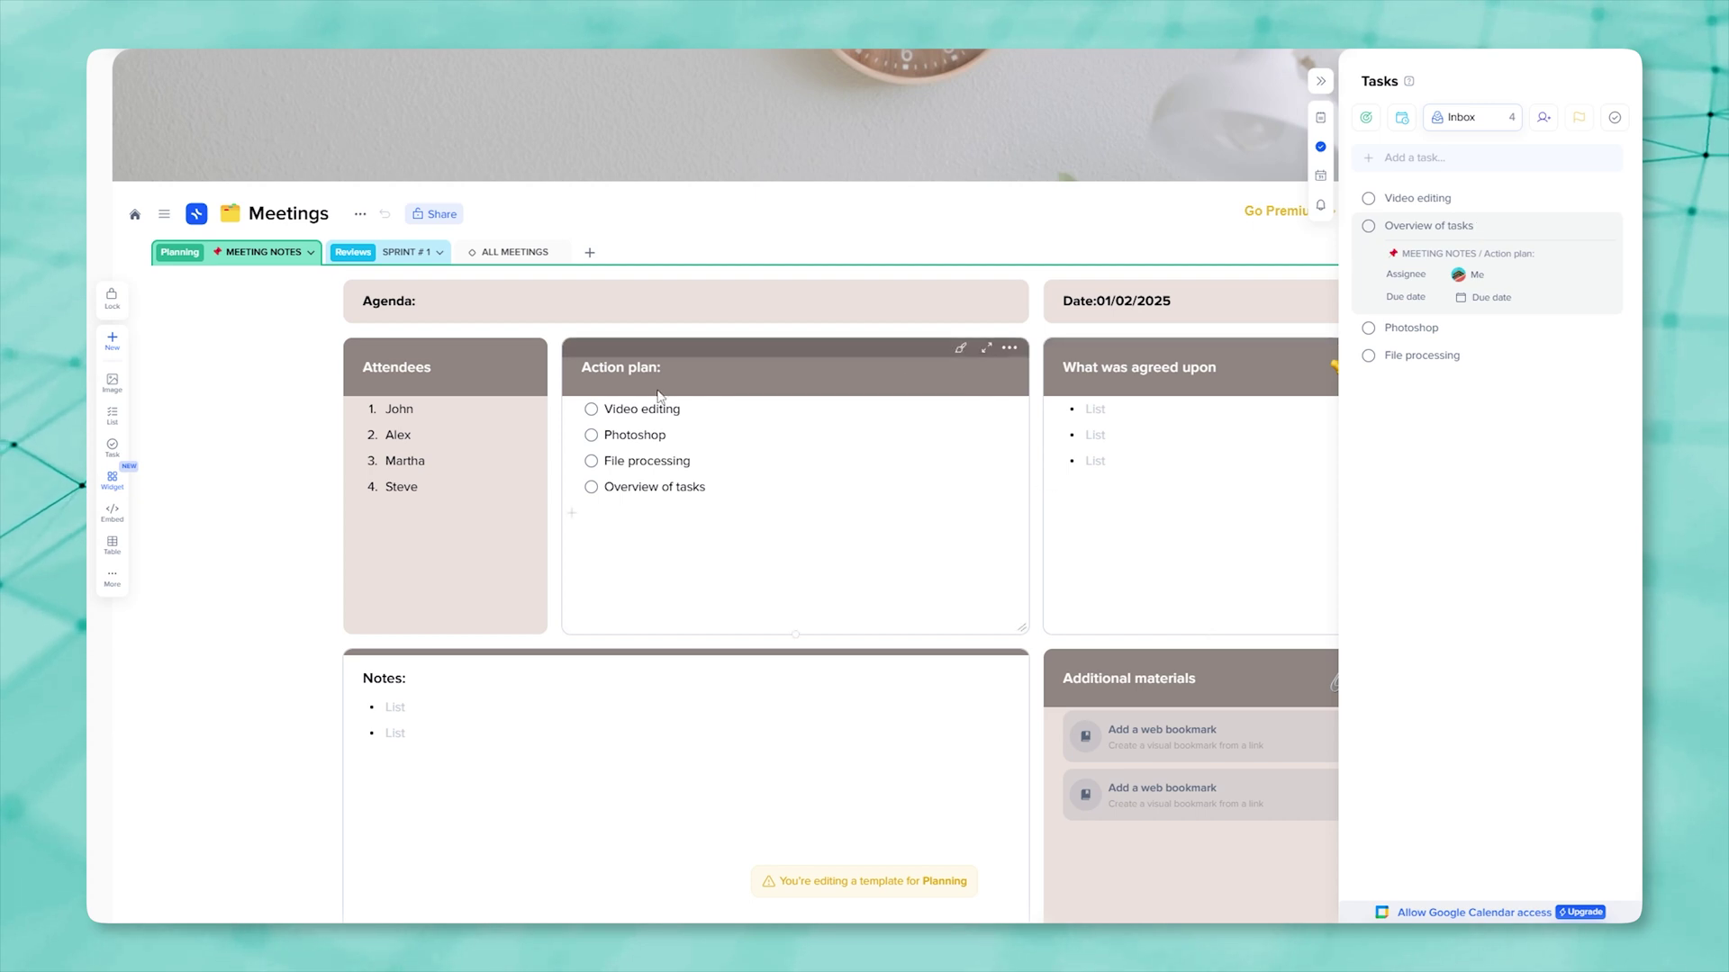
click(673, 392)
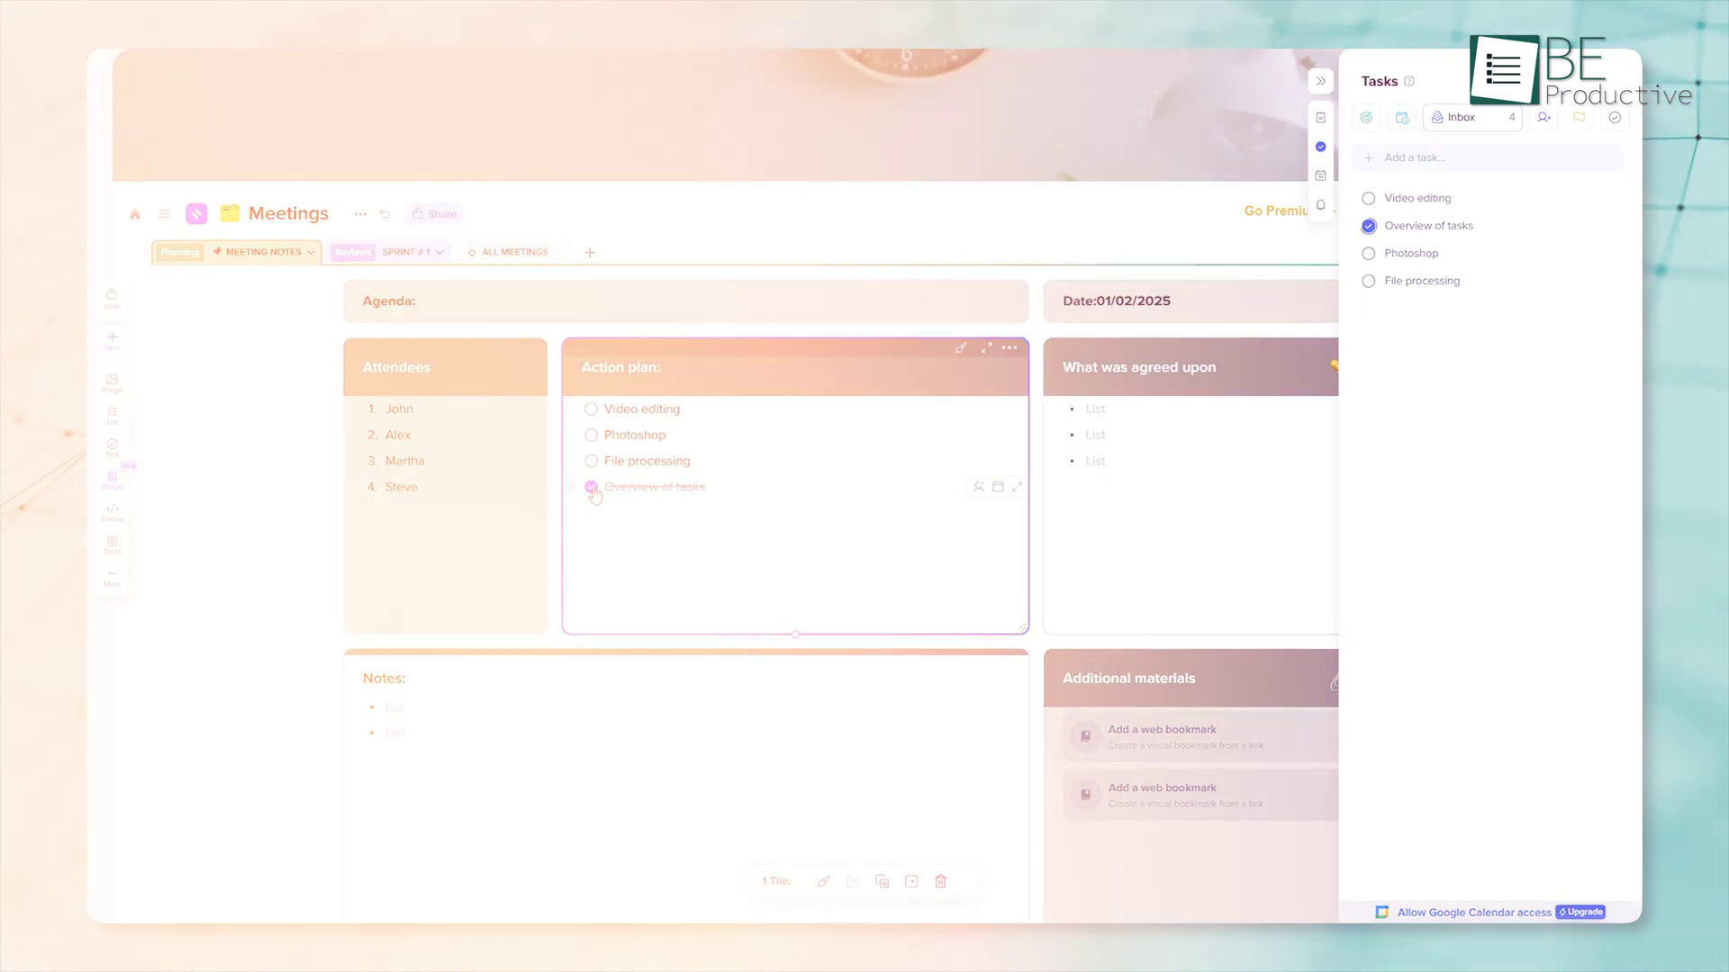
scroll(1637, 480, down, 1)
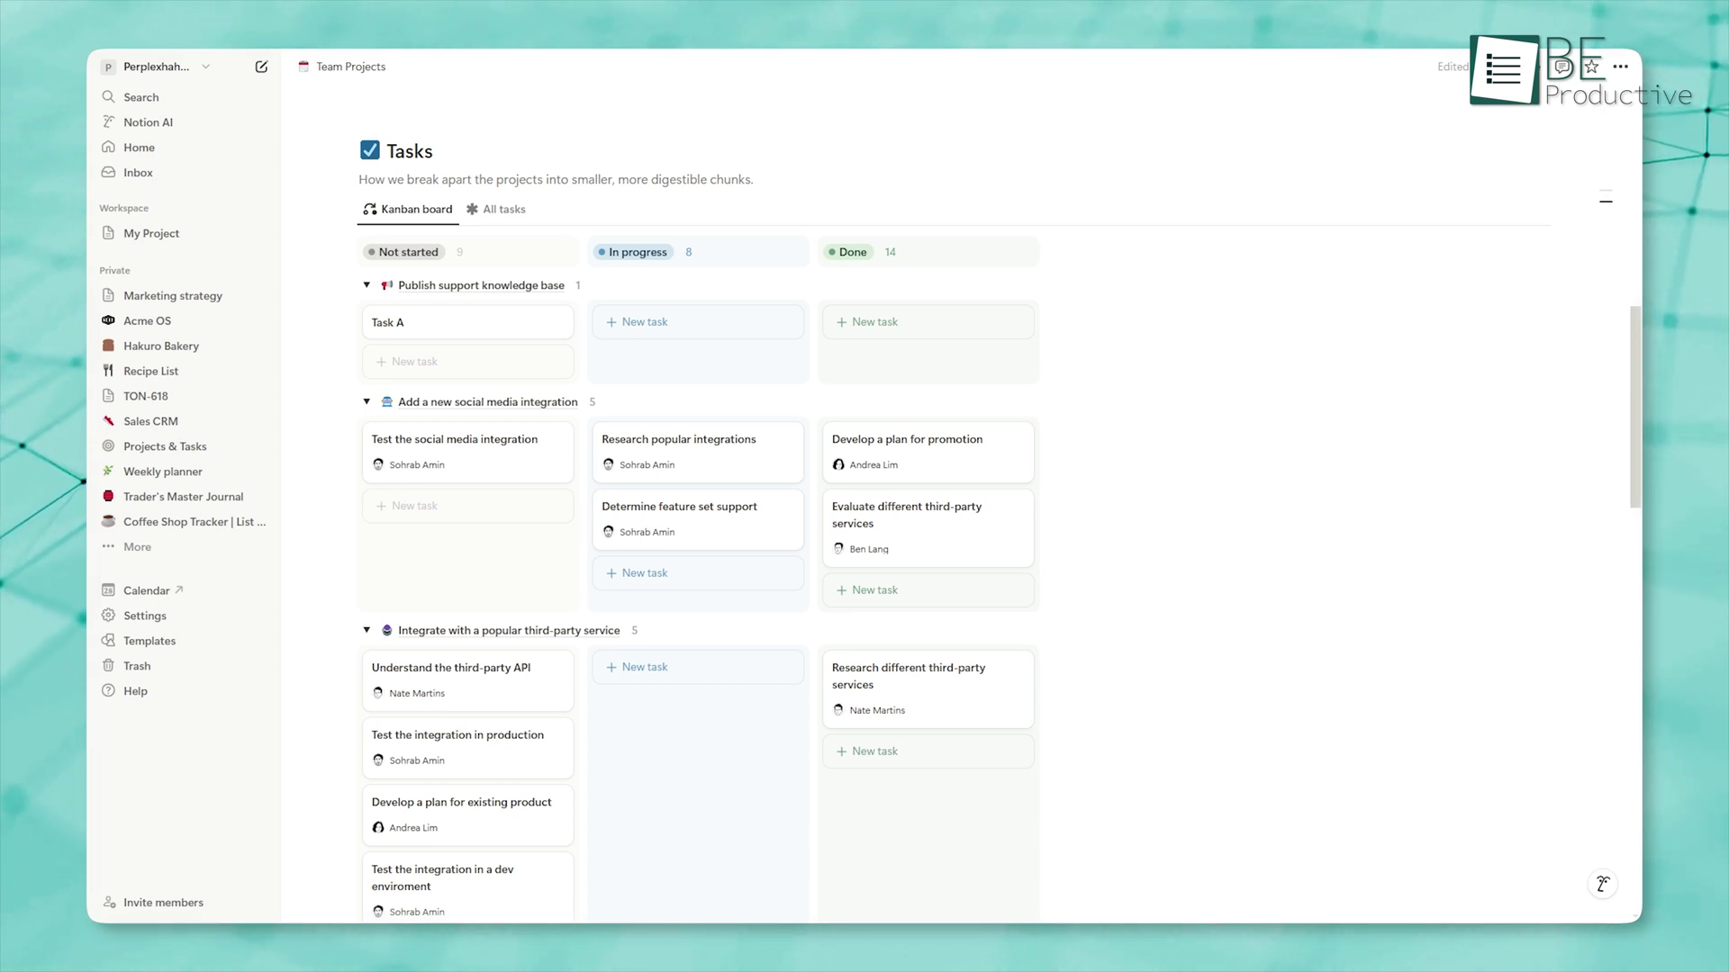
scroll(1580, 743, up, 5)
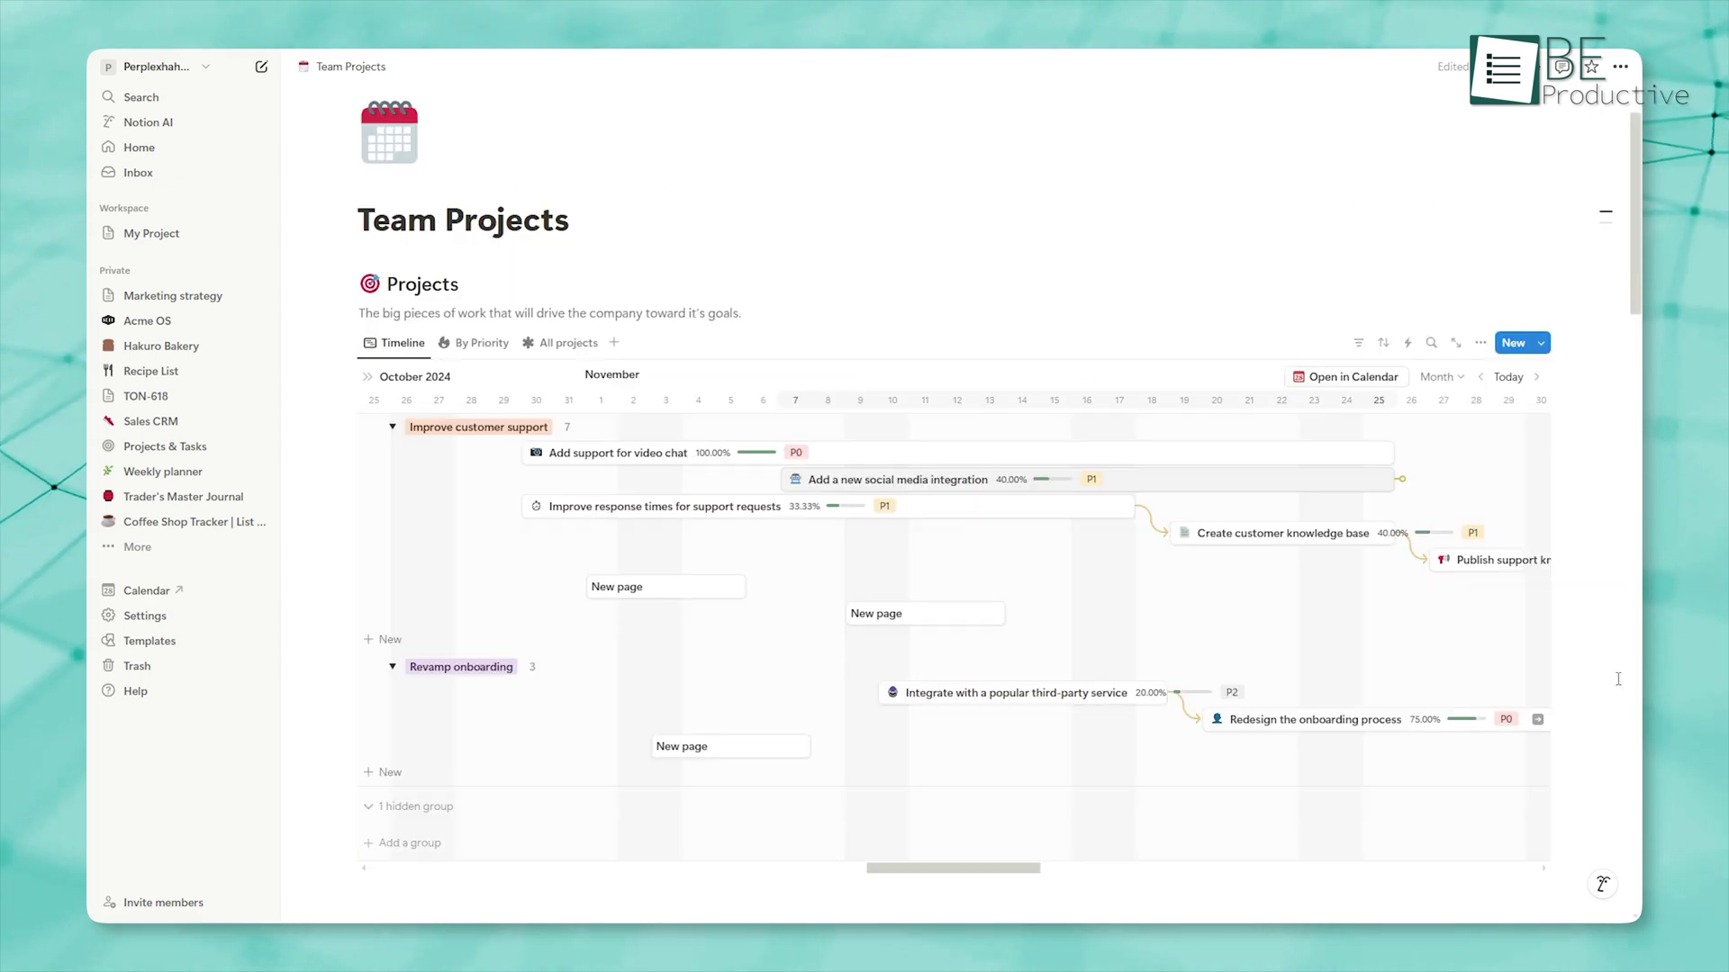
Step: Peek at 'Add support for video chat' and its test task, then filter the timeline to P0 priority
click(675, 454)
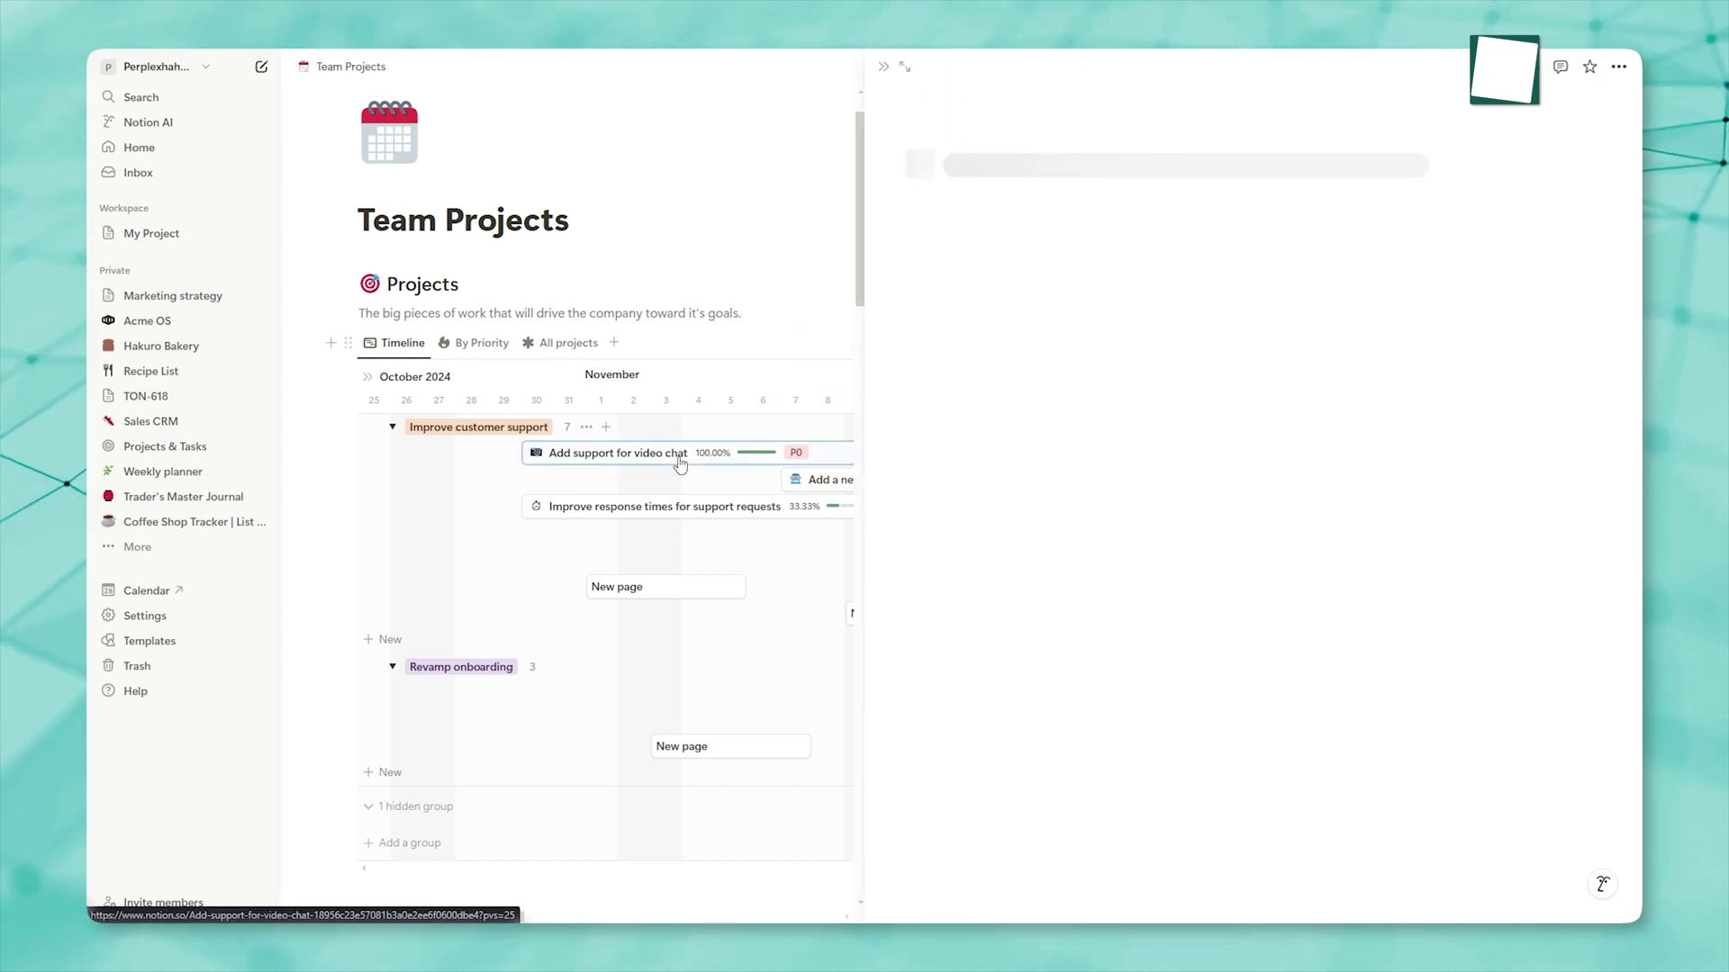
click(1142, 303)
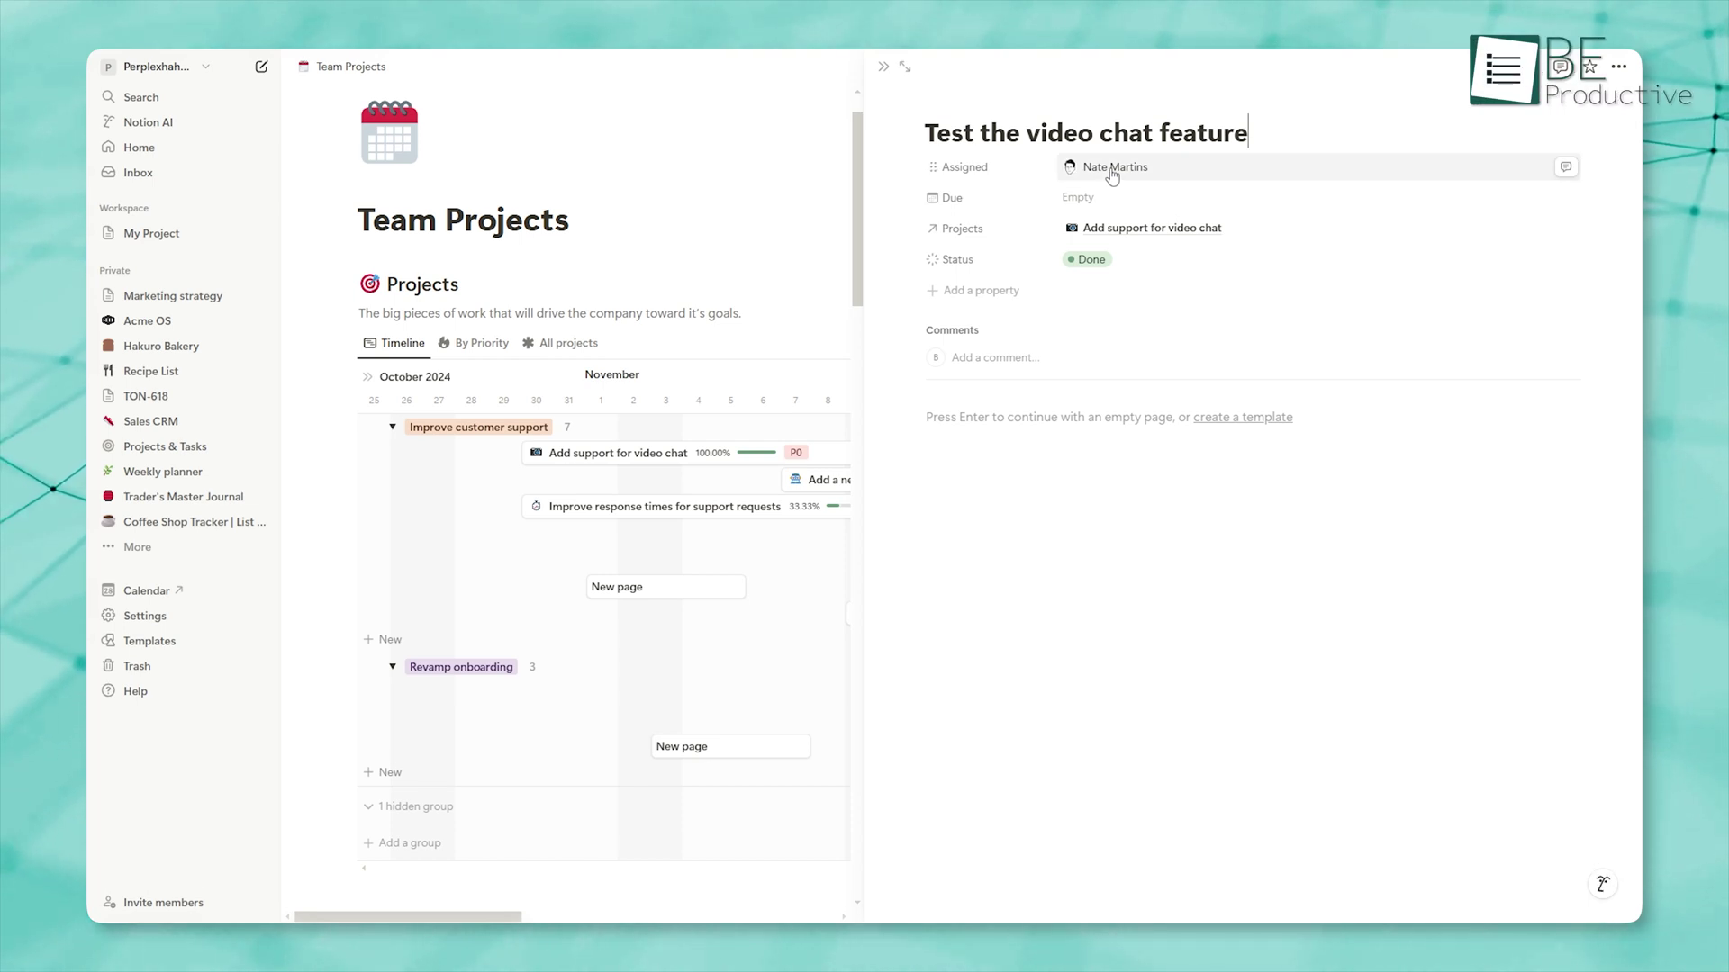
click(494, 244)
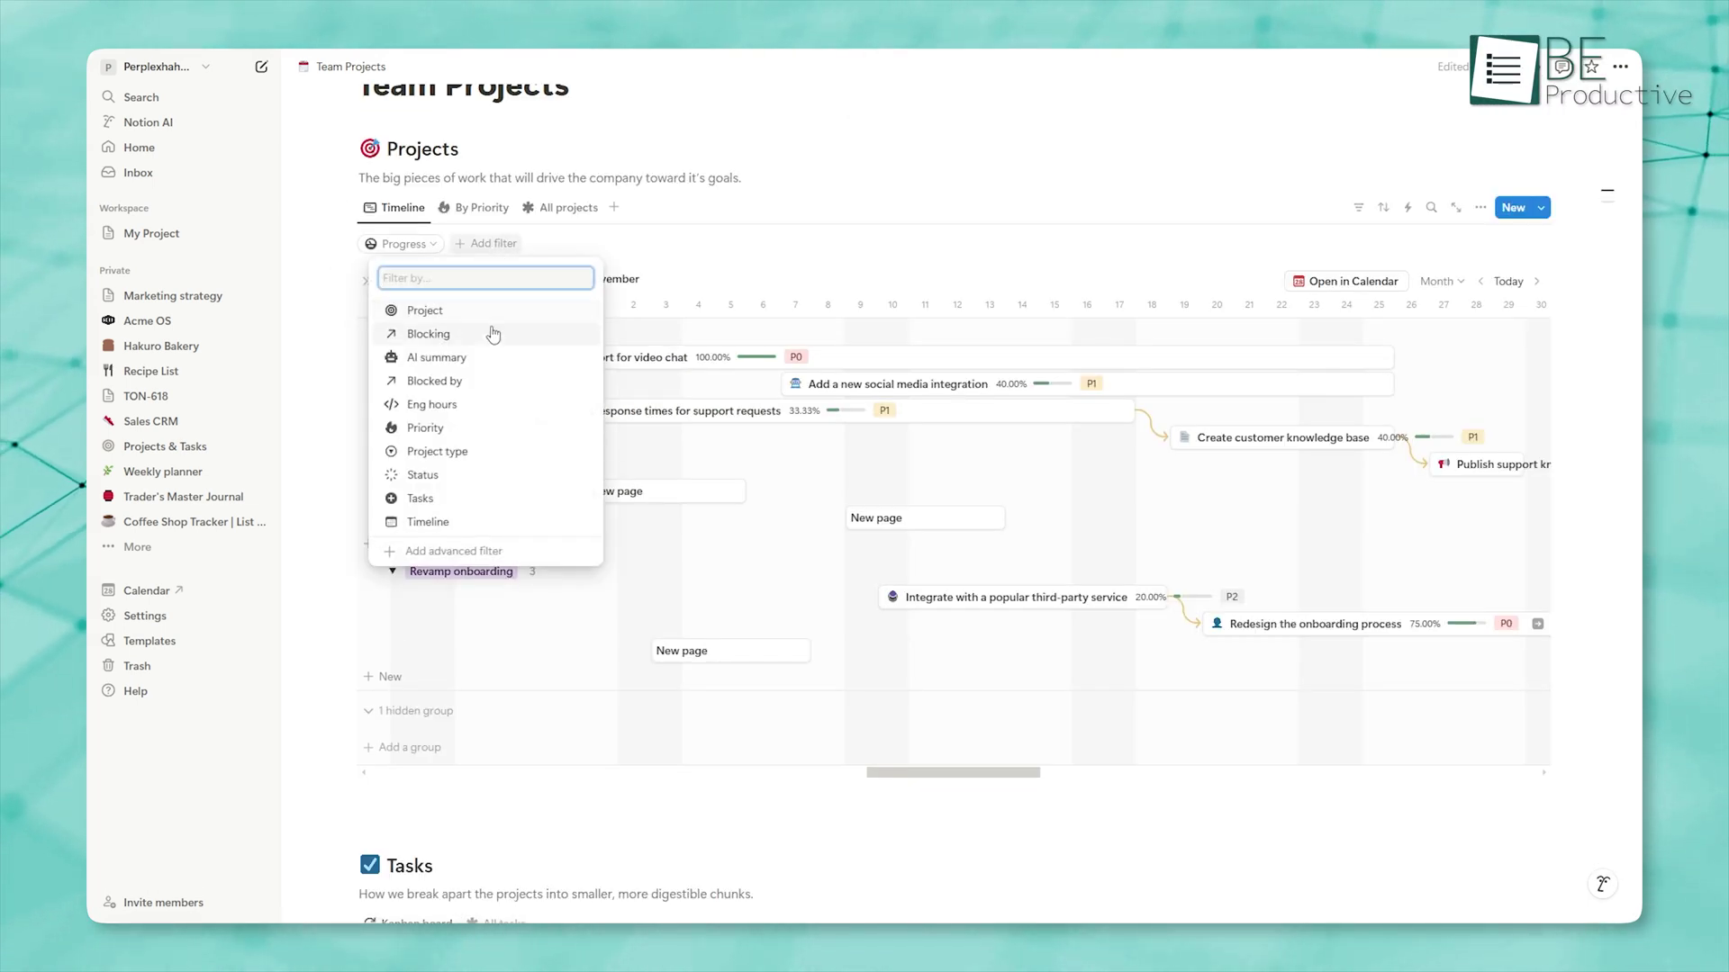
click(480, 430)
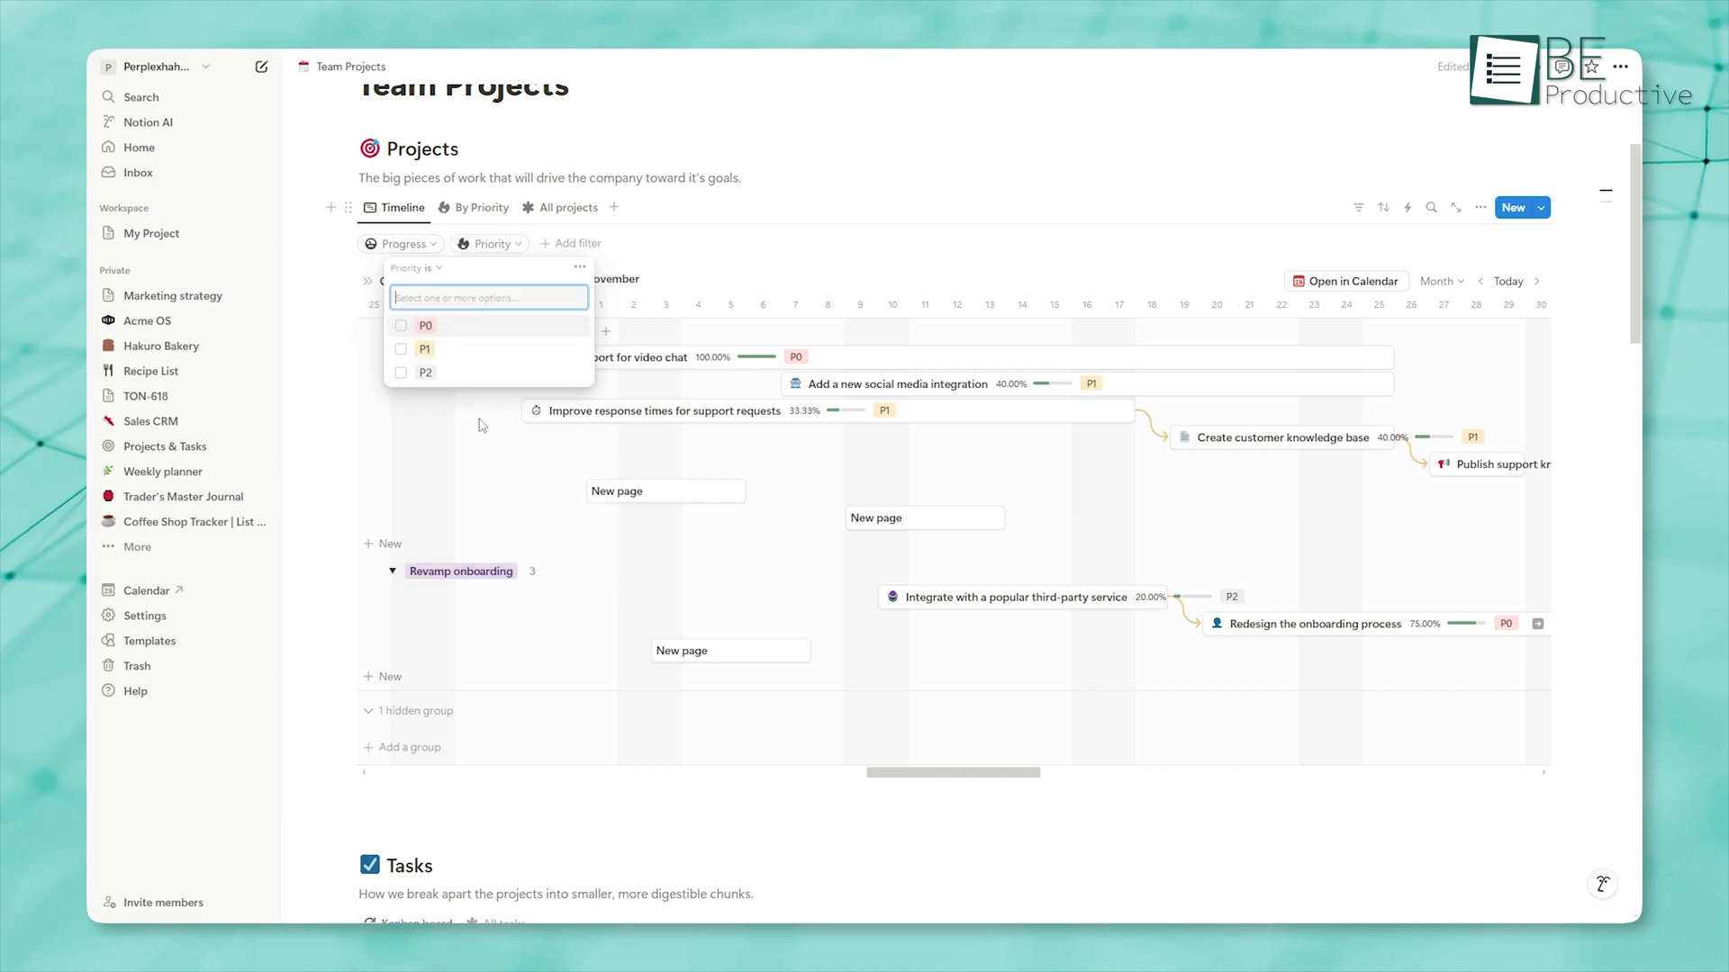
click(415, 330)
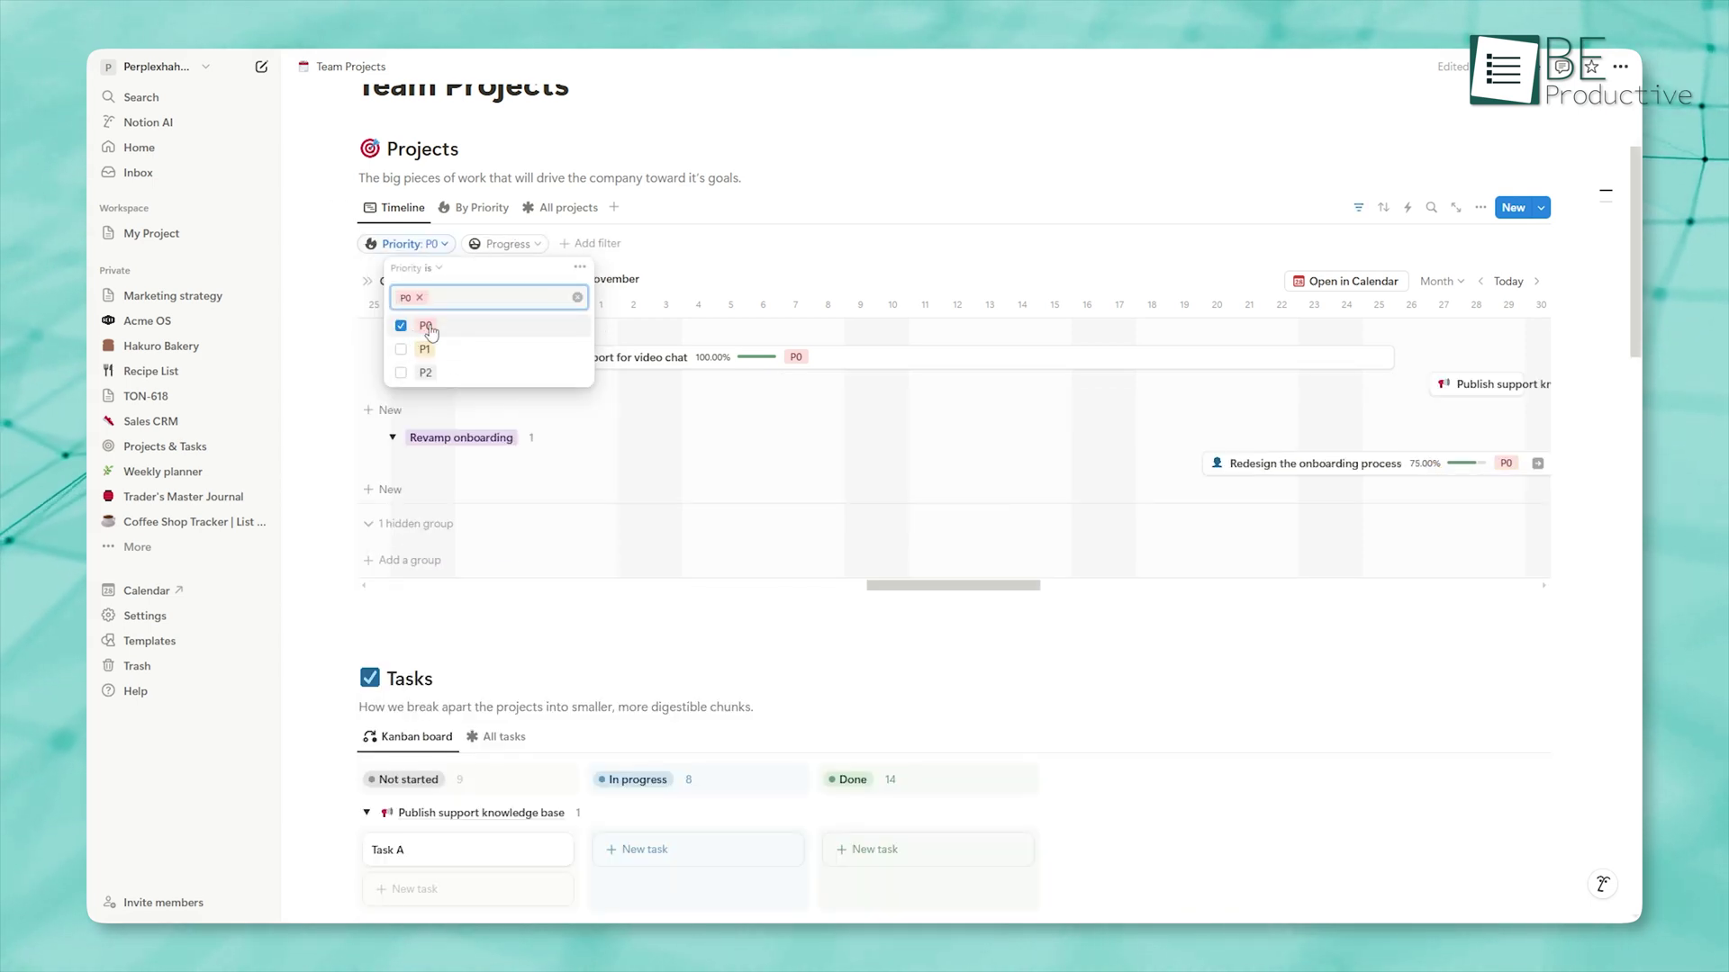
click(439, 270)
click(443, 273)
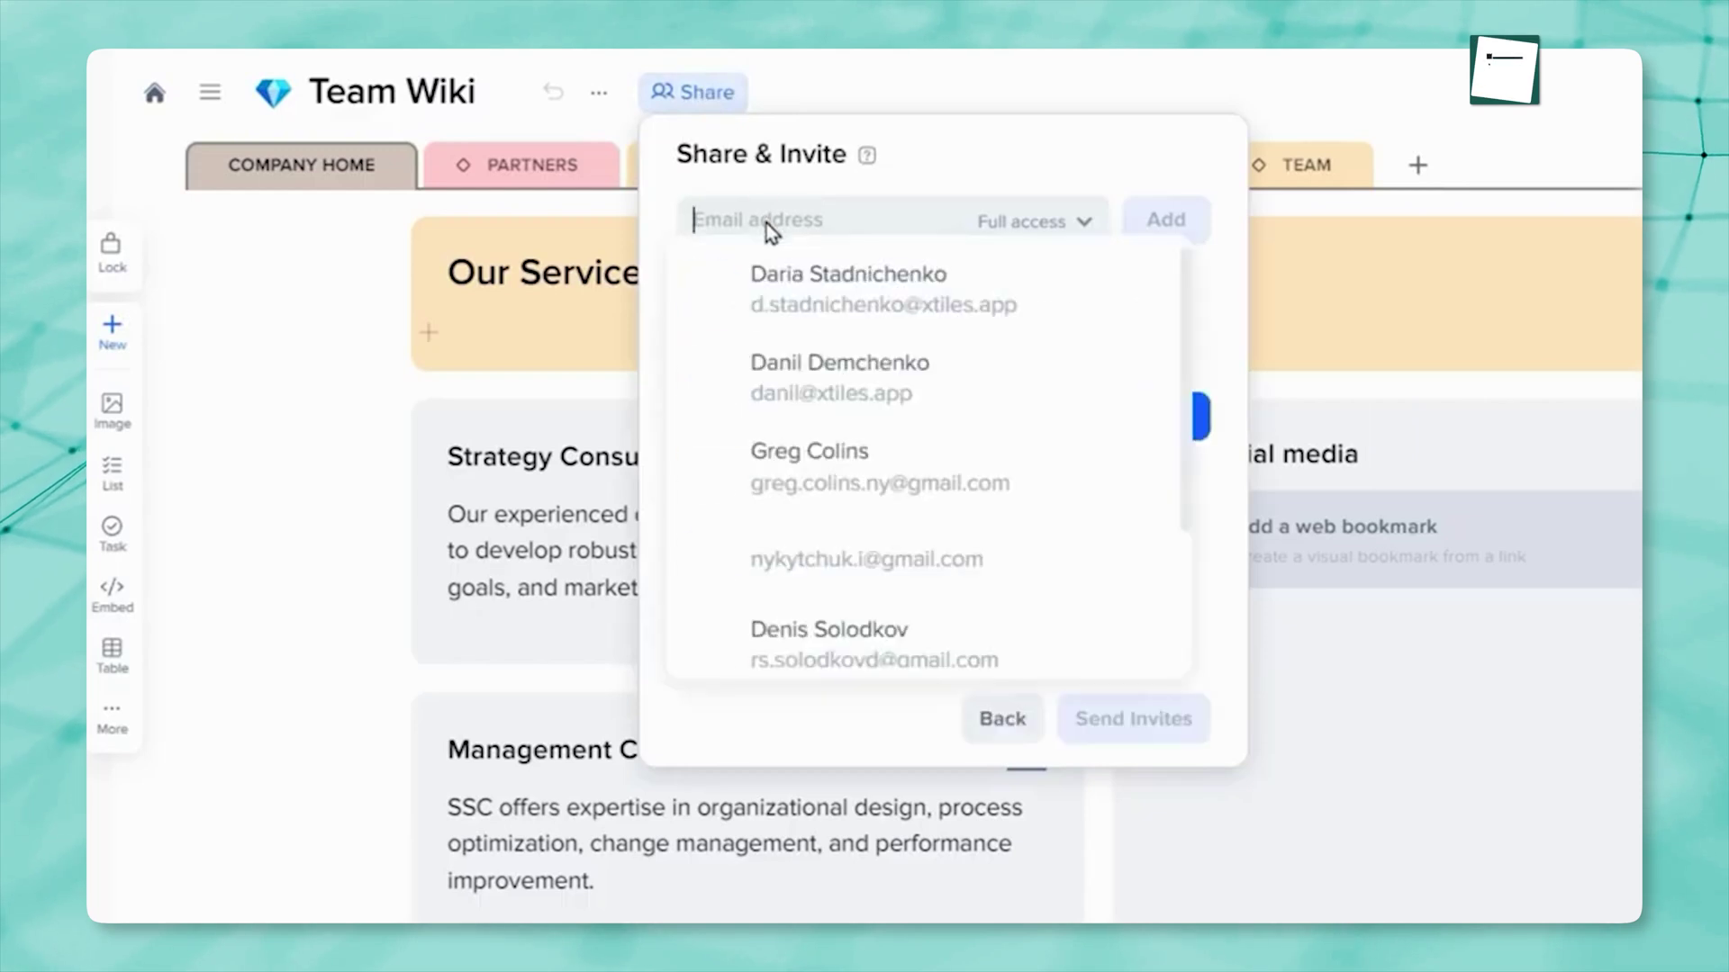
Step: Send a Team Wiki invite to a contact, then check the access level for space members
click(811, 468)
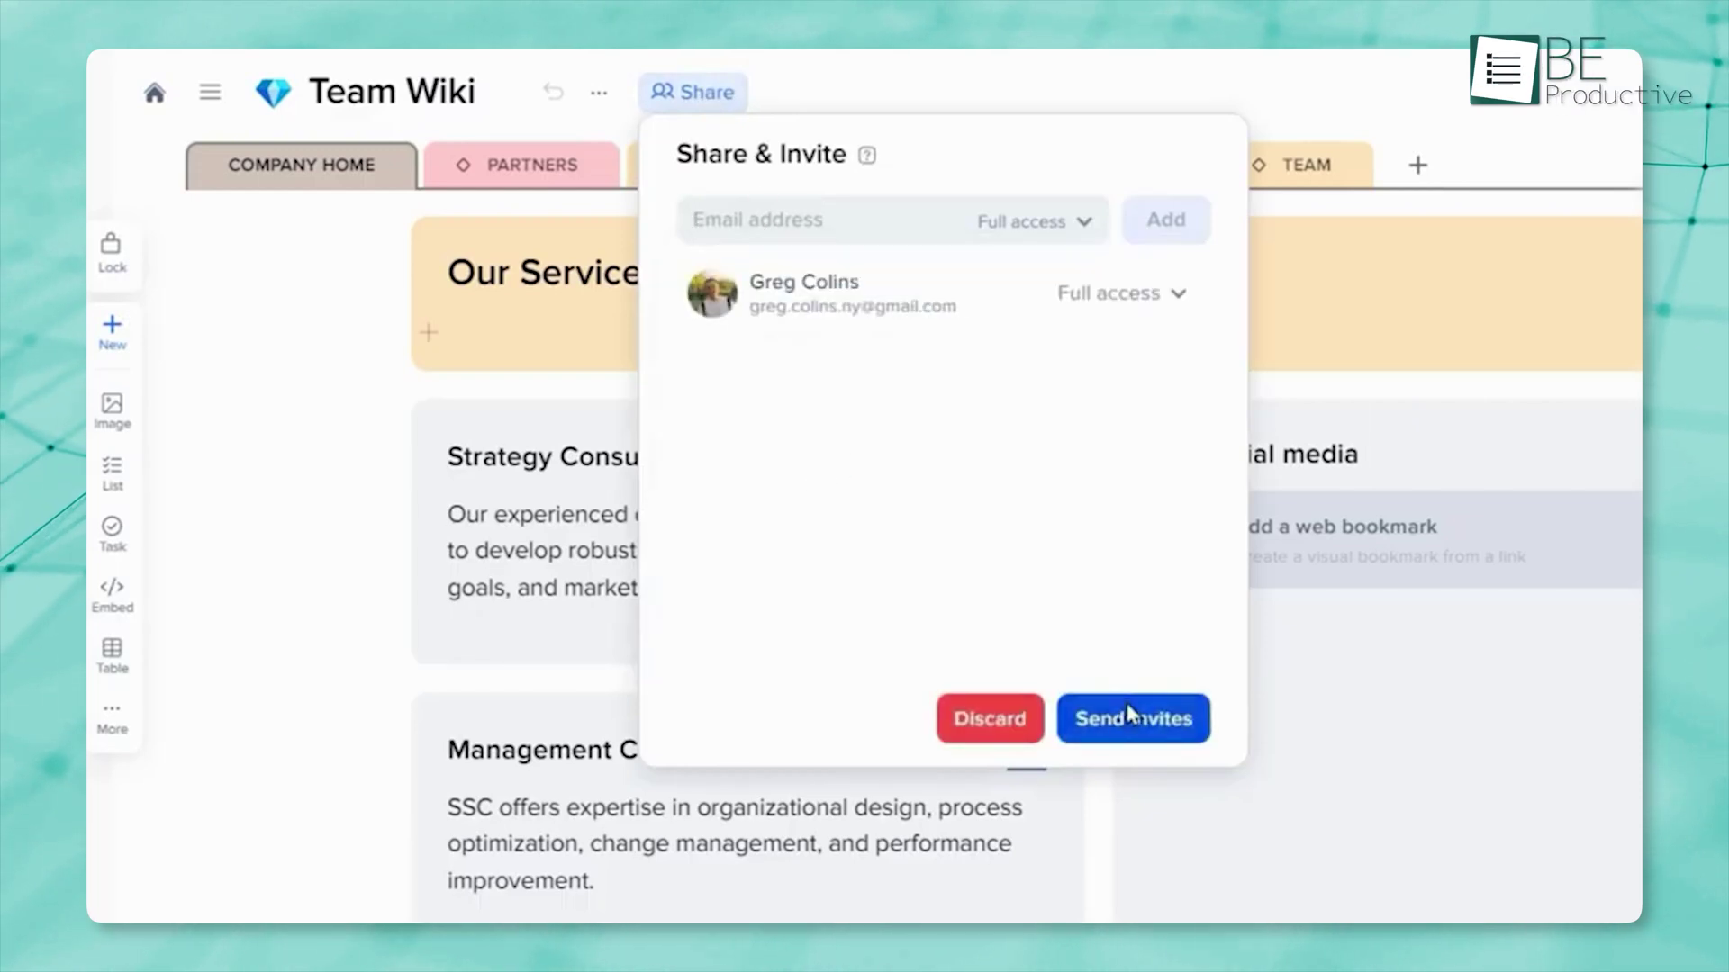
click(1130, 716)
click(1053, 528)
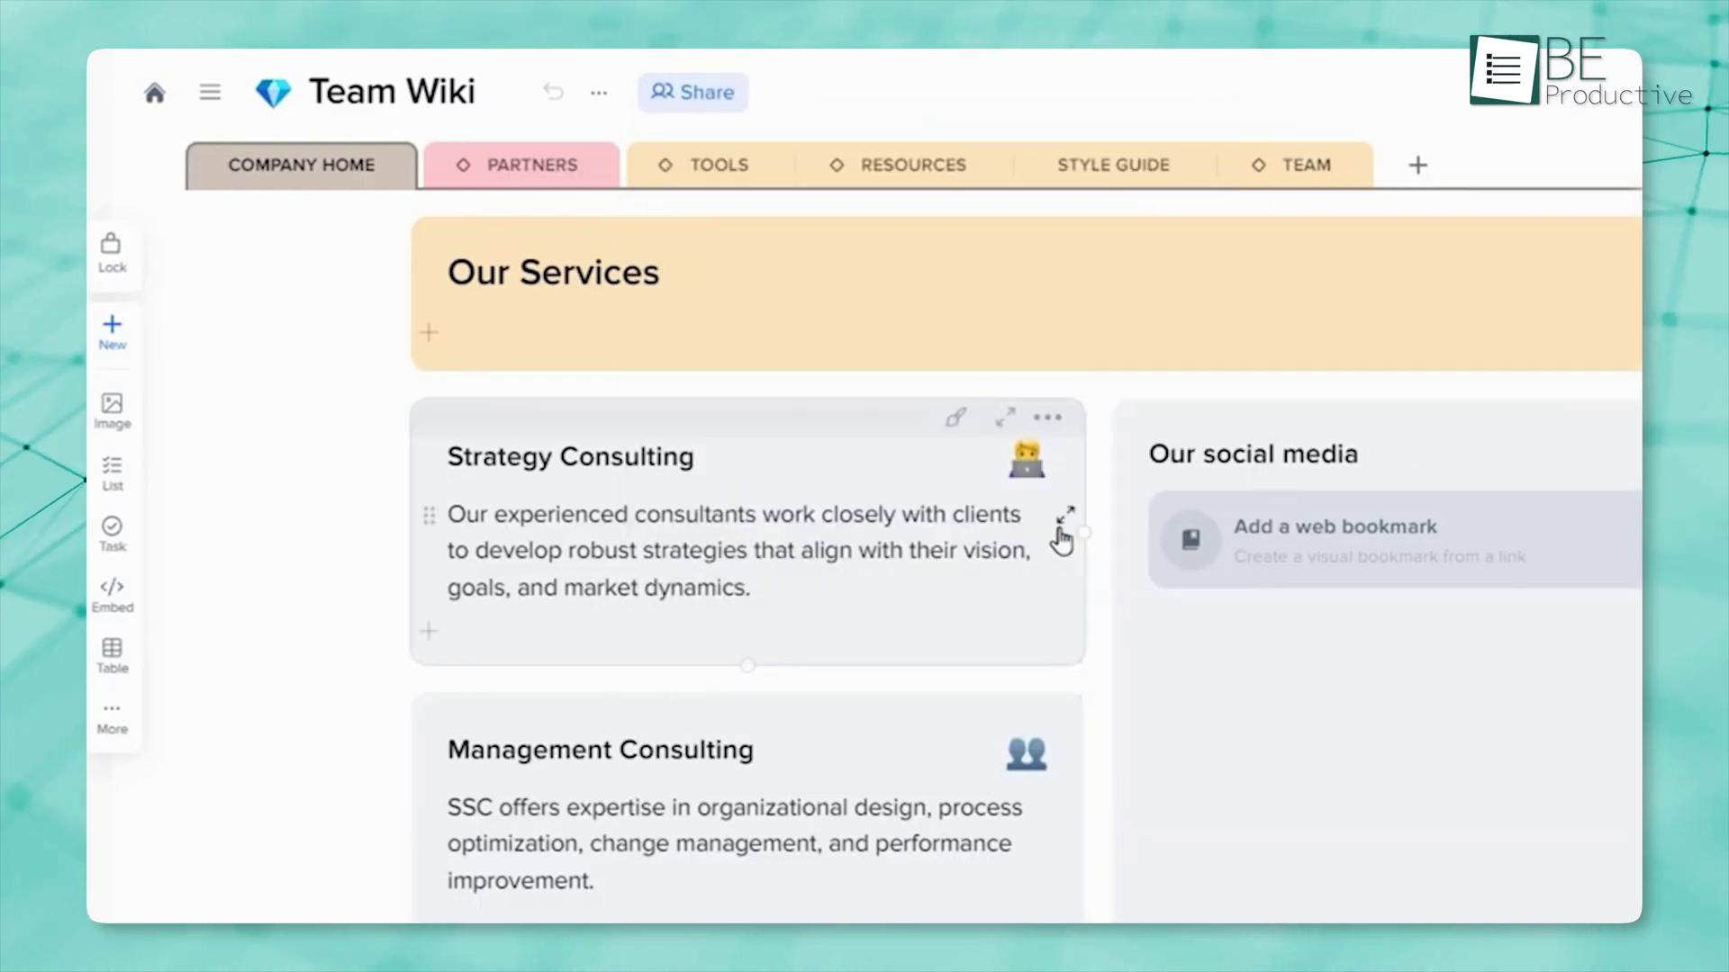
click(645, 90)
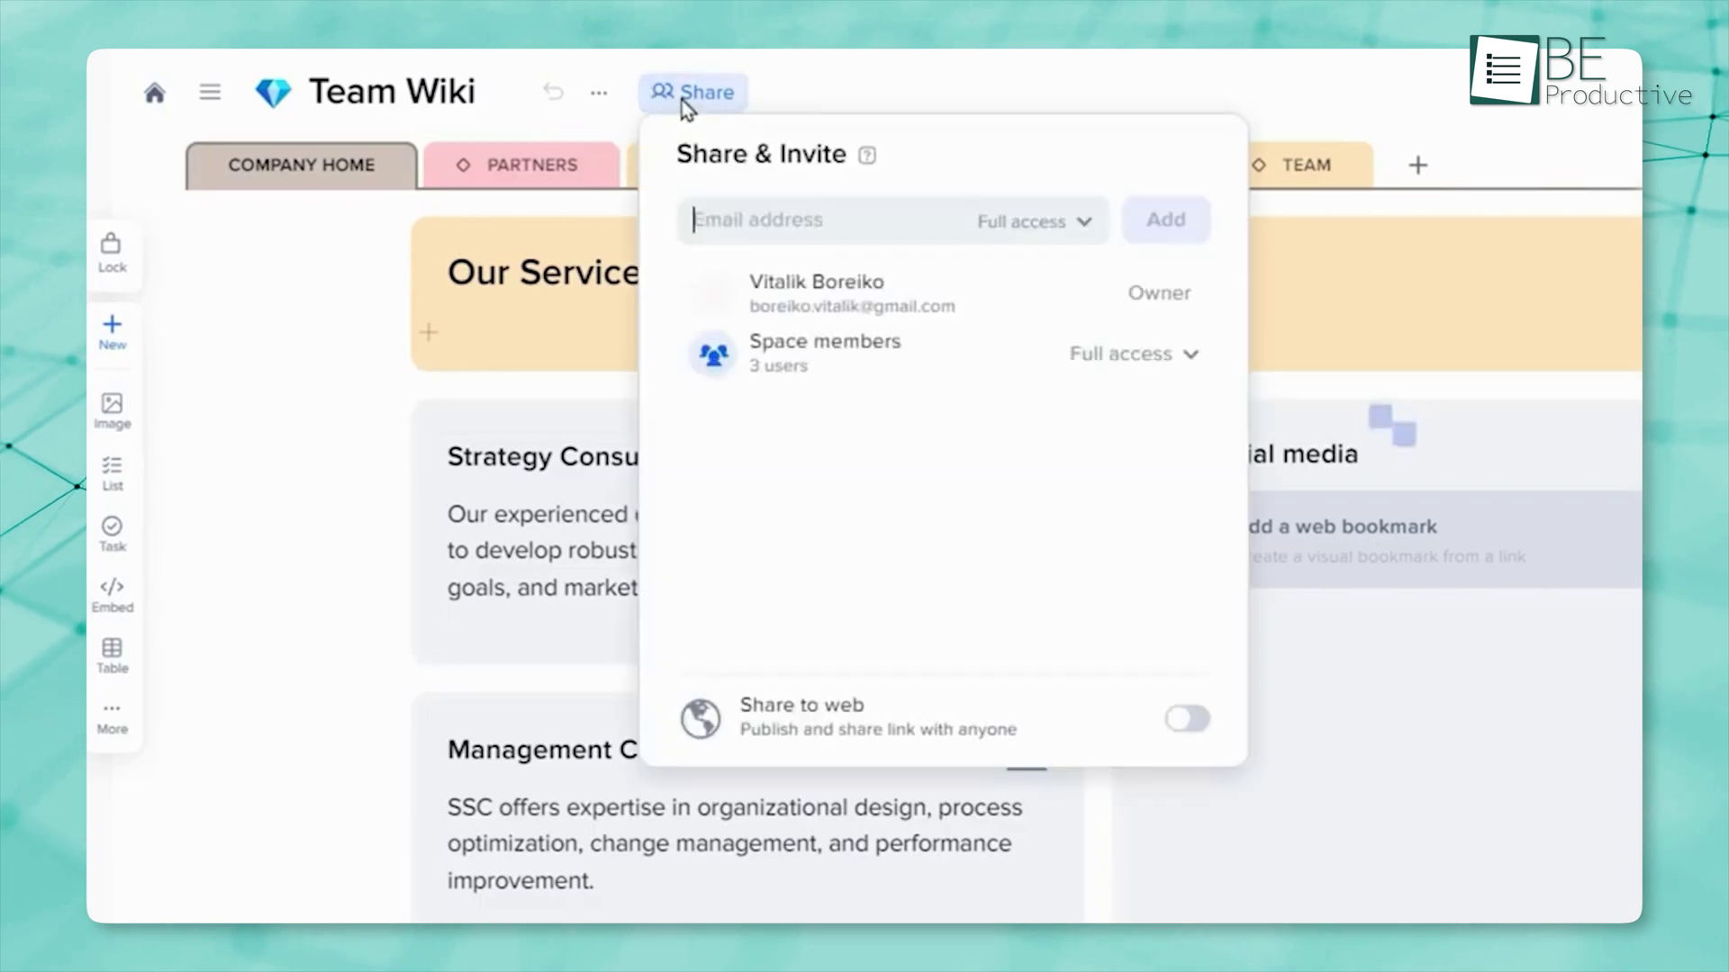
click(1161, 365)
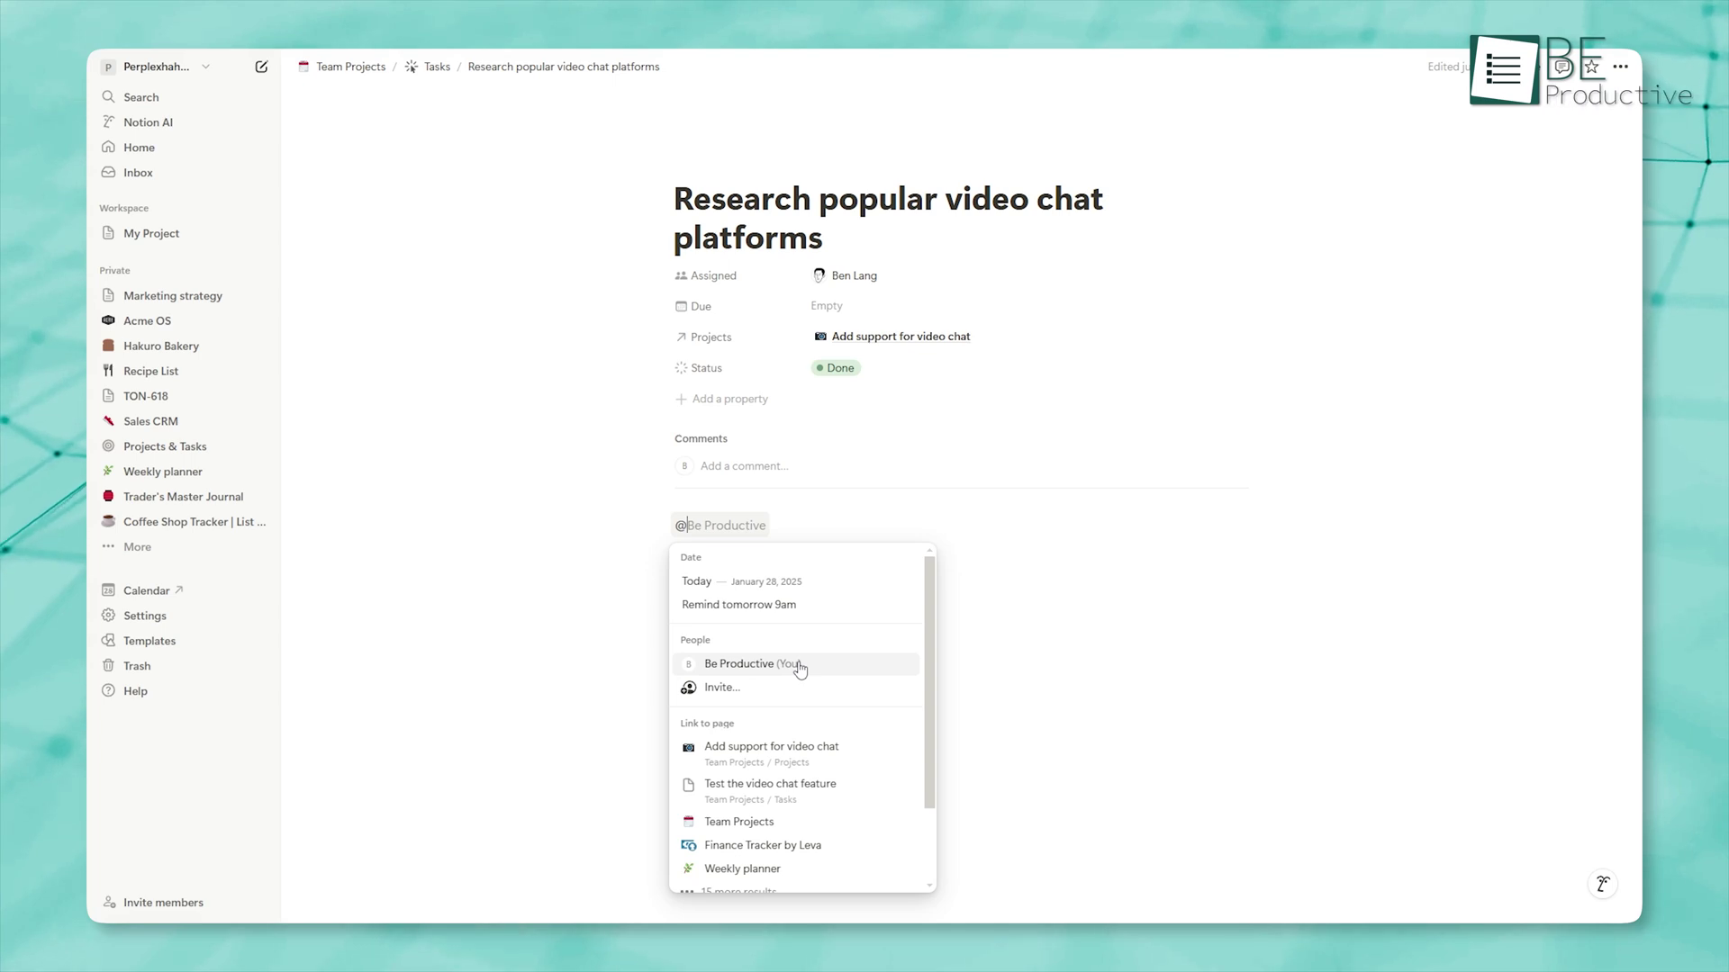
Step: Post the 'I'm in' comment and open Marketing campaign in side peek from Projects & Tasks
key(Return)
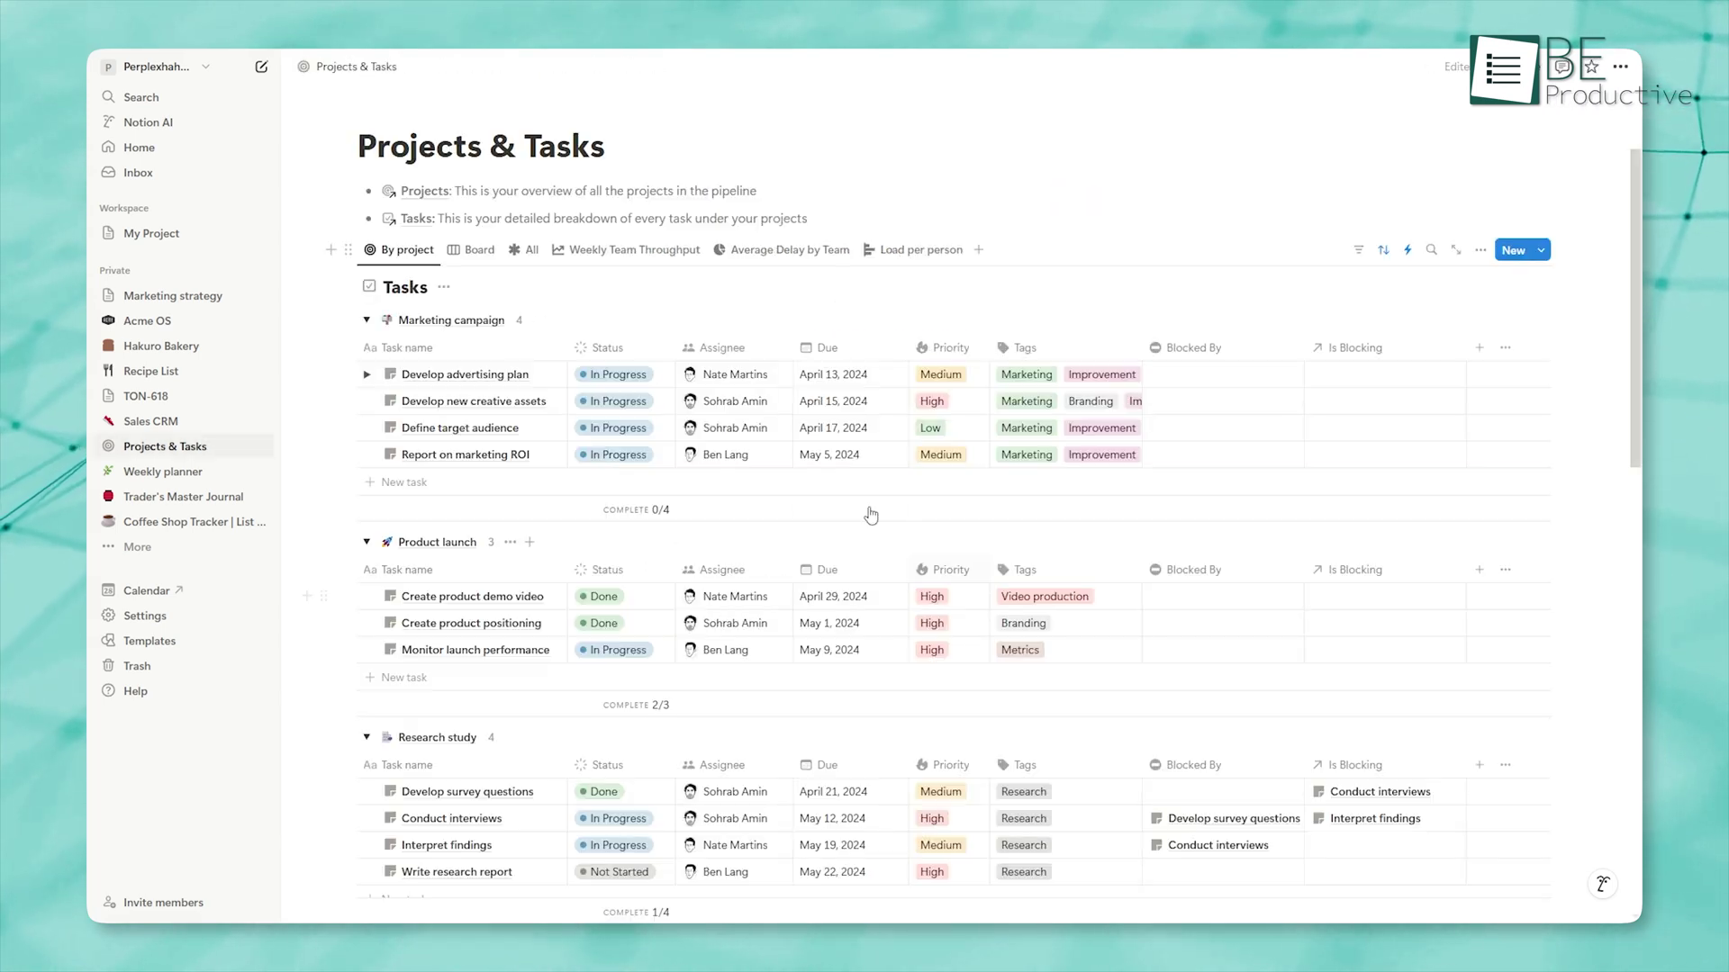
click(730, 374)
key(Escape)
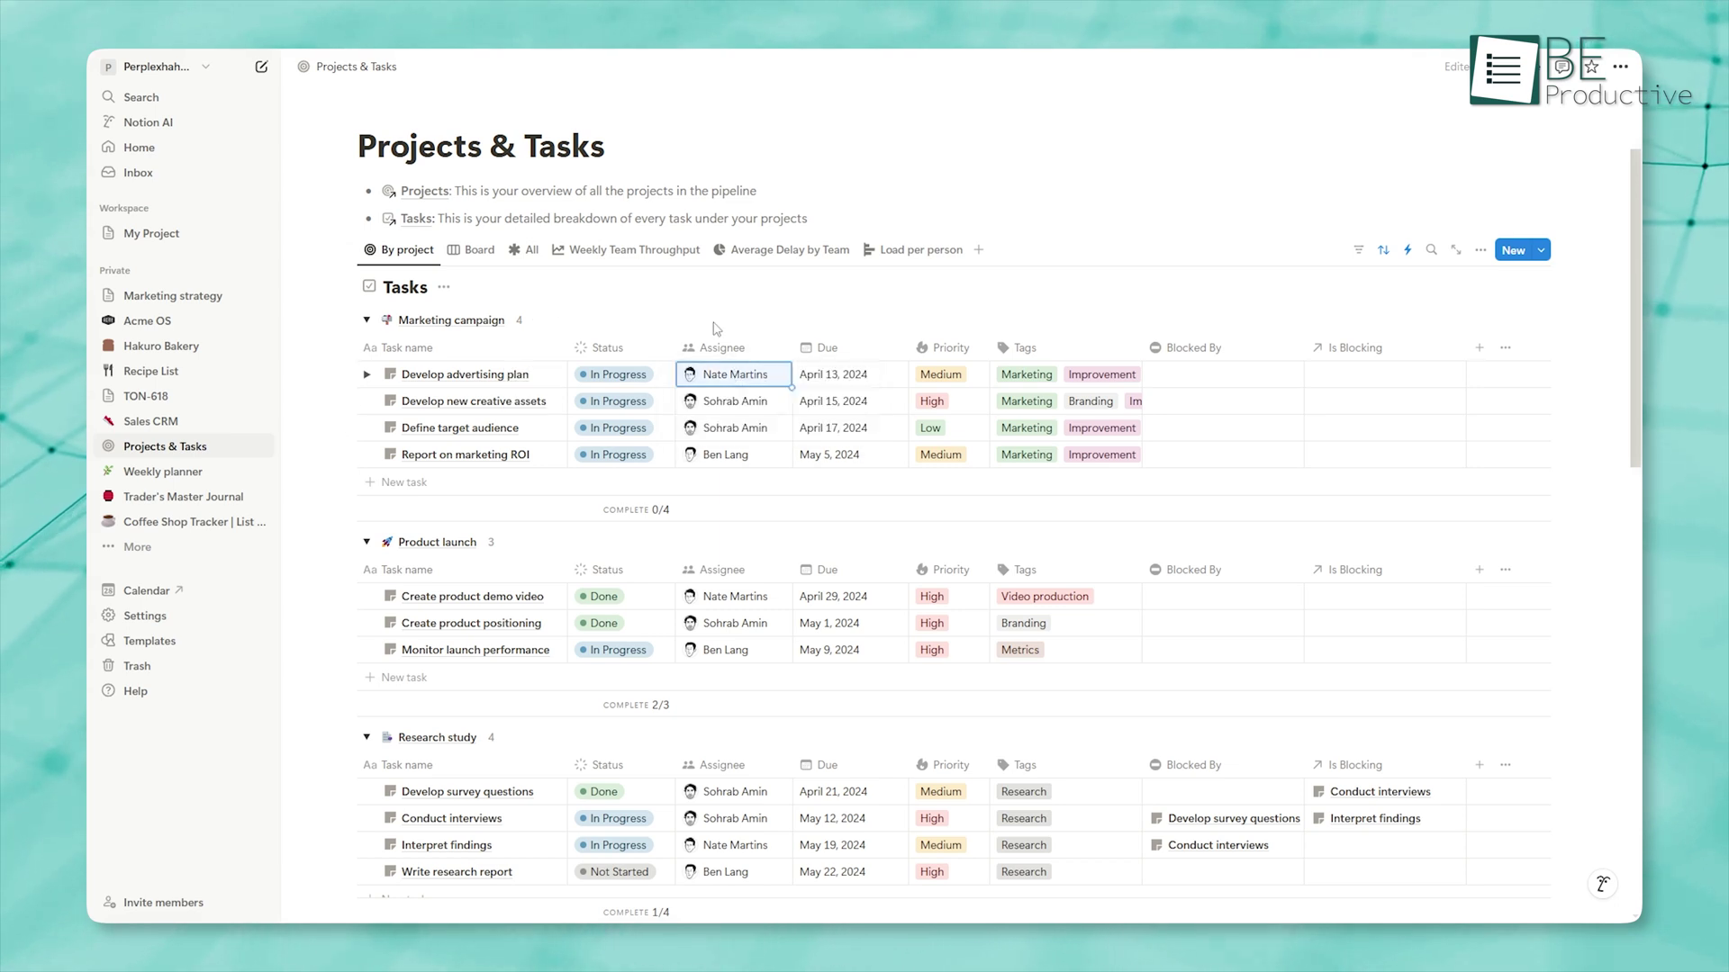
click(451, 319)
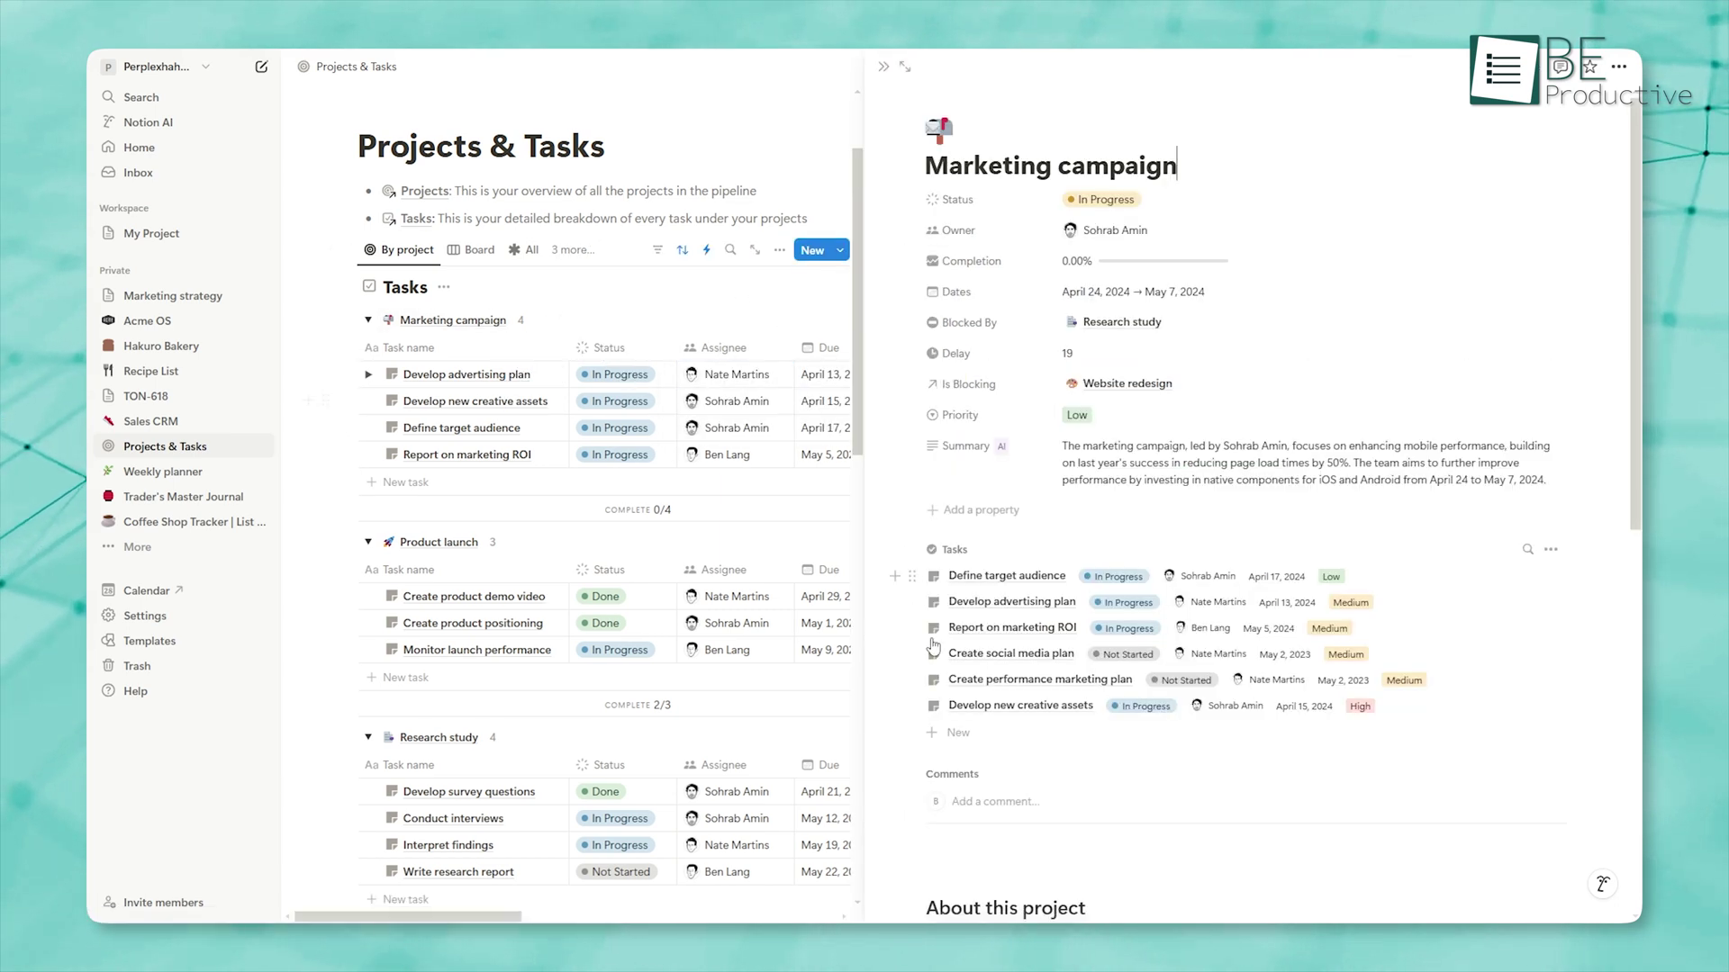
scroll(1011, 811, down, 3)
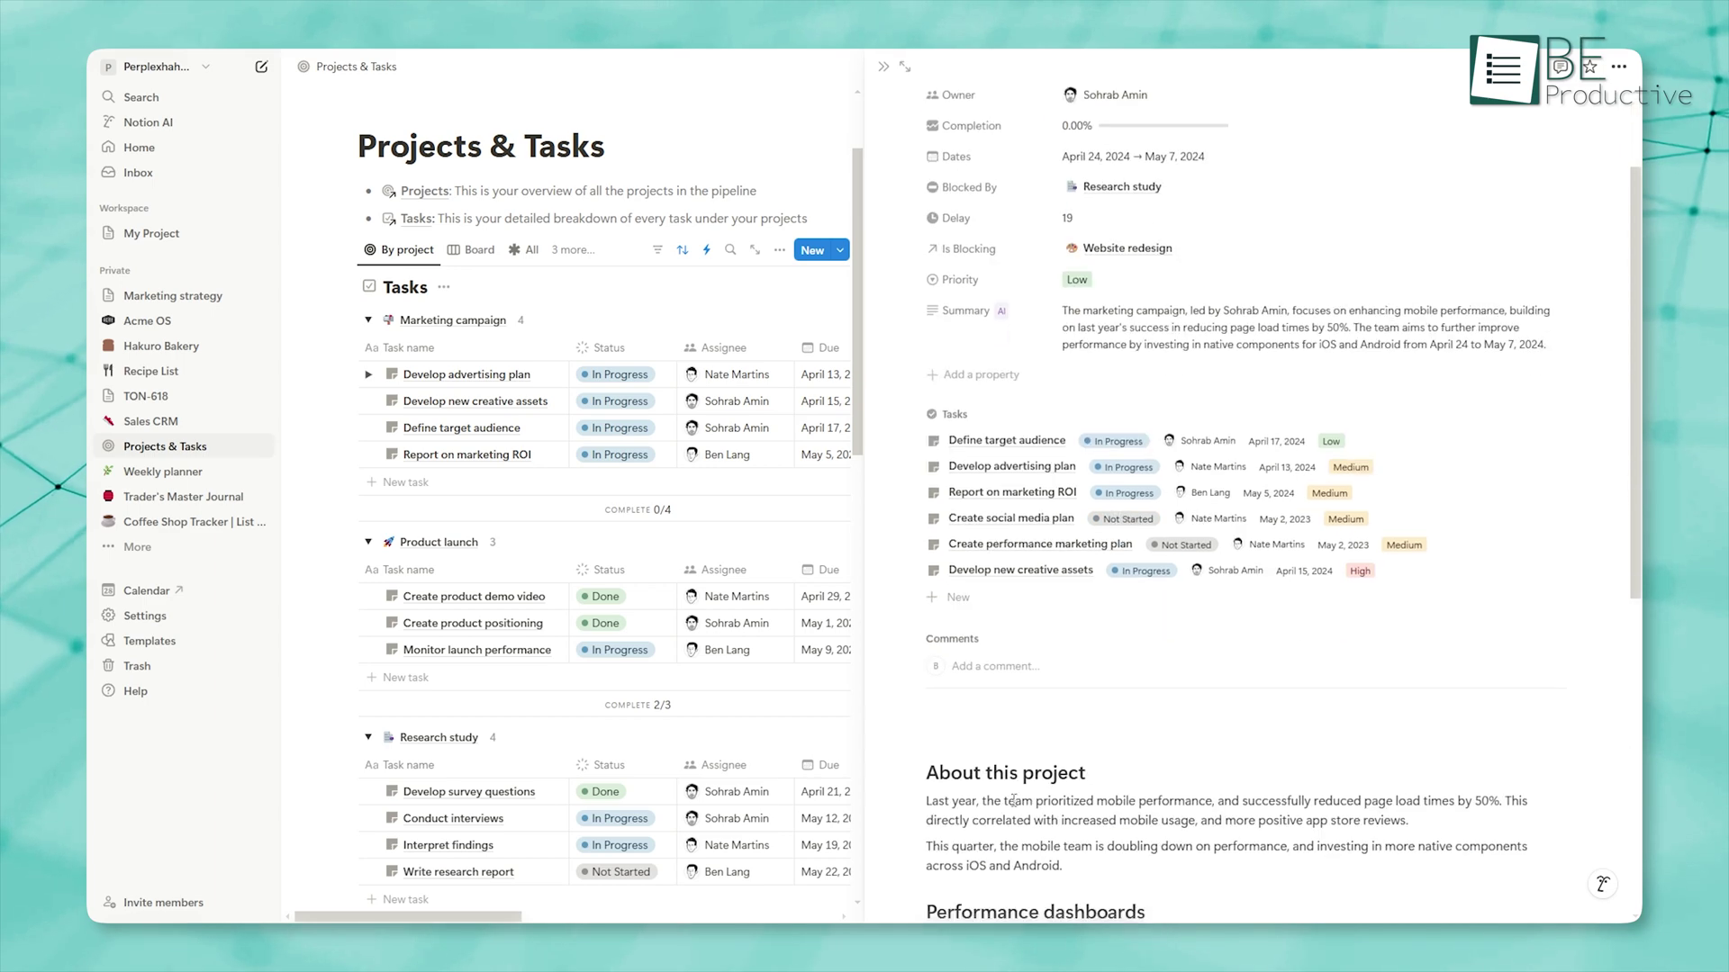
scroll(1026, 784, down, 2)
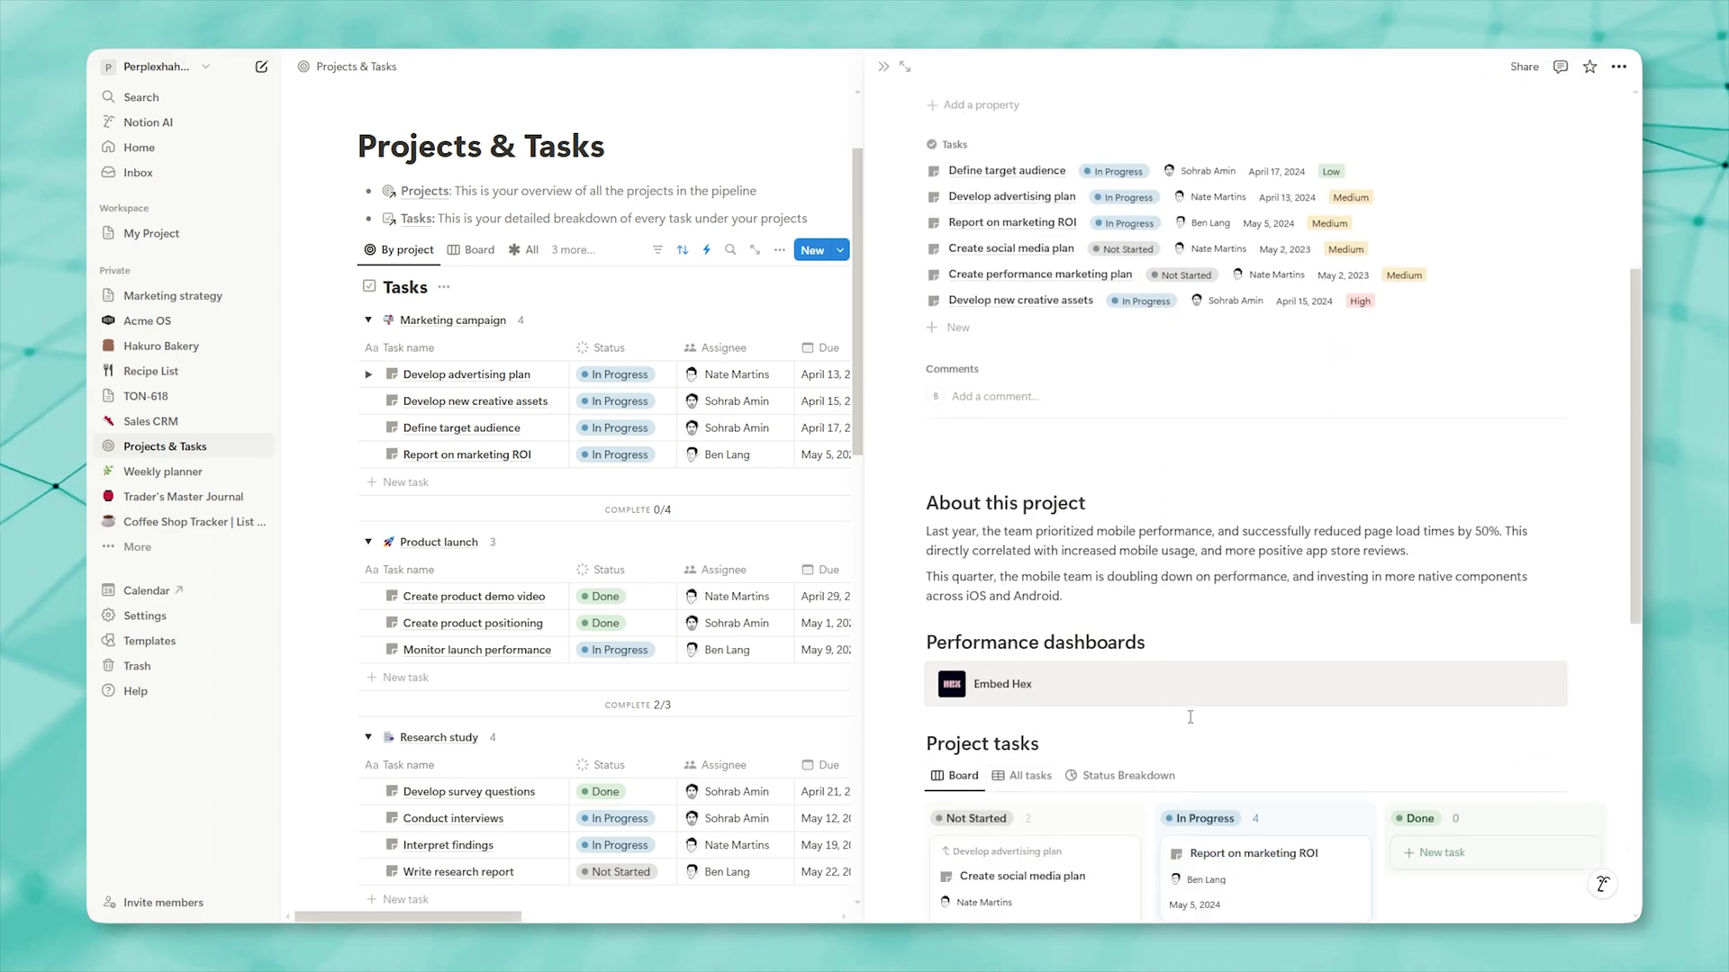
scroll(1189, 716, down, 5)
scroll(1215, 729, up, 1)
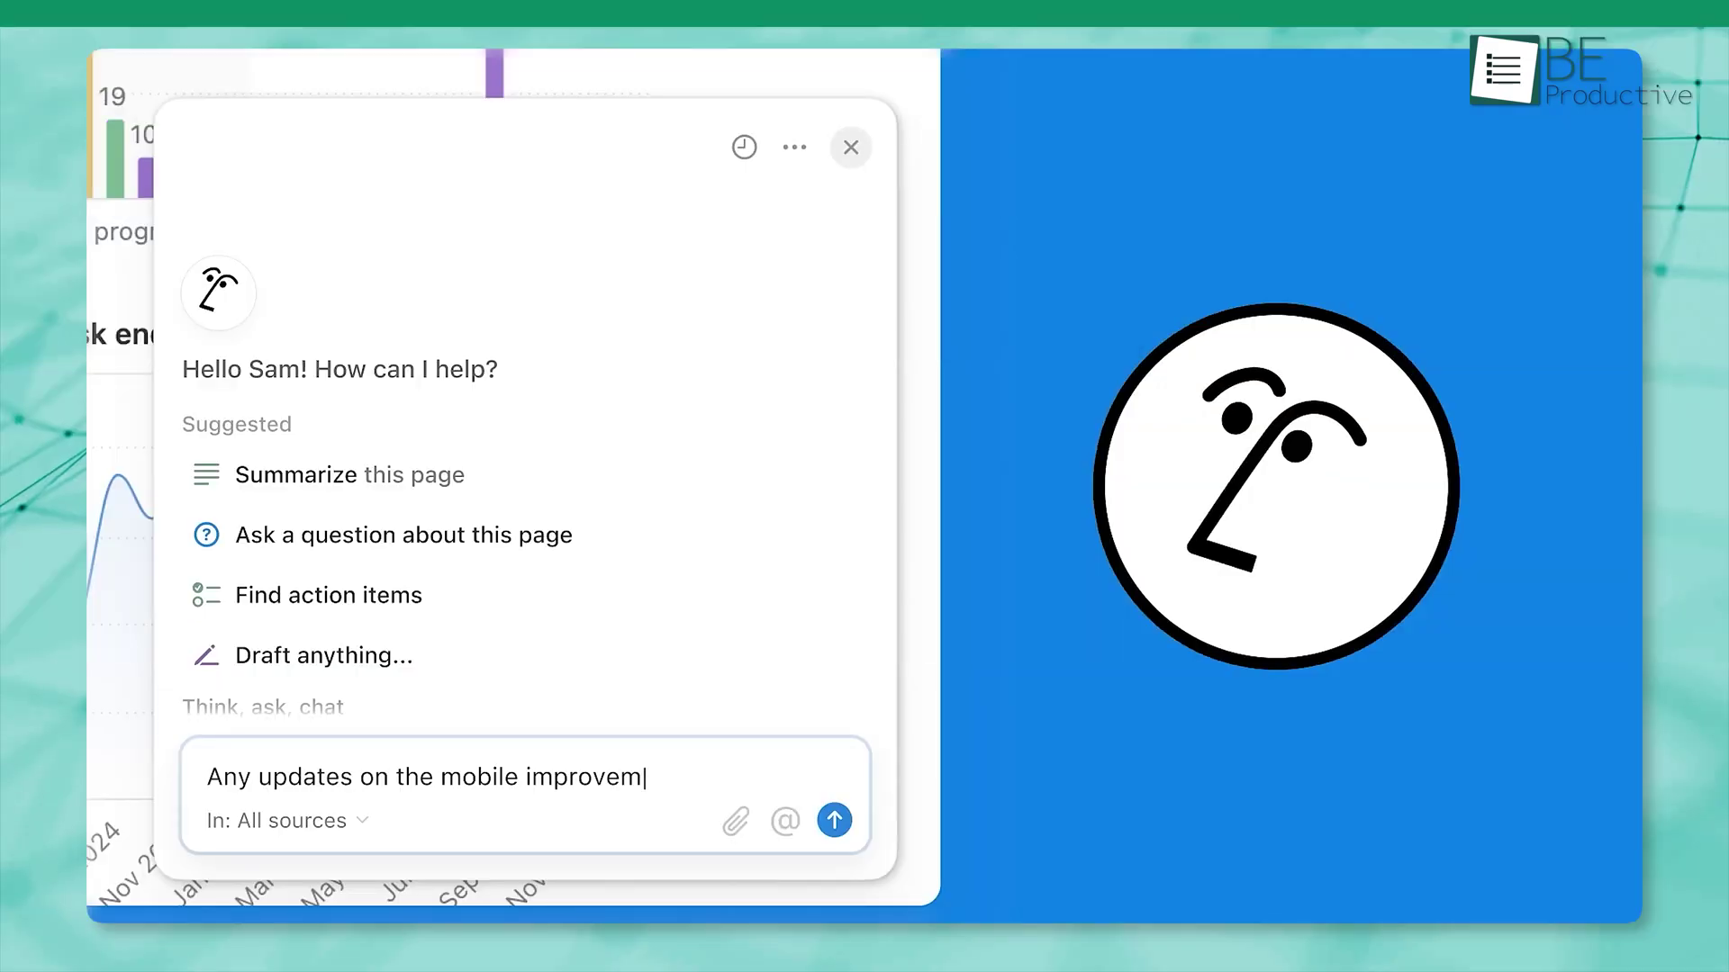
Step: Send the mobile-improvements question, translate the copy into Spanish, and request next steps for the proposal
key(Return)
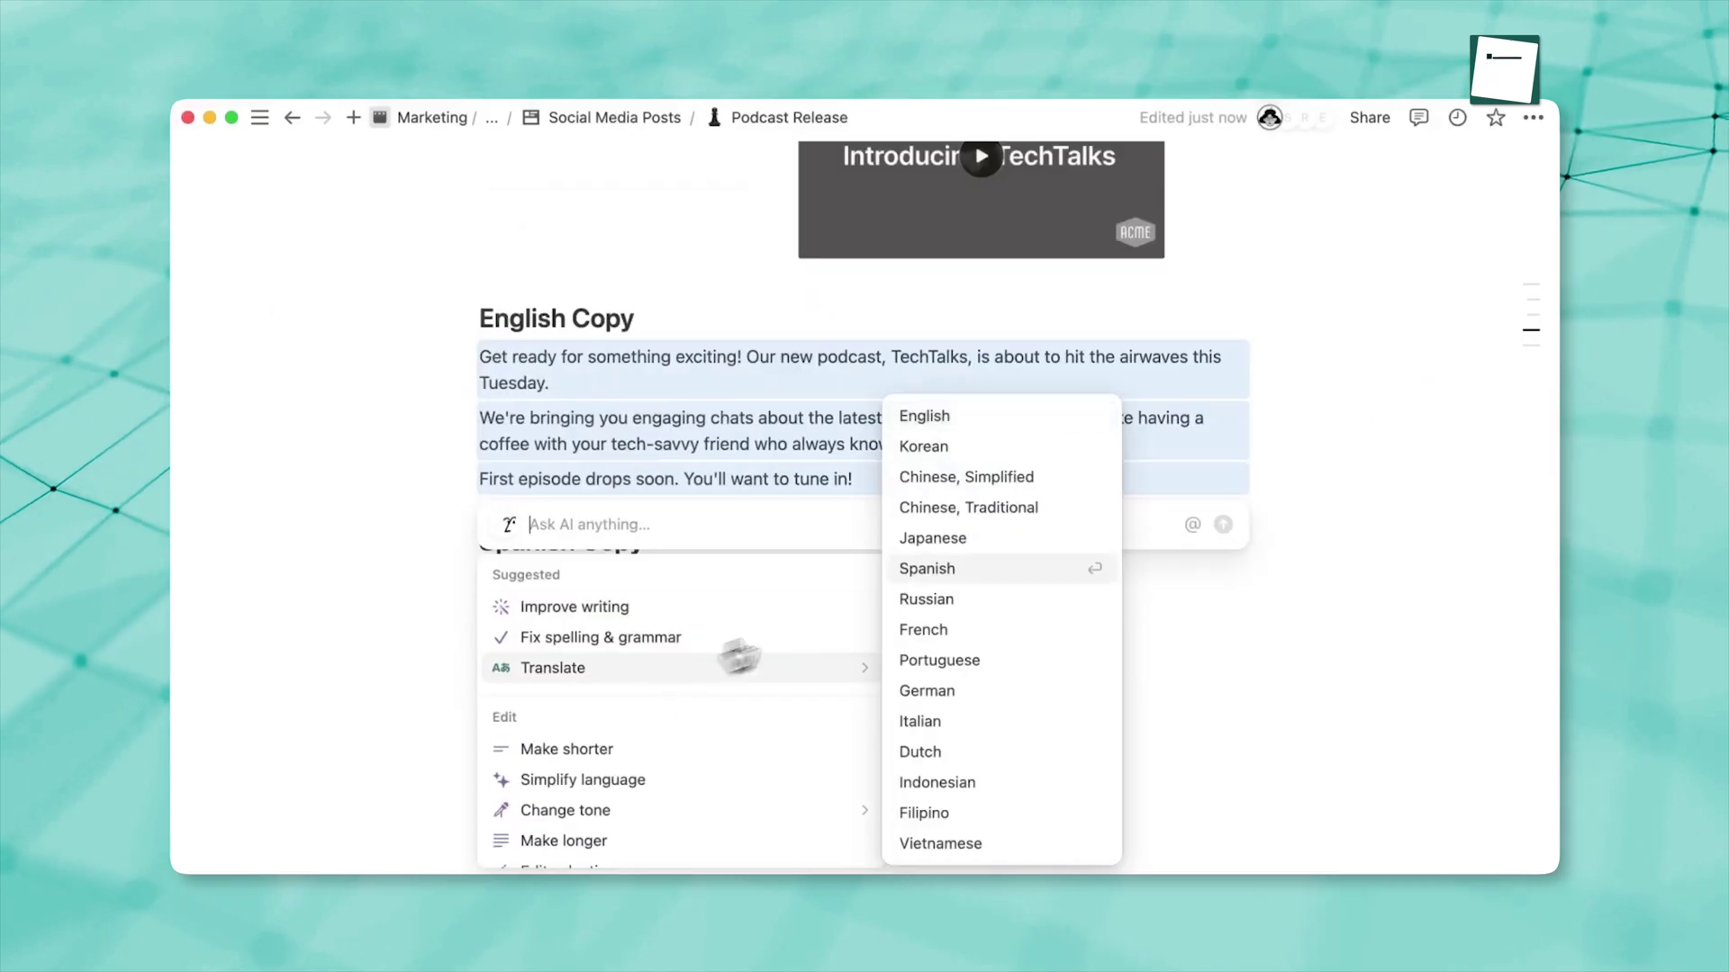
click(932, 568)
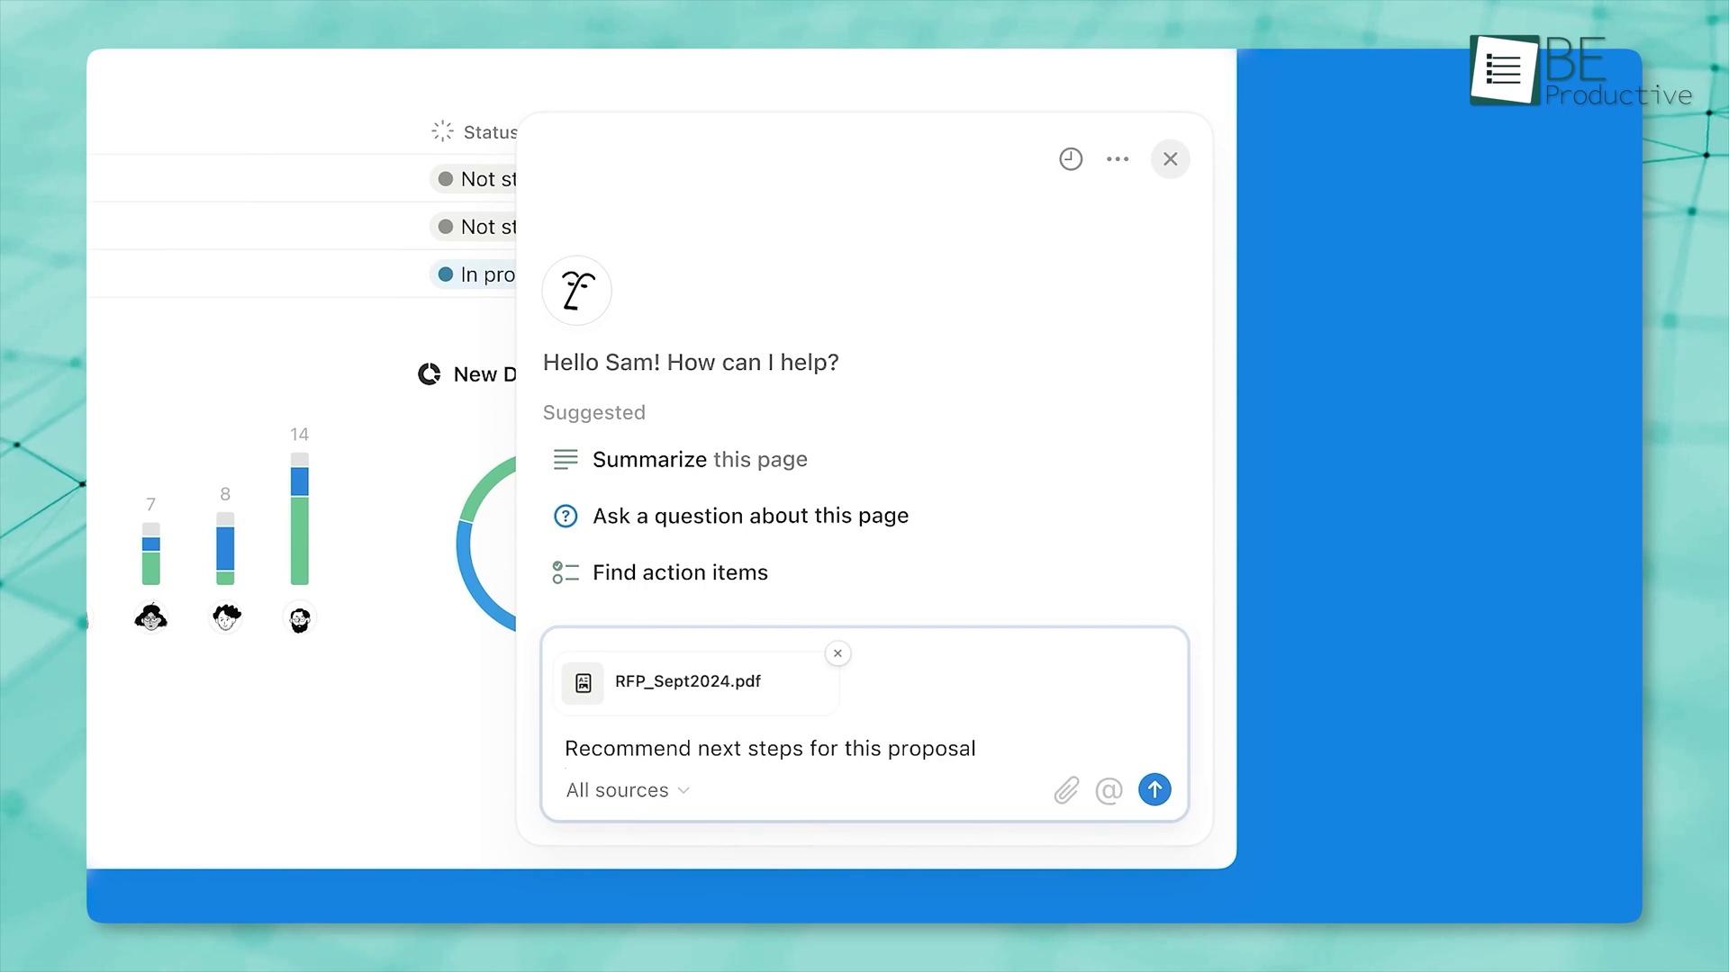
key(Return)
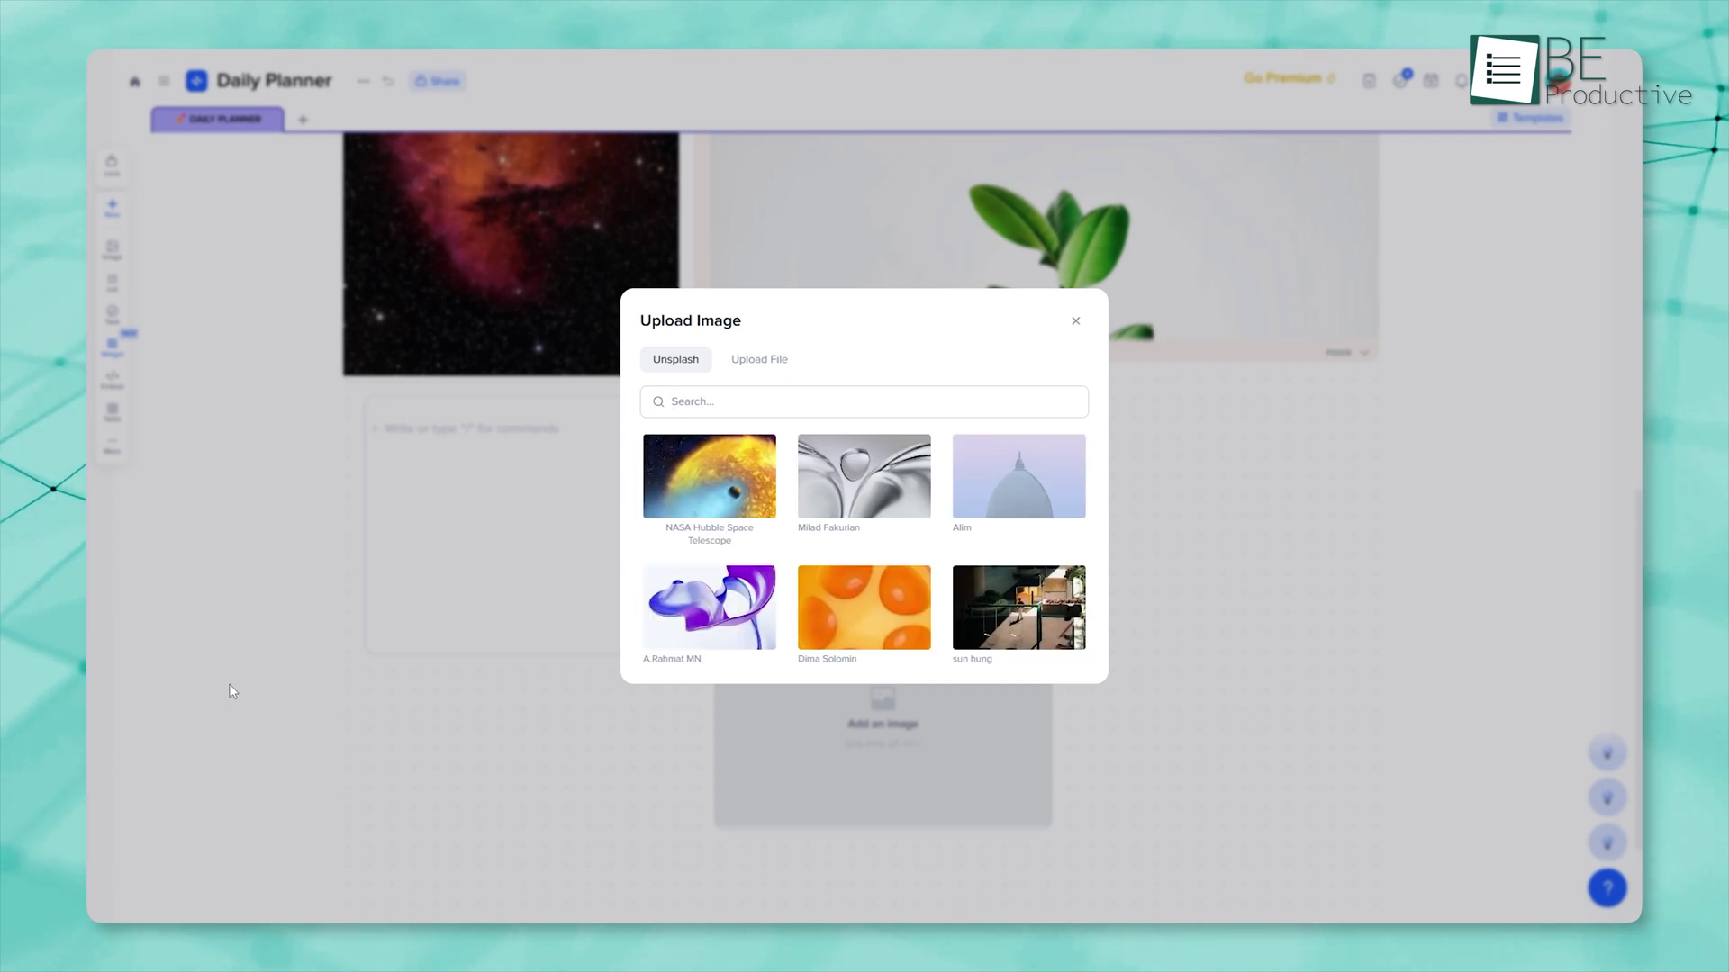
Step: Insert the NASA Hubble image into the Daily Planner and a plant image under Topic 1
click(690, 509)
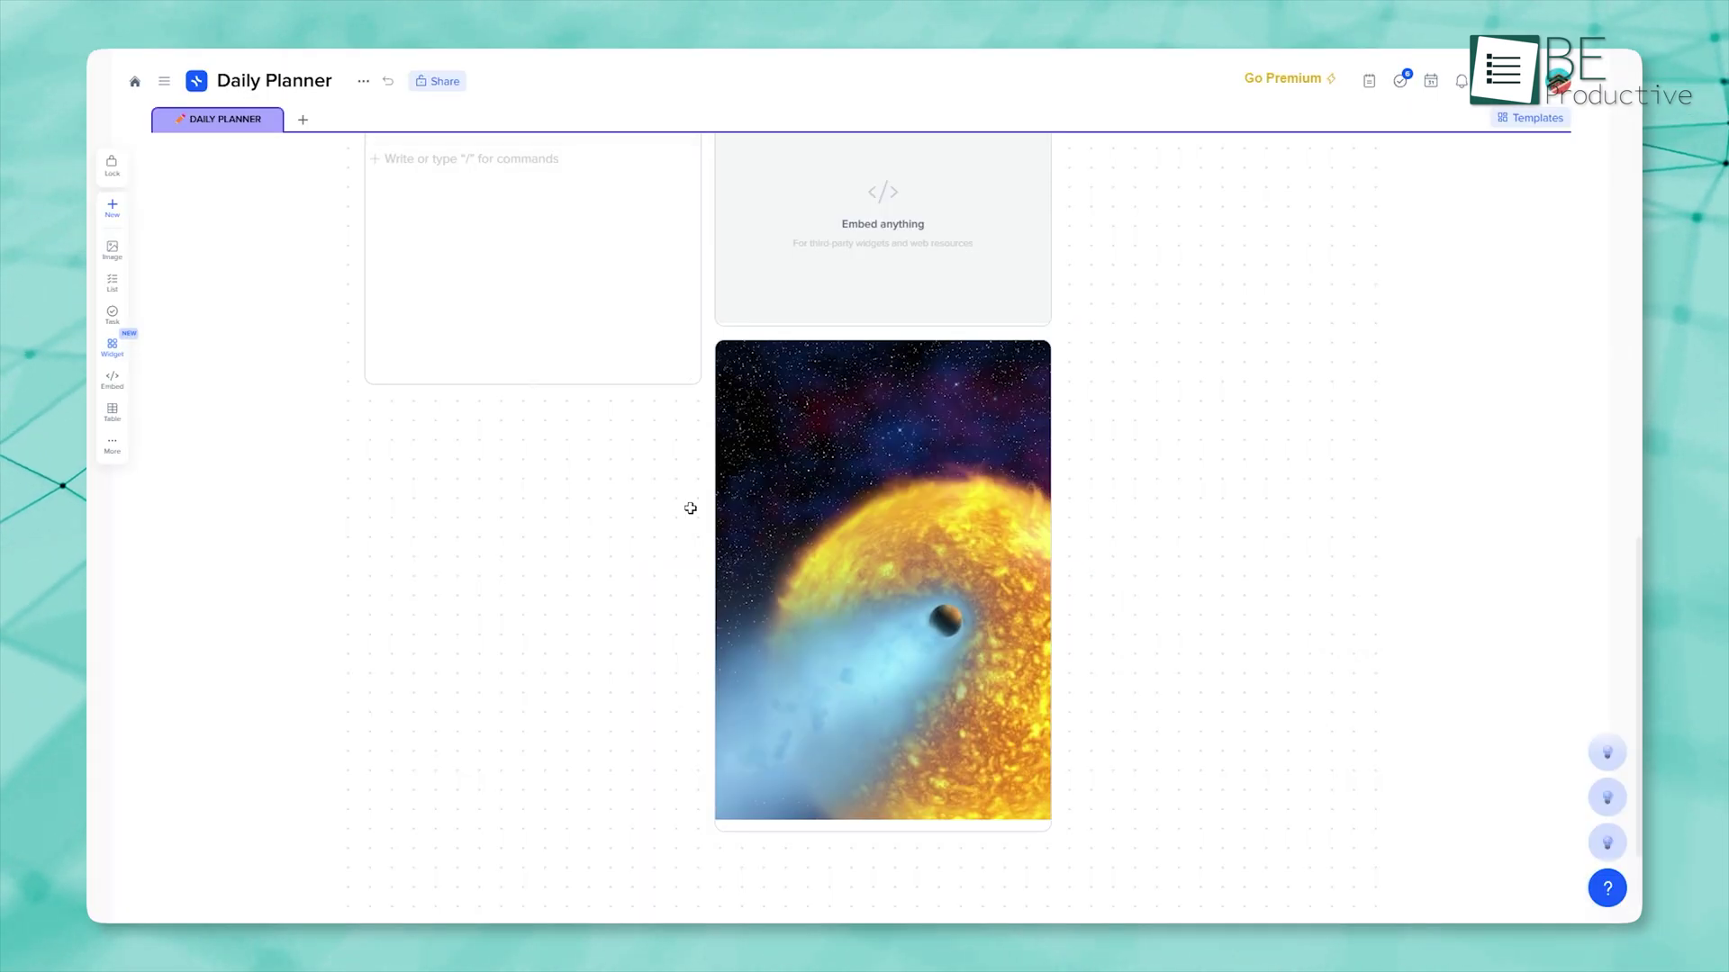
scroll(690, 508, up, 1)
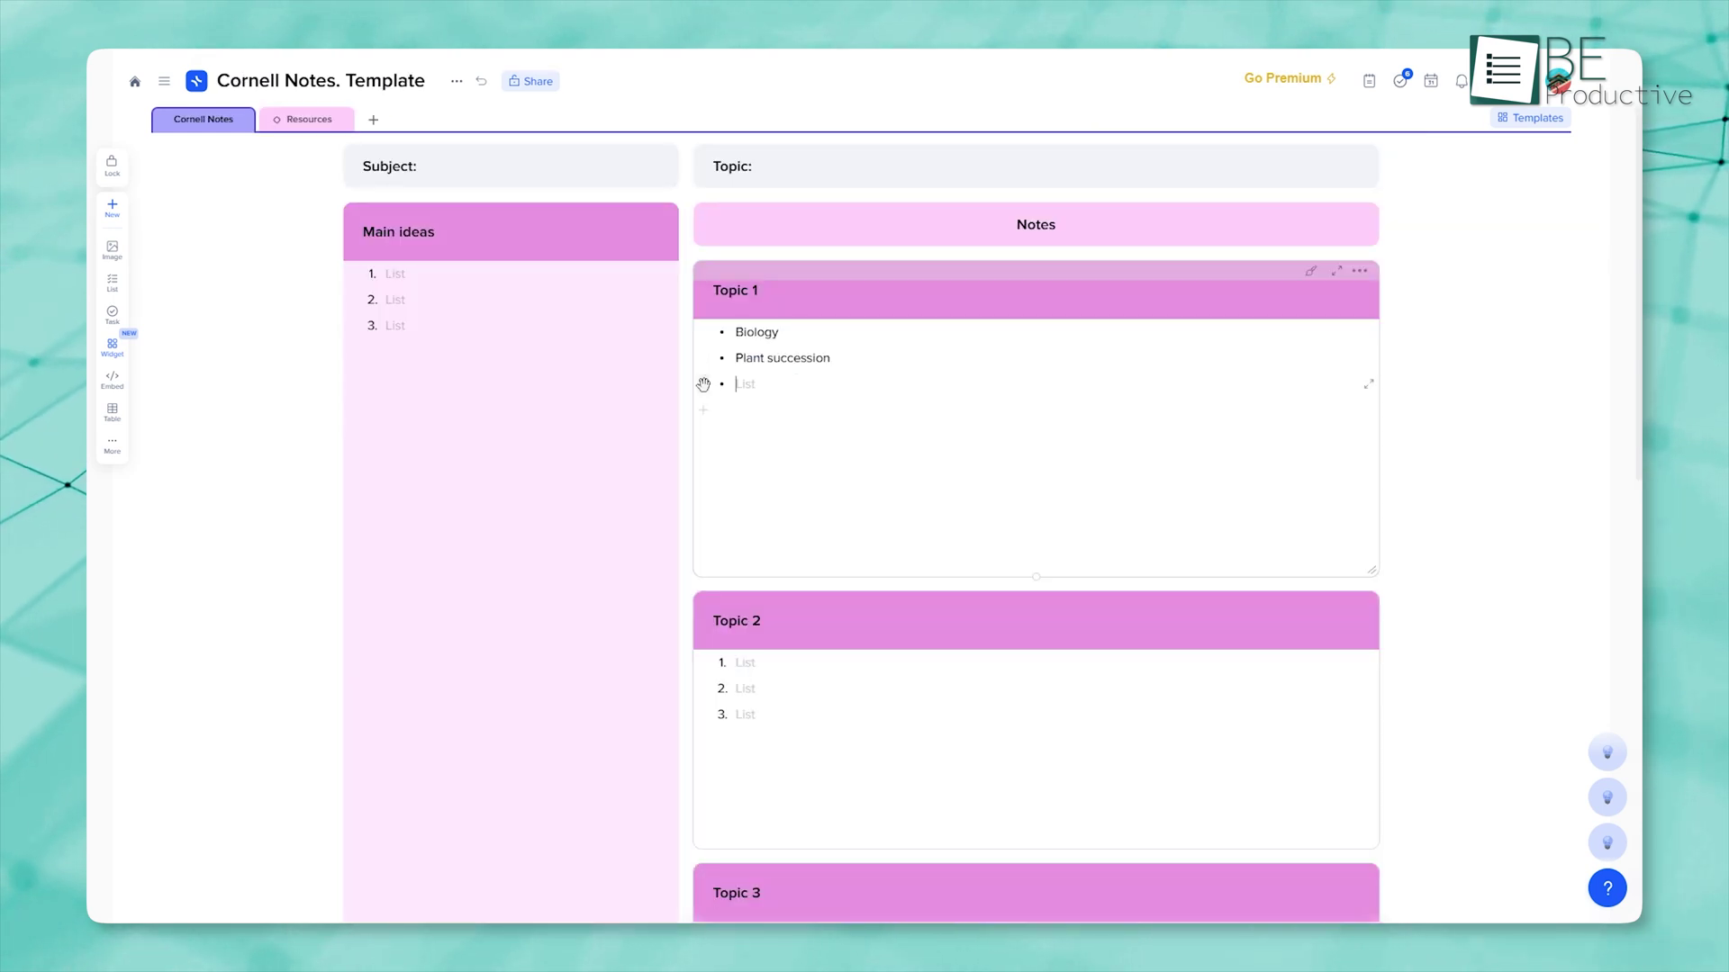
click(704, 385)
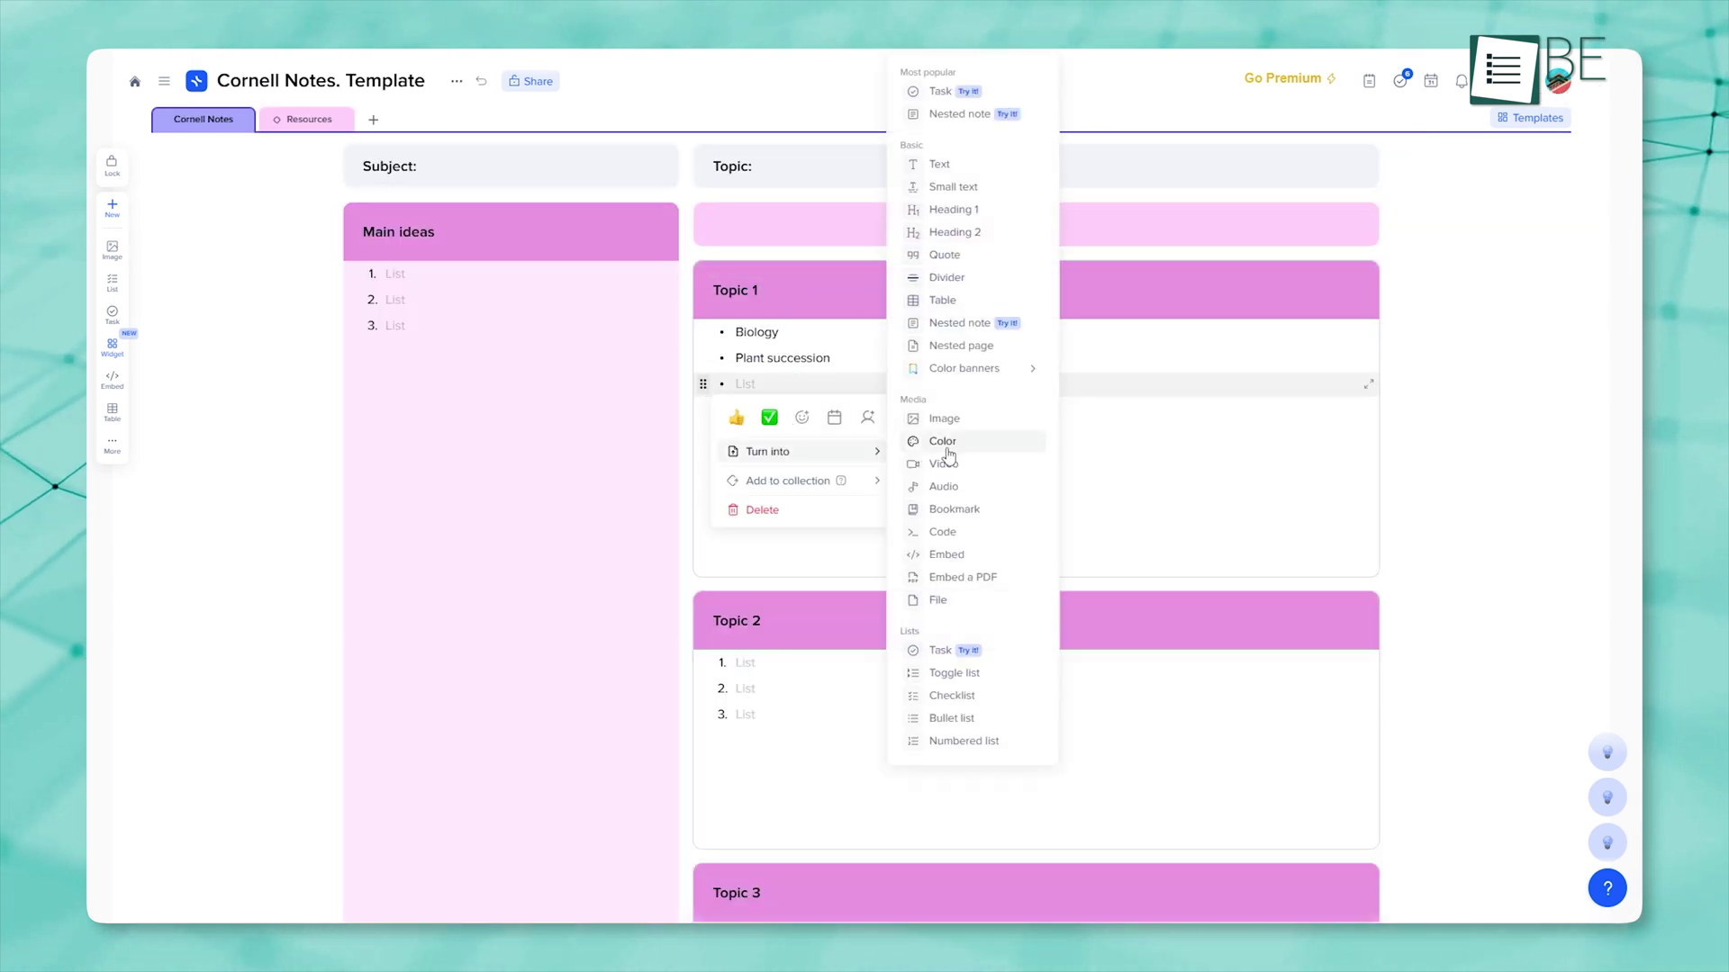
mouse_move(797, 452)
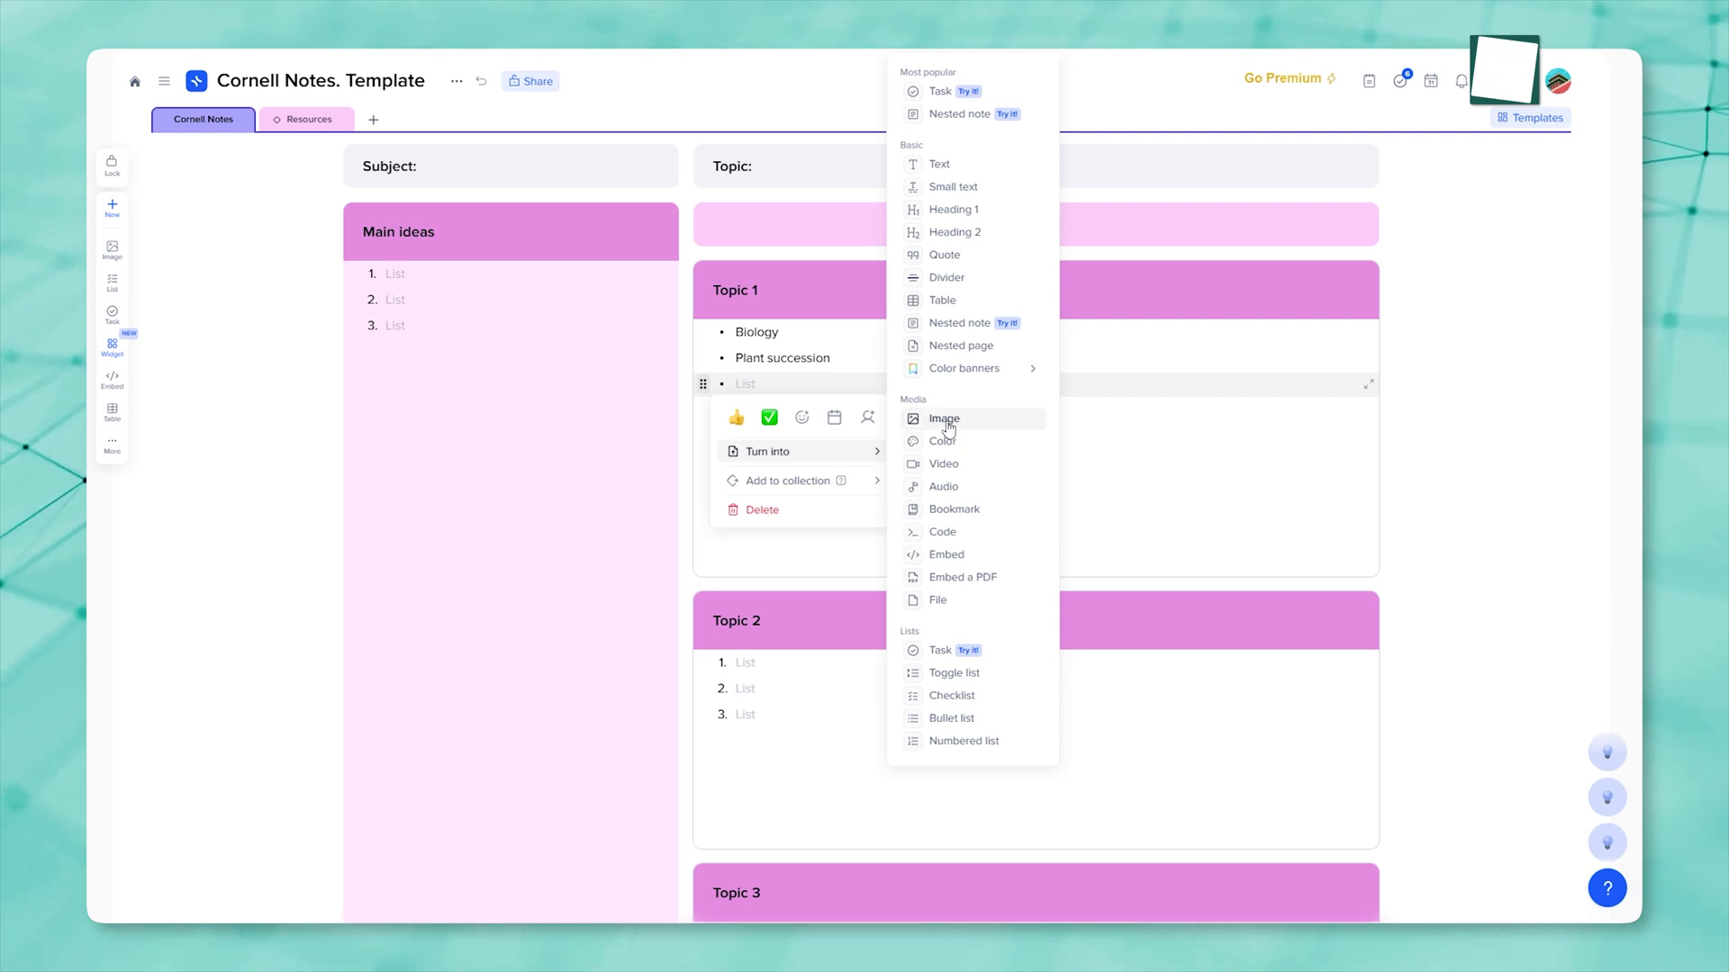
click(947, 429)
click(868, 598)
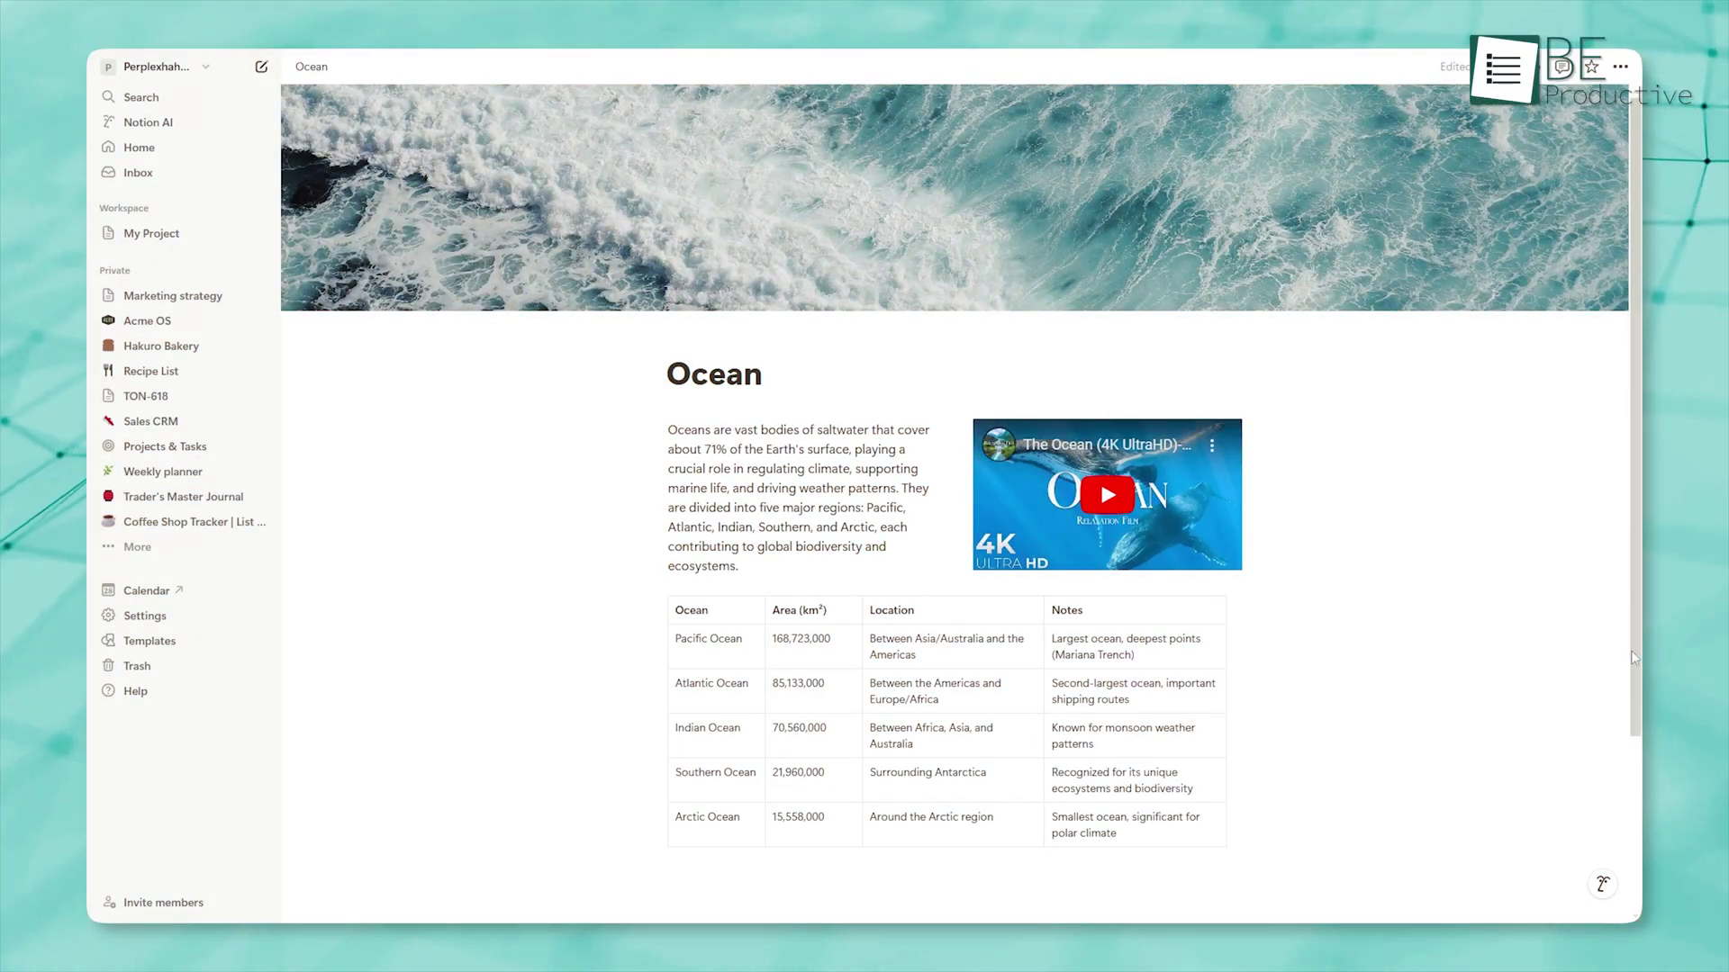
scroll(1409, 668, down, 1)
scroll(1352, 673, down, 2)
Step: Start a new line below the Ocean table and switch the /goo embed search to /pdf
click(770, 689)
text(/goo)
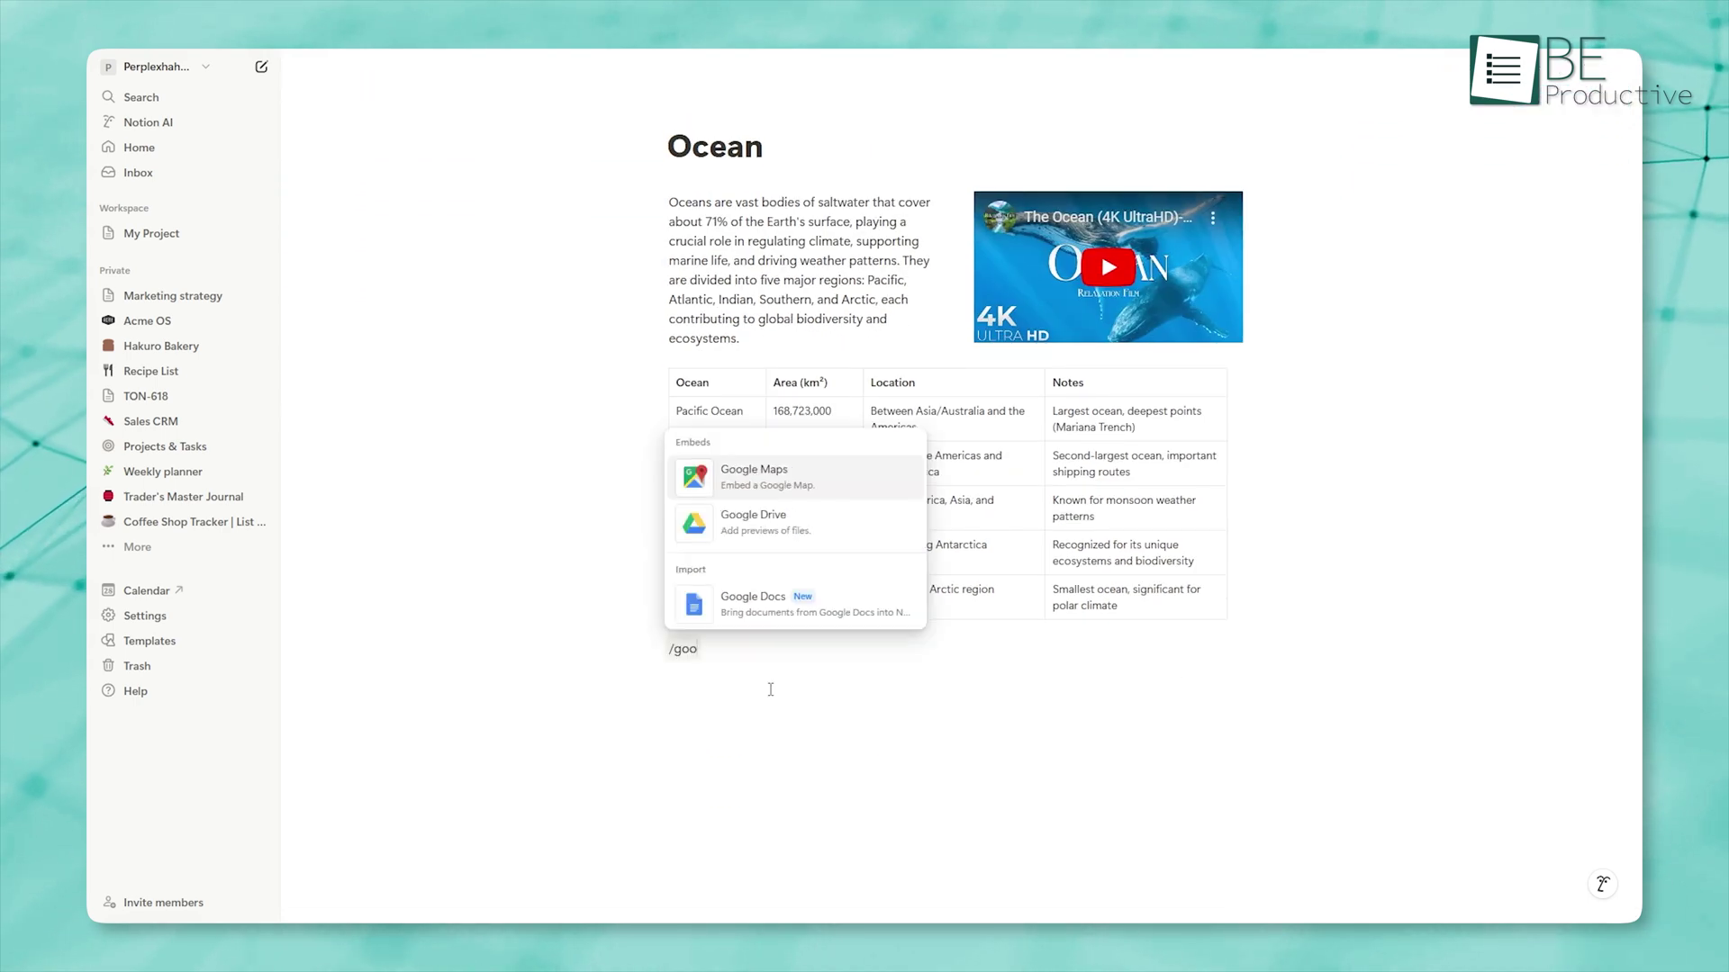
key(BackSpace)
key(BackSpace)
key(BackSpace)
text(pdf)
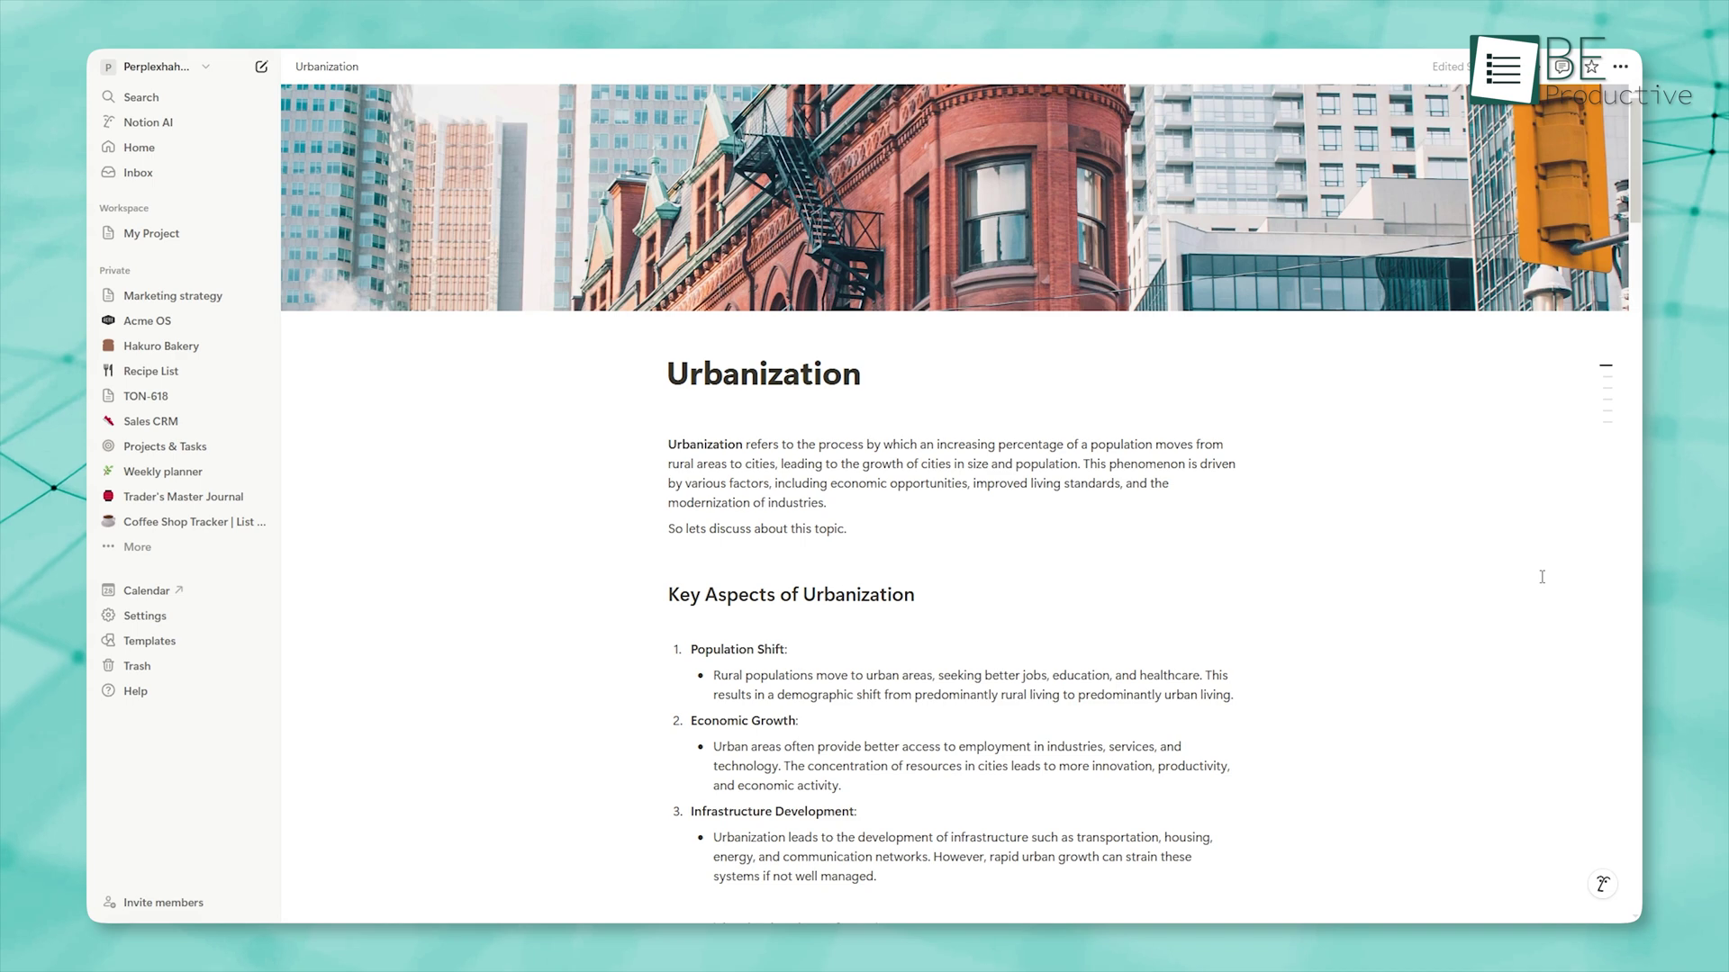
scroll(1542, 577, down, 2)
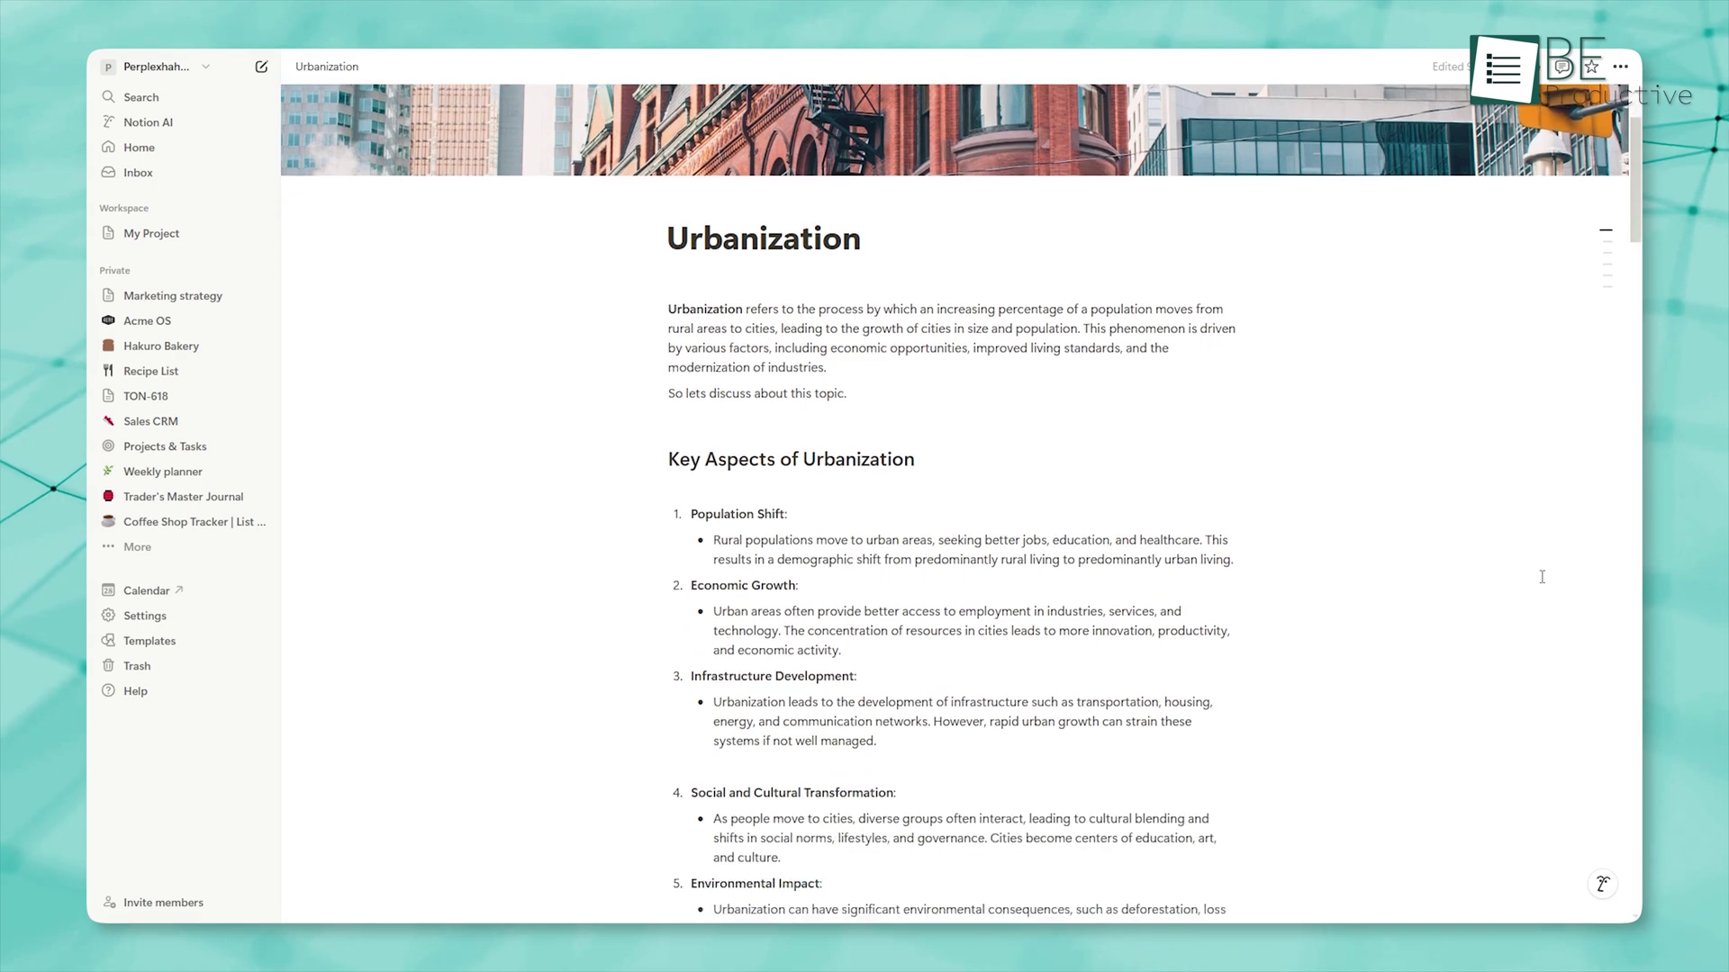
scroll(1542, 577, down, 1)
scroll(1541, 576, down, 1)
scroll(1541, 578, down, 1)
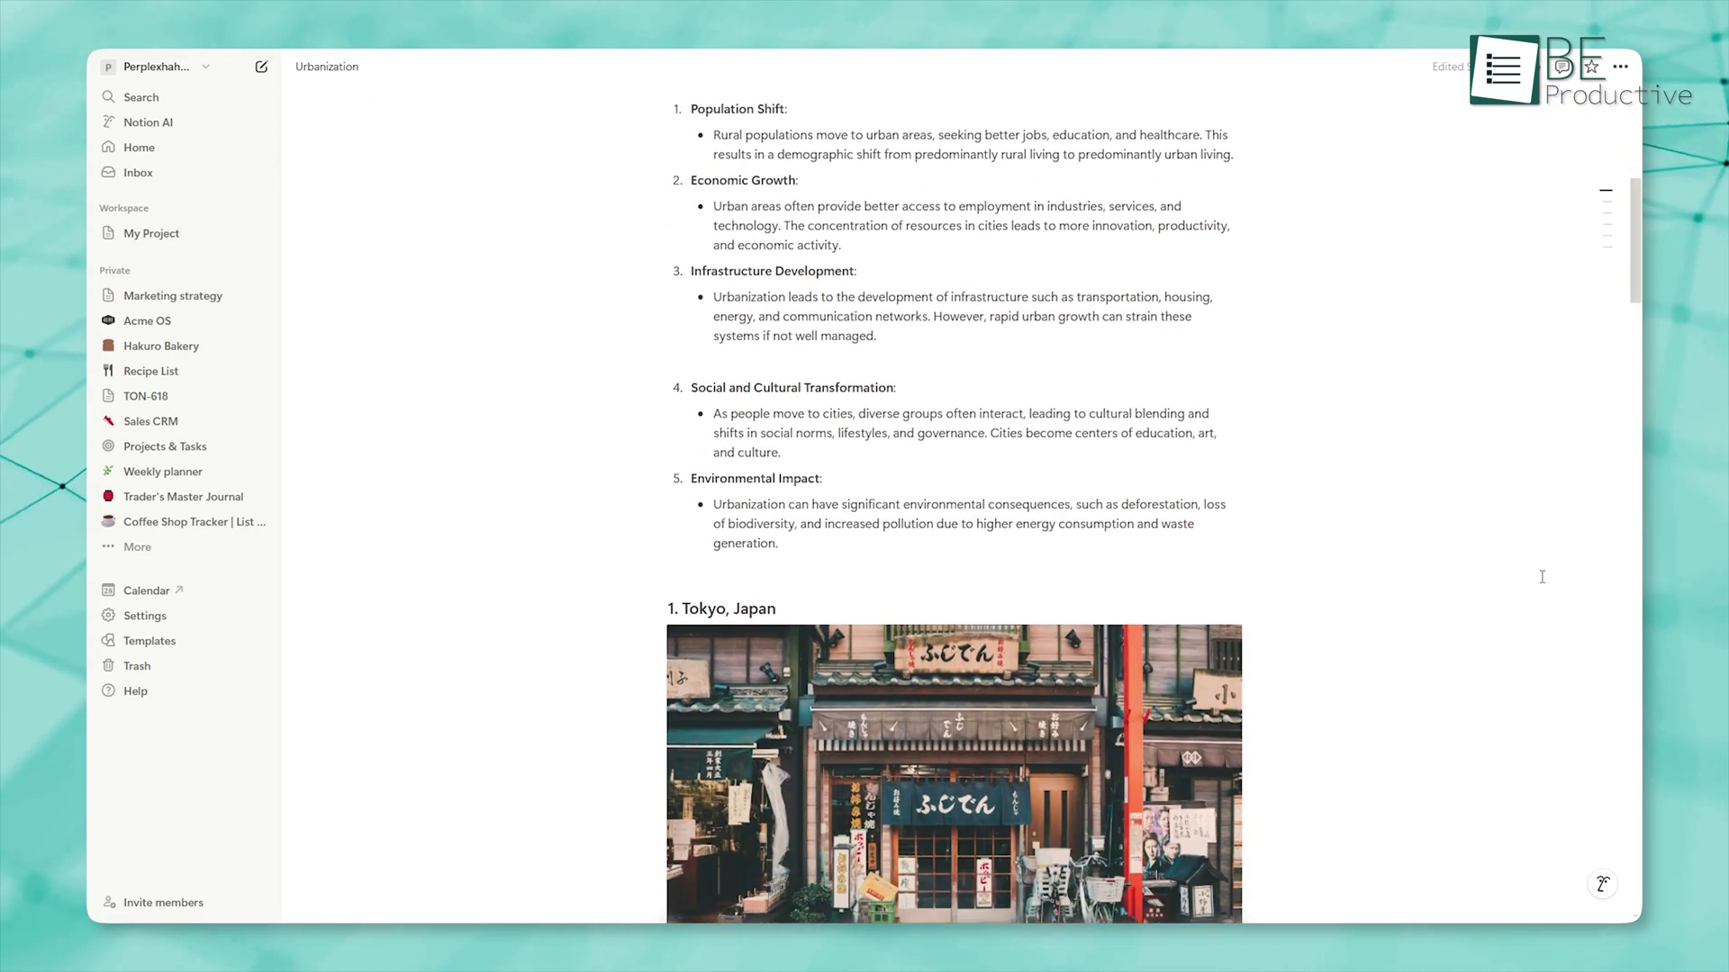
scroll(1540, 578, down, 1)
scroll(1541, 577, down, 1)
scroll(1541, 577, down, 2)
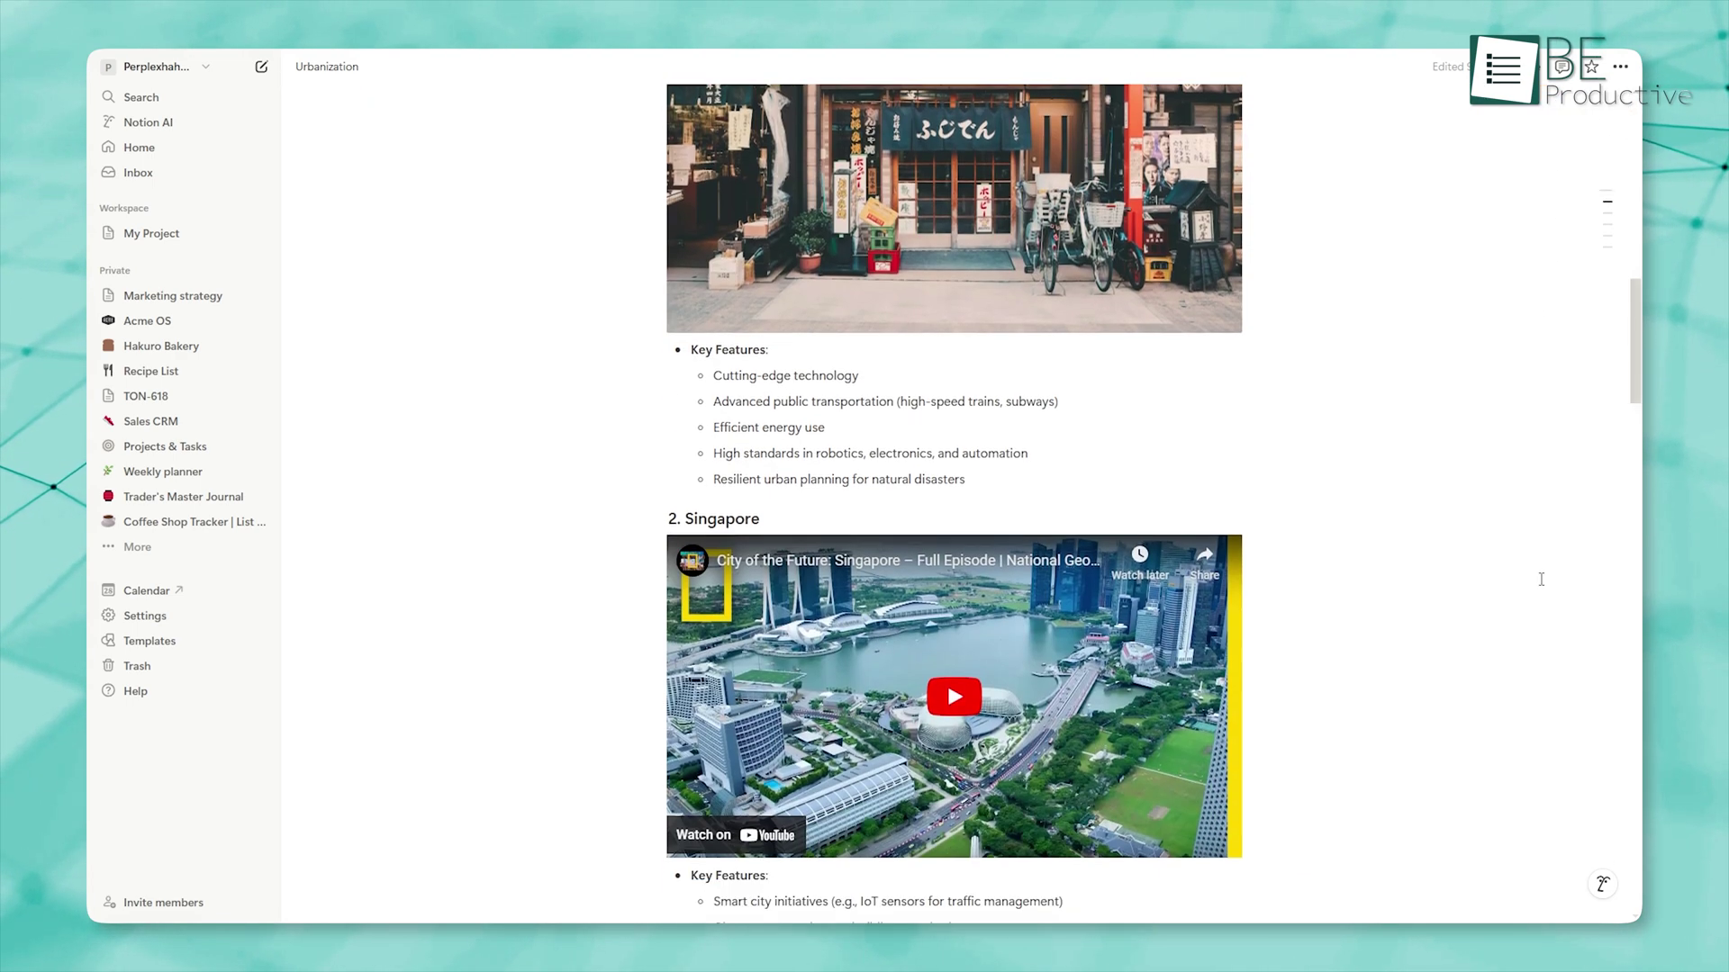
scroll(1540, 580, down, 2)
scroll(1541, 580, down, 6)
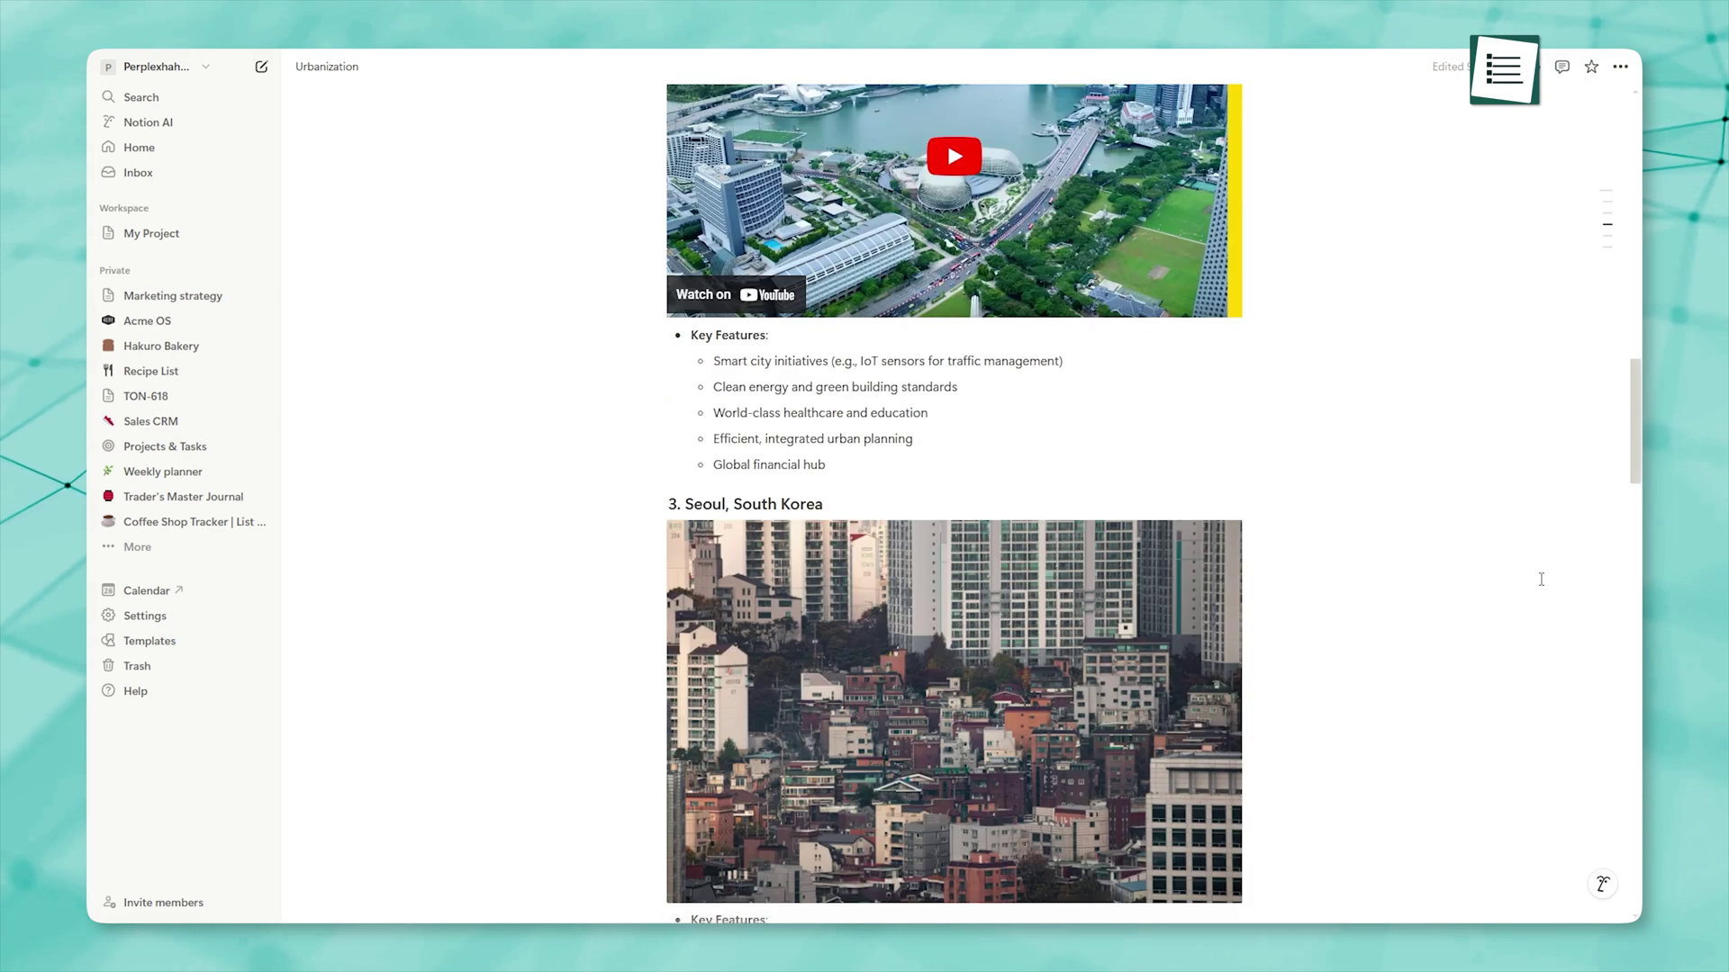
scroll(1541, 579, down, 2)
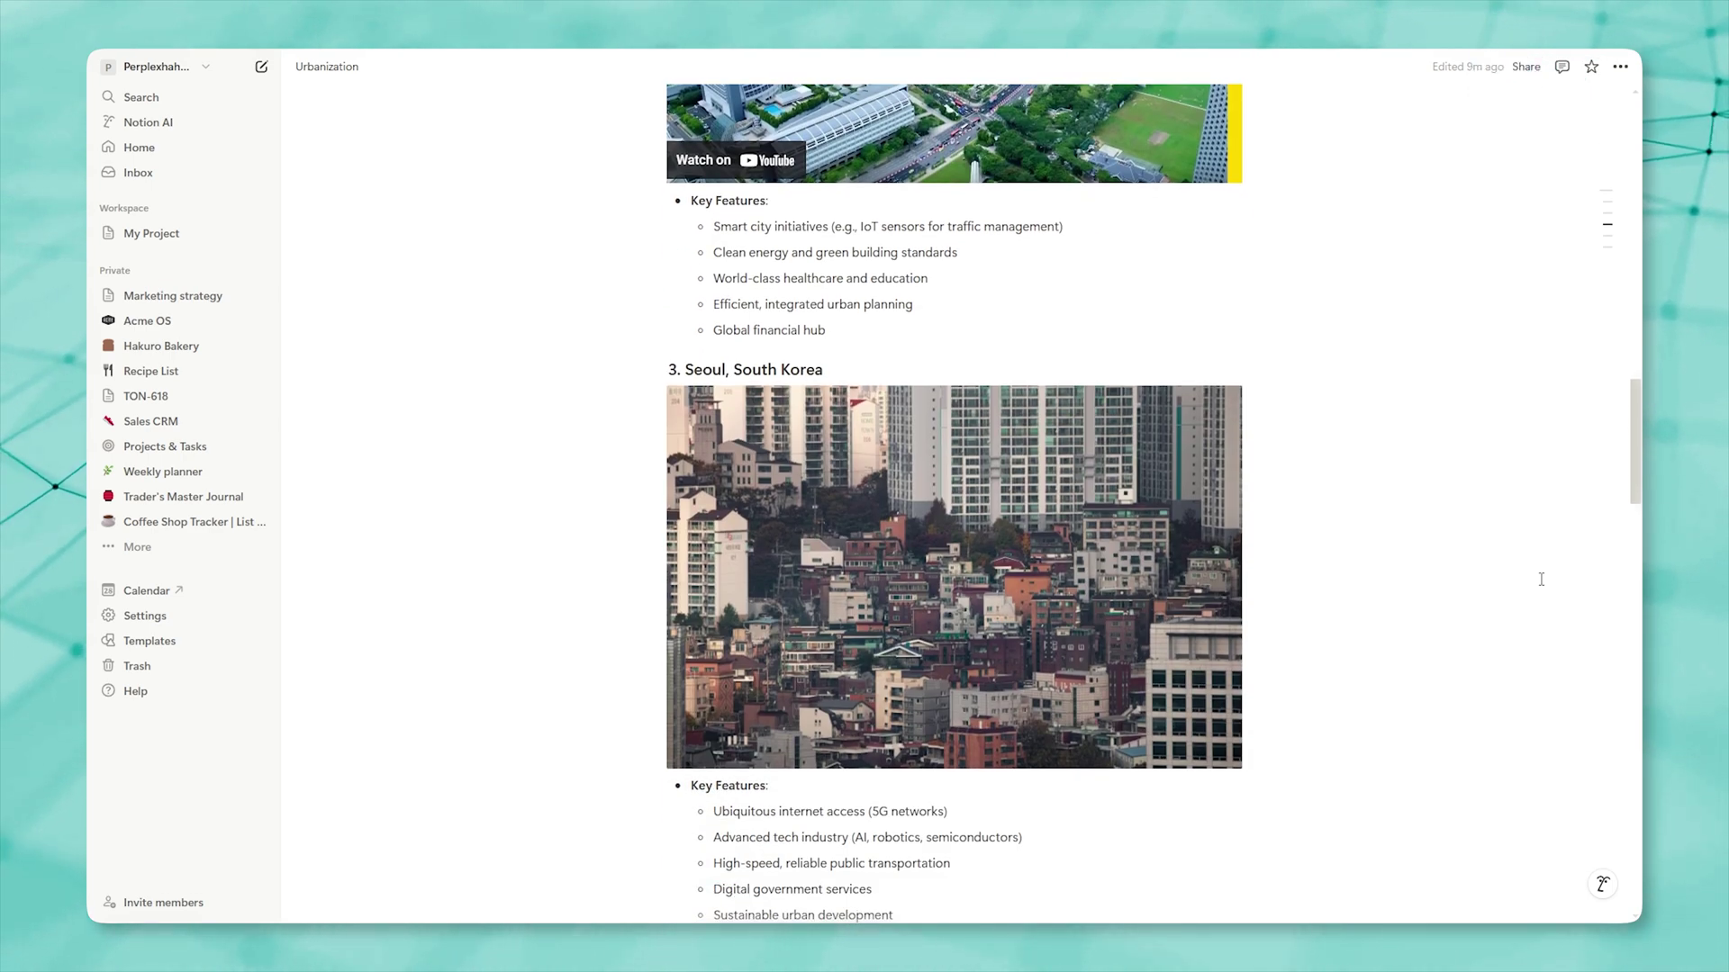
scroll(1541, 578, down, 1)
scroll(1540, 579, down, 2)
scroll(1541, 580, down, 2)
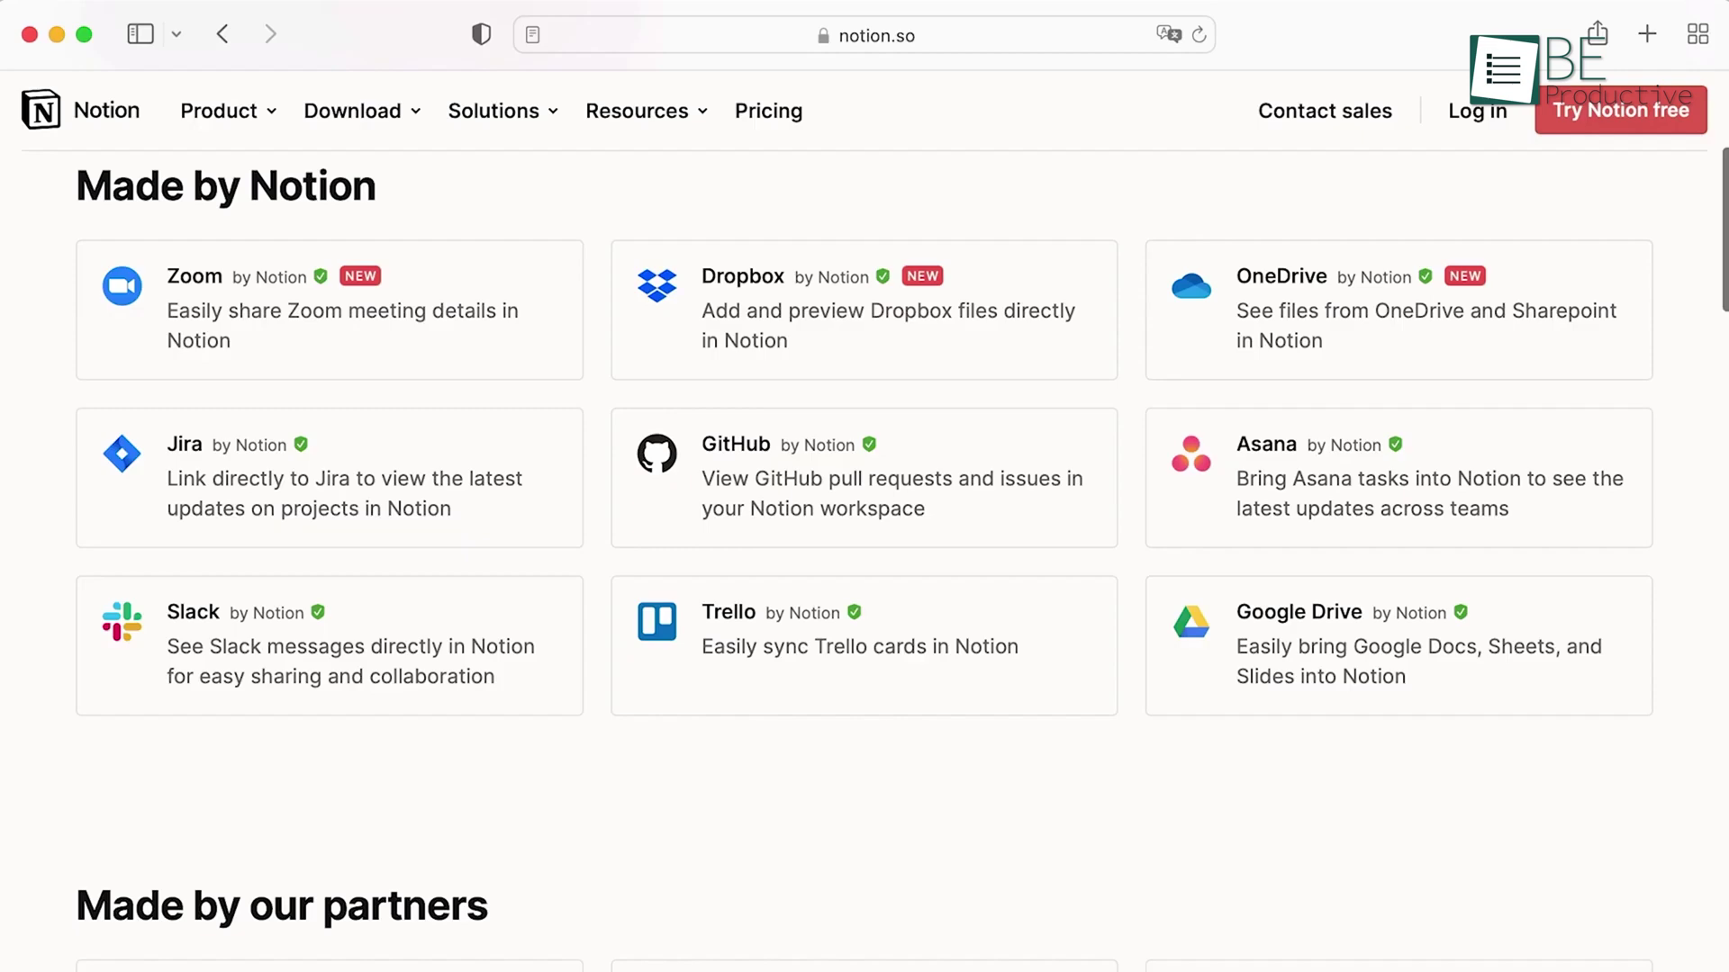
scroll(865, 562, down, 3)
scroll(865, 563, down, 3)
scroll(864, 563, down, 3)
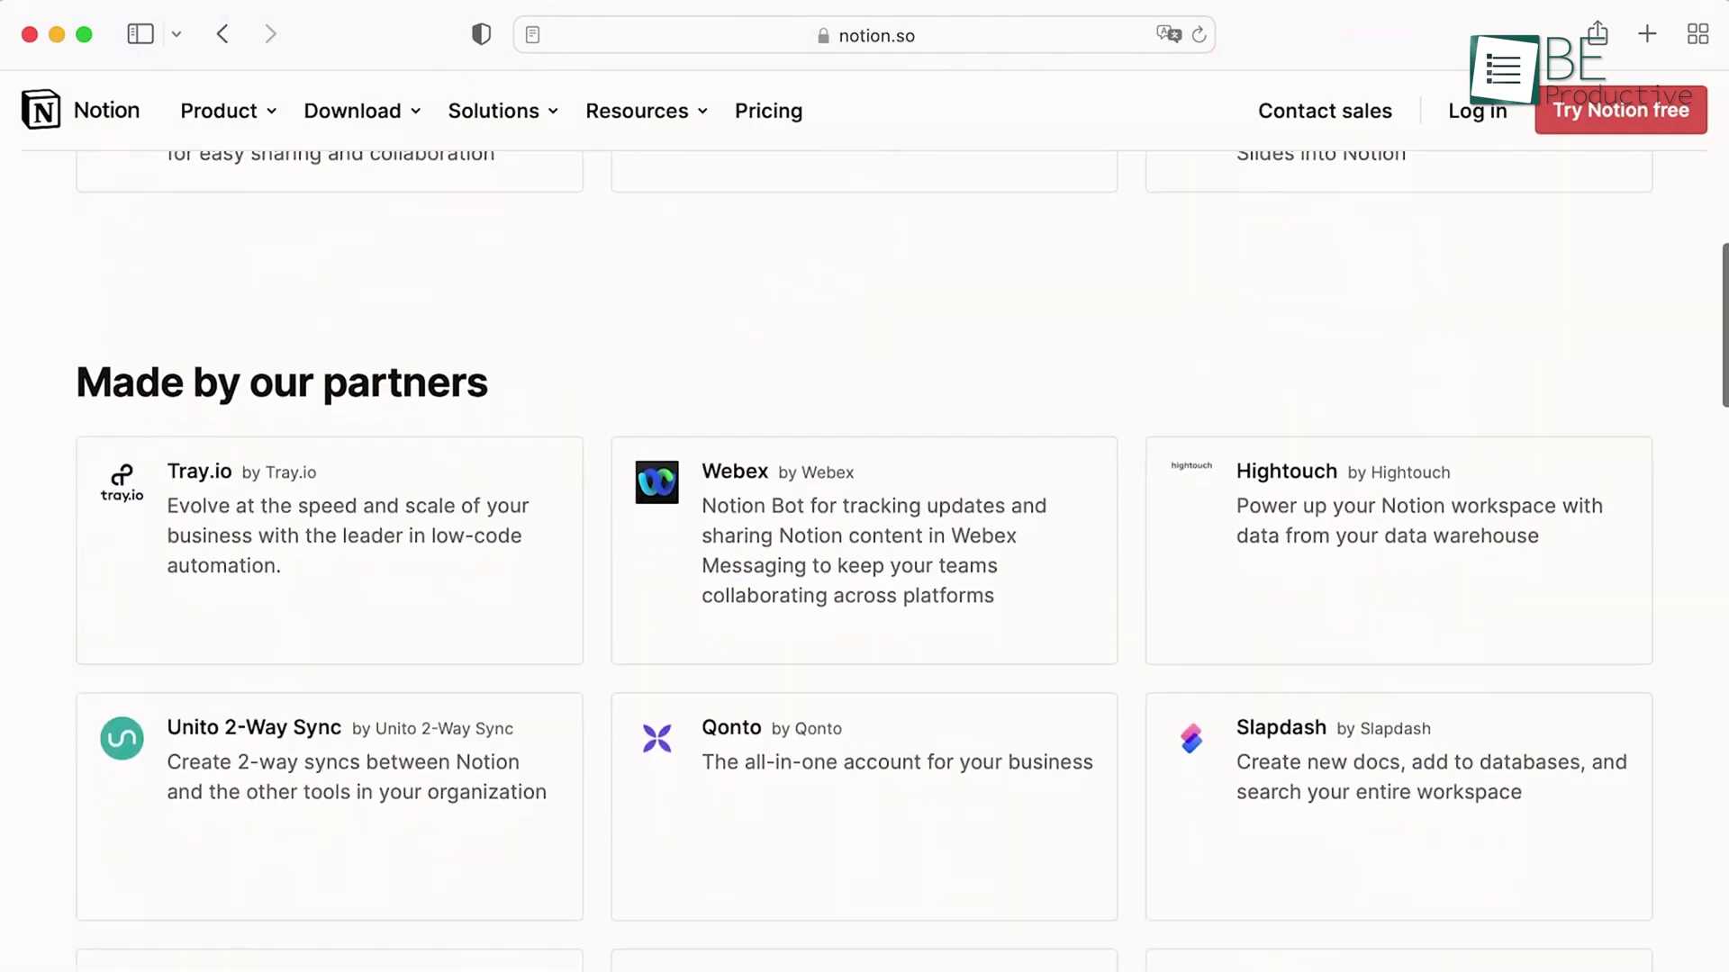
scroll(865, 563, down, 1)
scroll(864, 562, down, 1)
scroll(865, 561, down, 1)
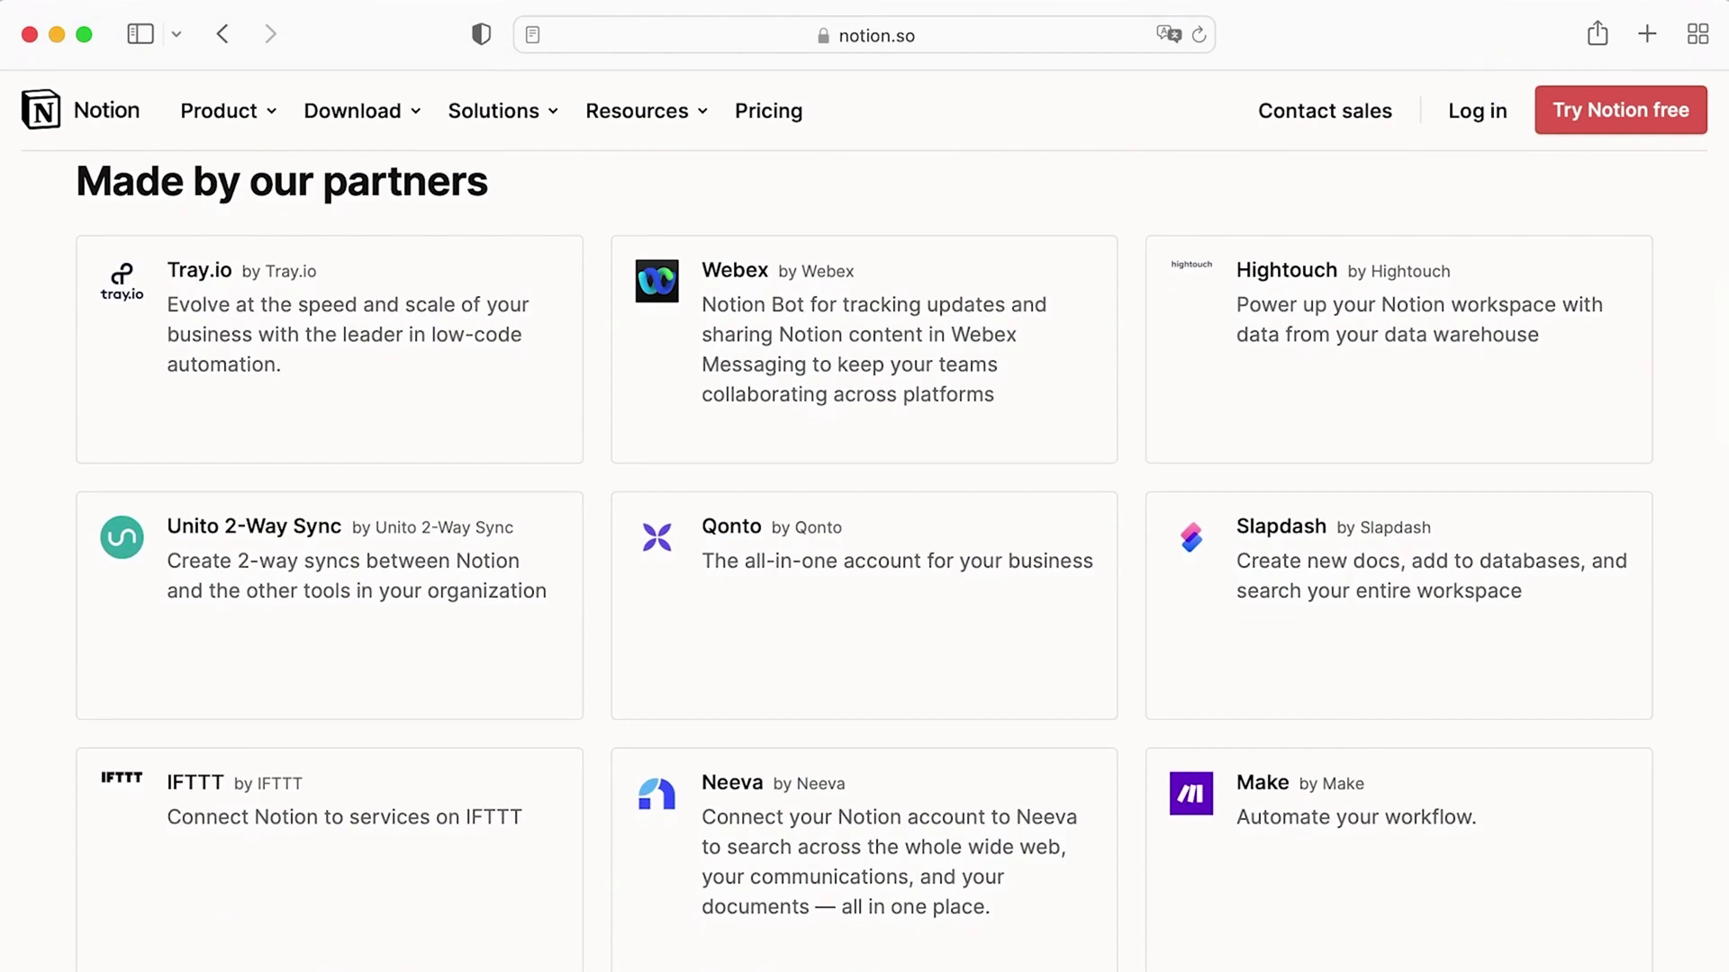
scroll(865, 562, down, 1)
scroll(864, 562, down, 3)
scroll(864, 562, down, 2)
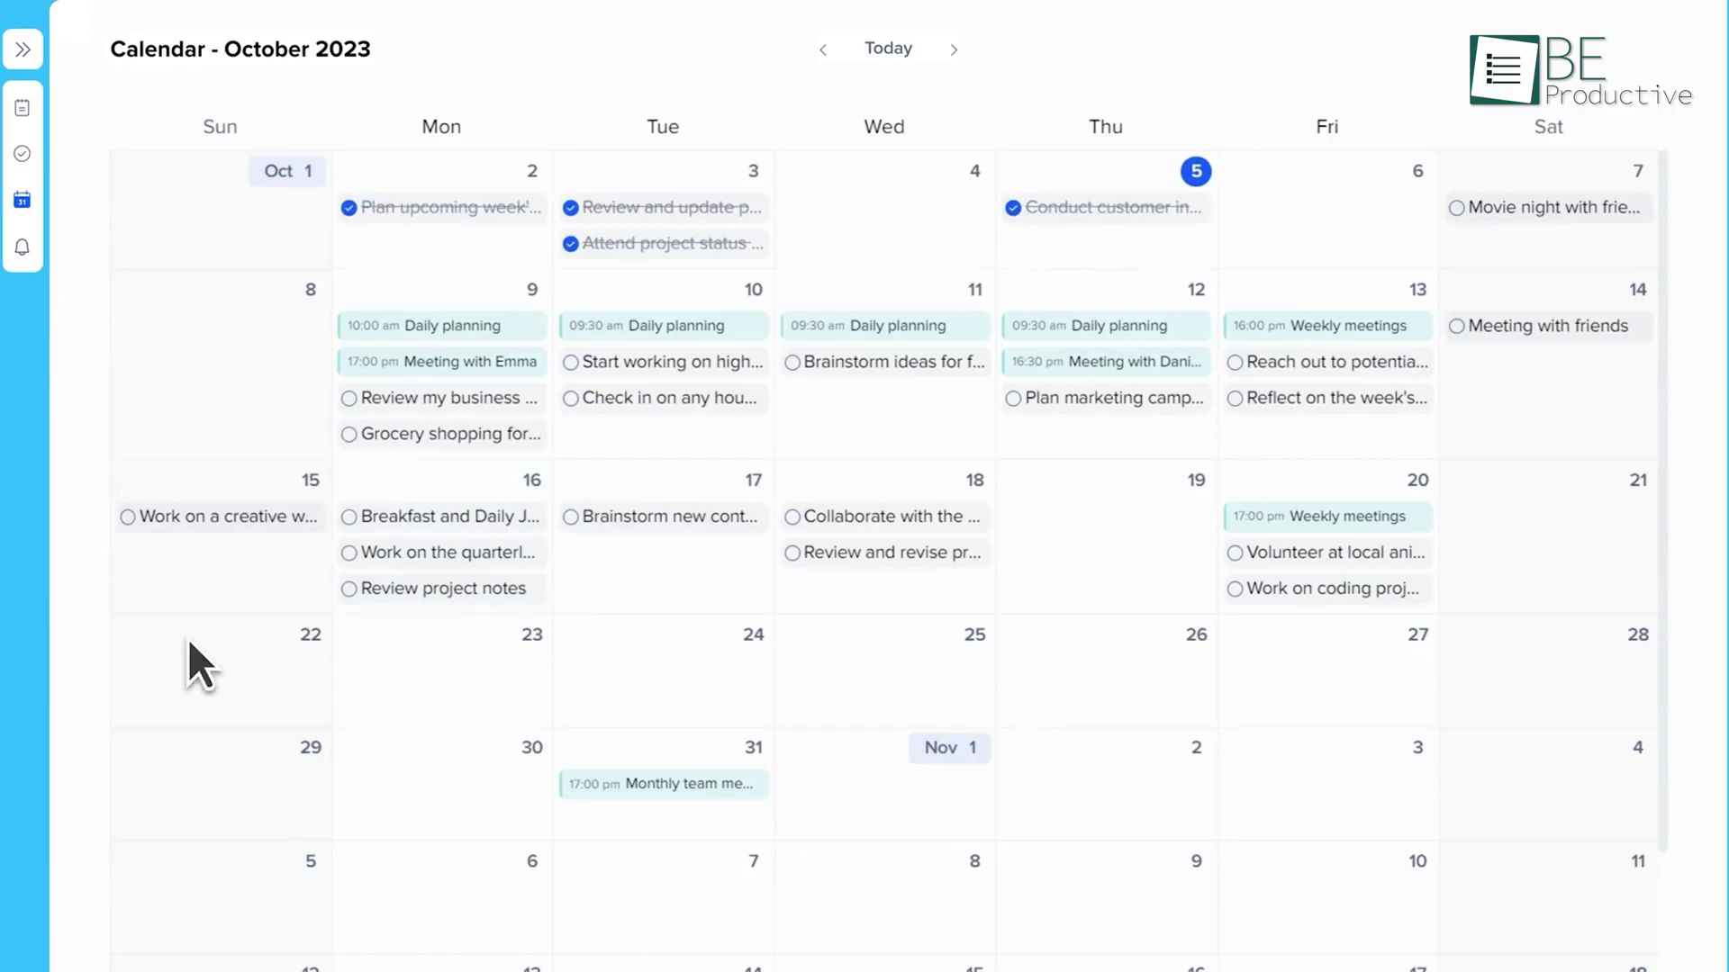
Step: Move Review project notes to Tuesday 17 and the Product catalog design card into DONE
drag(426, 582, 648, 553)
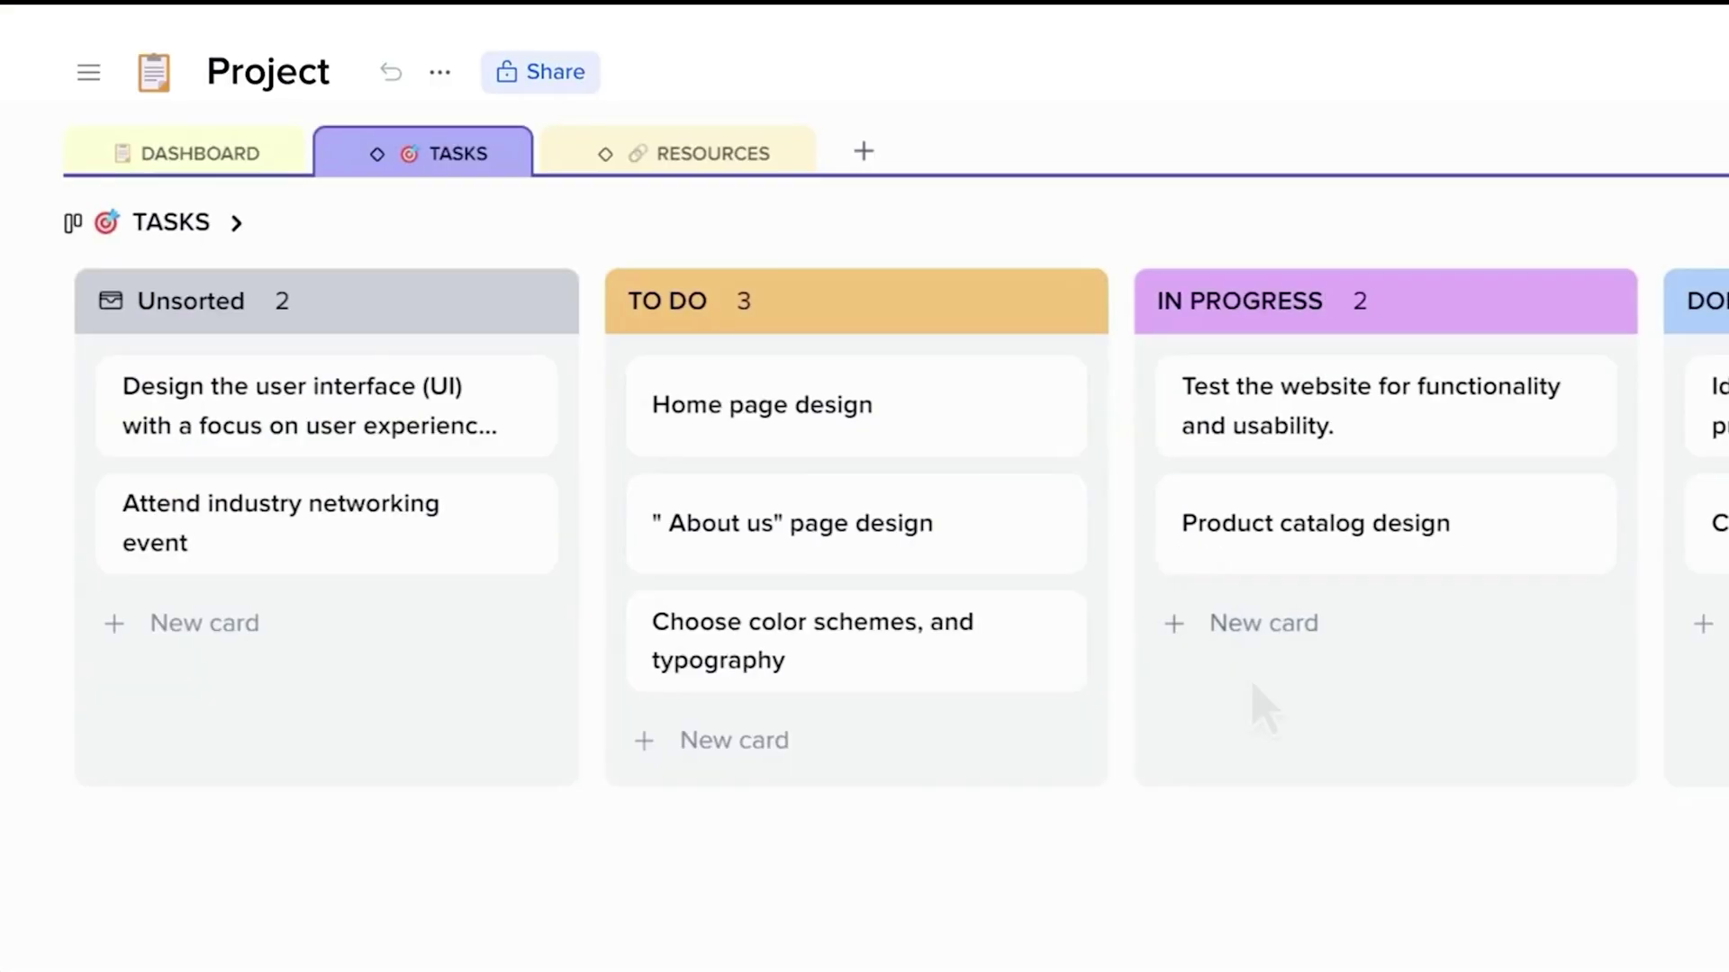
drag(1256, 521, 1643, 640)
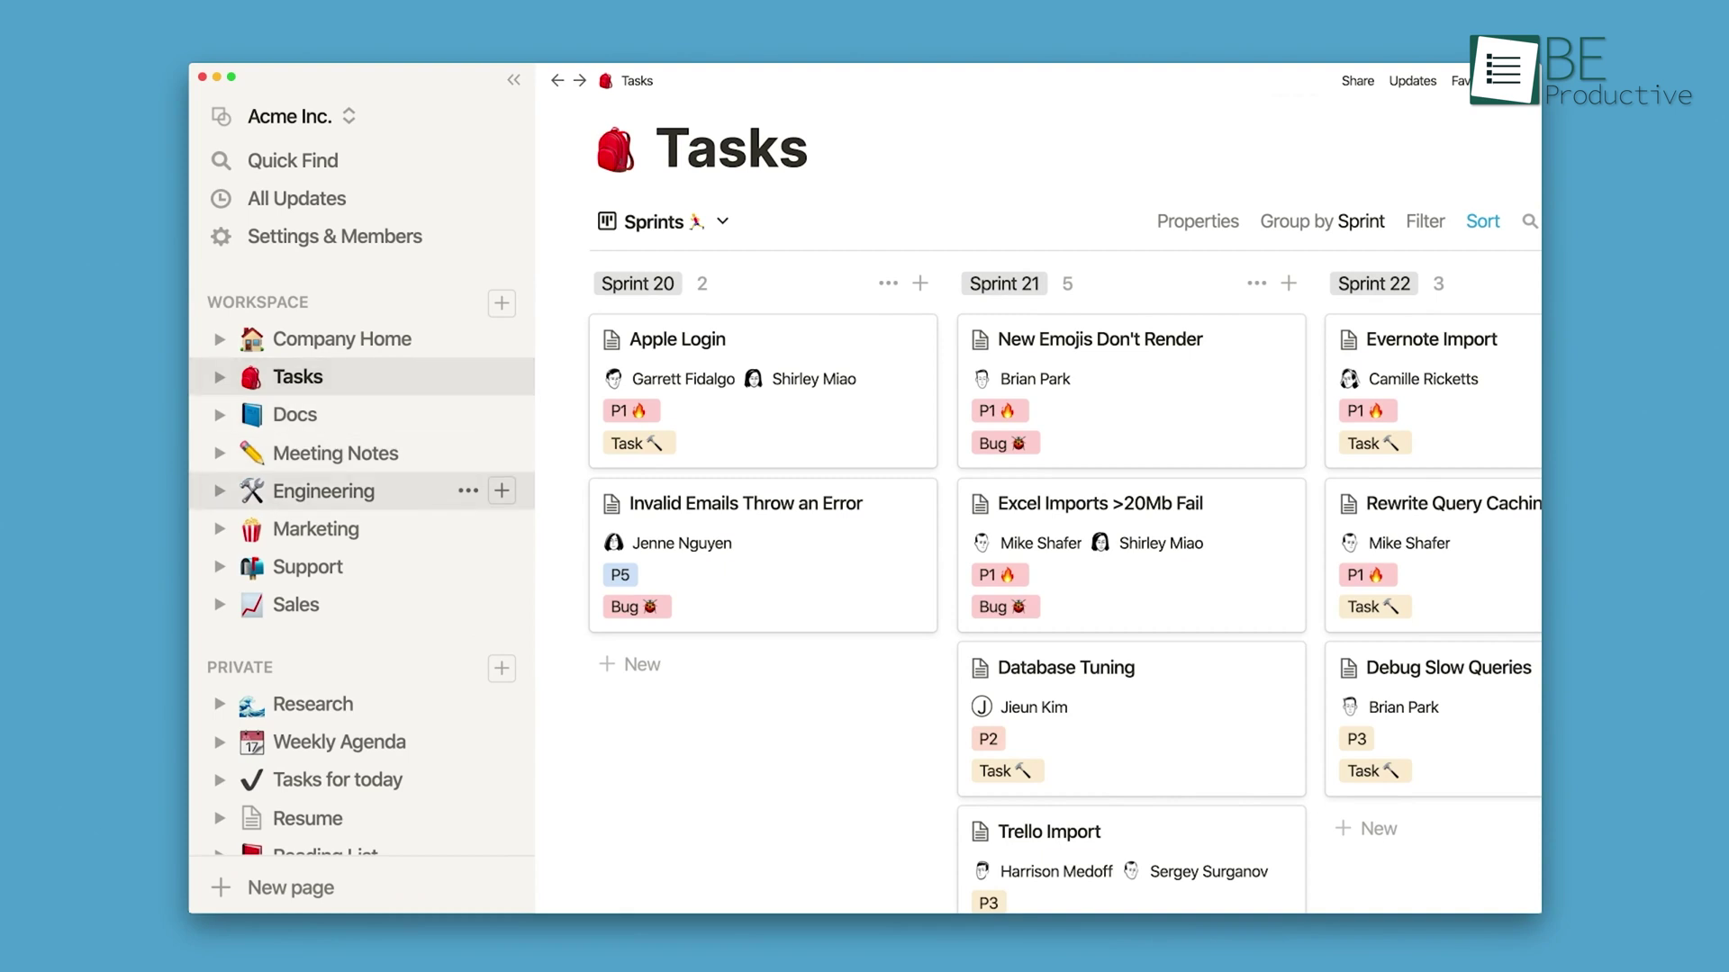
Step: Visit the Sales and Marketing pages in turn, finishing on the Engineering page
click(296, 604)
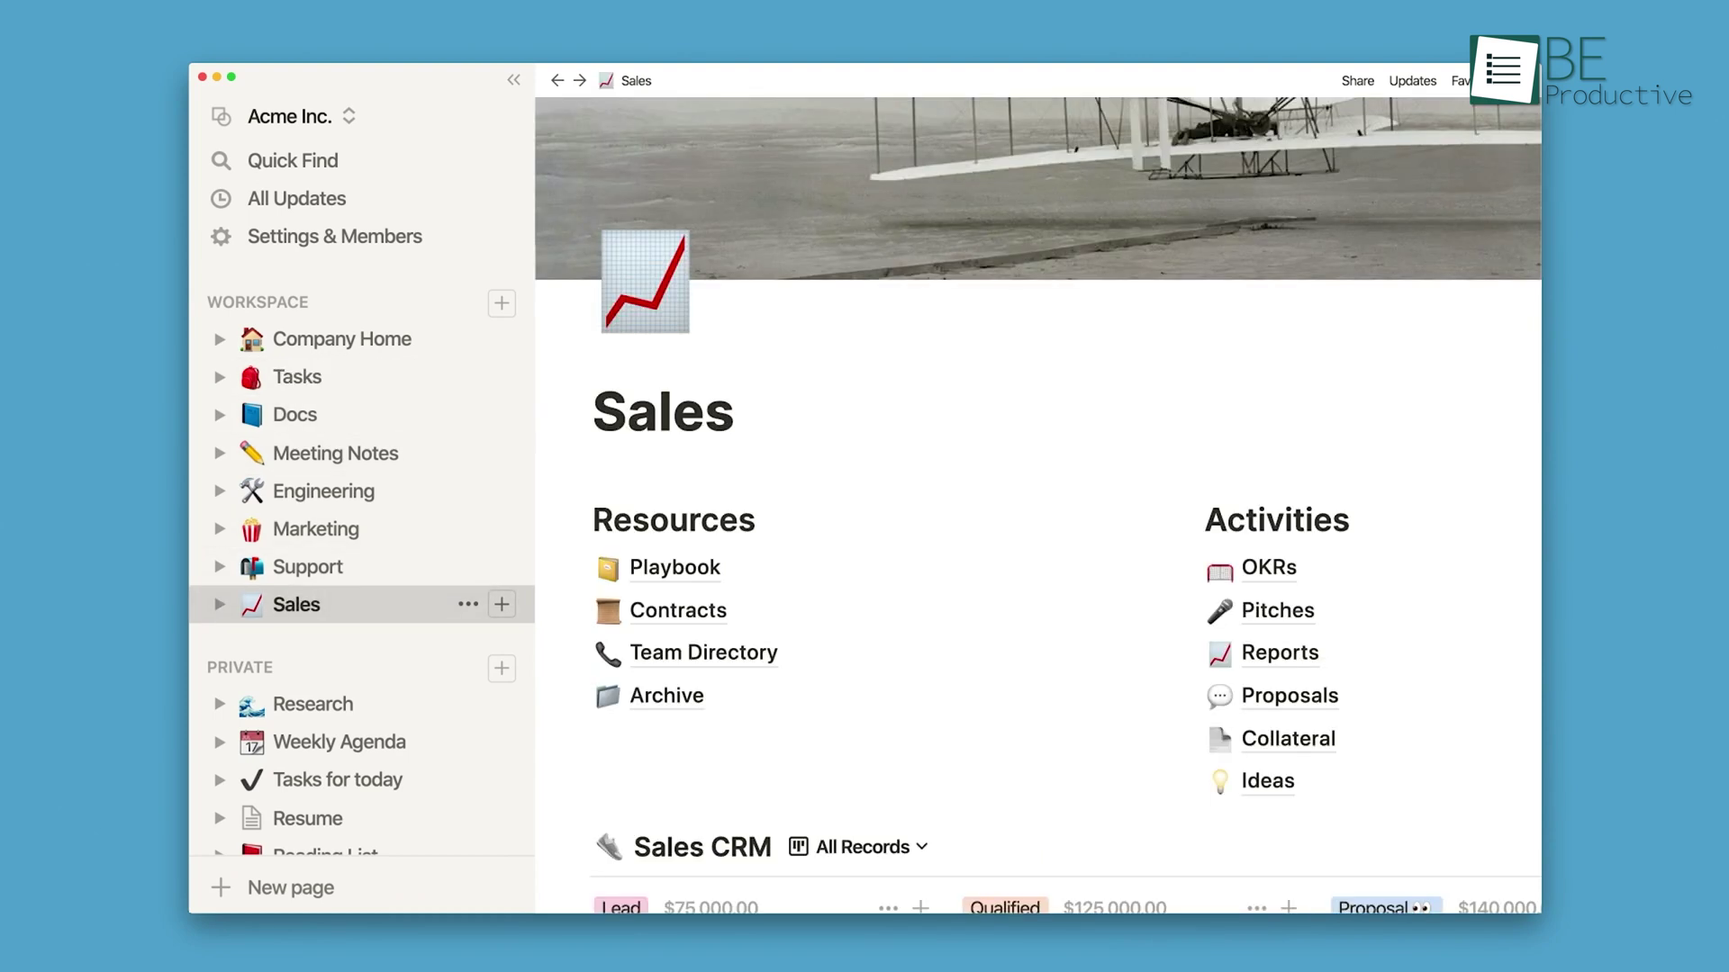
click(316, 528)
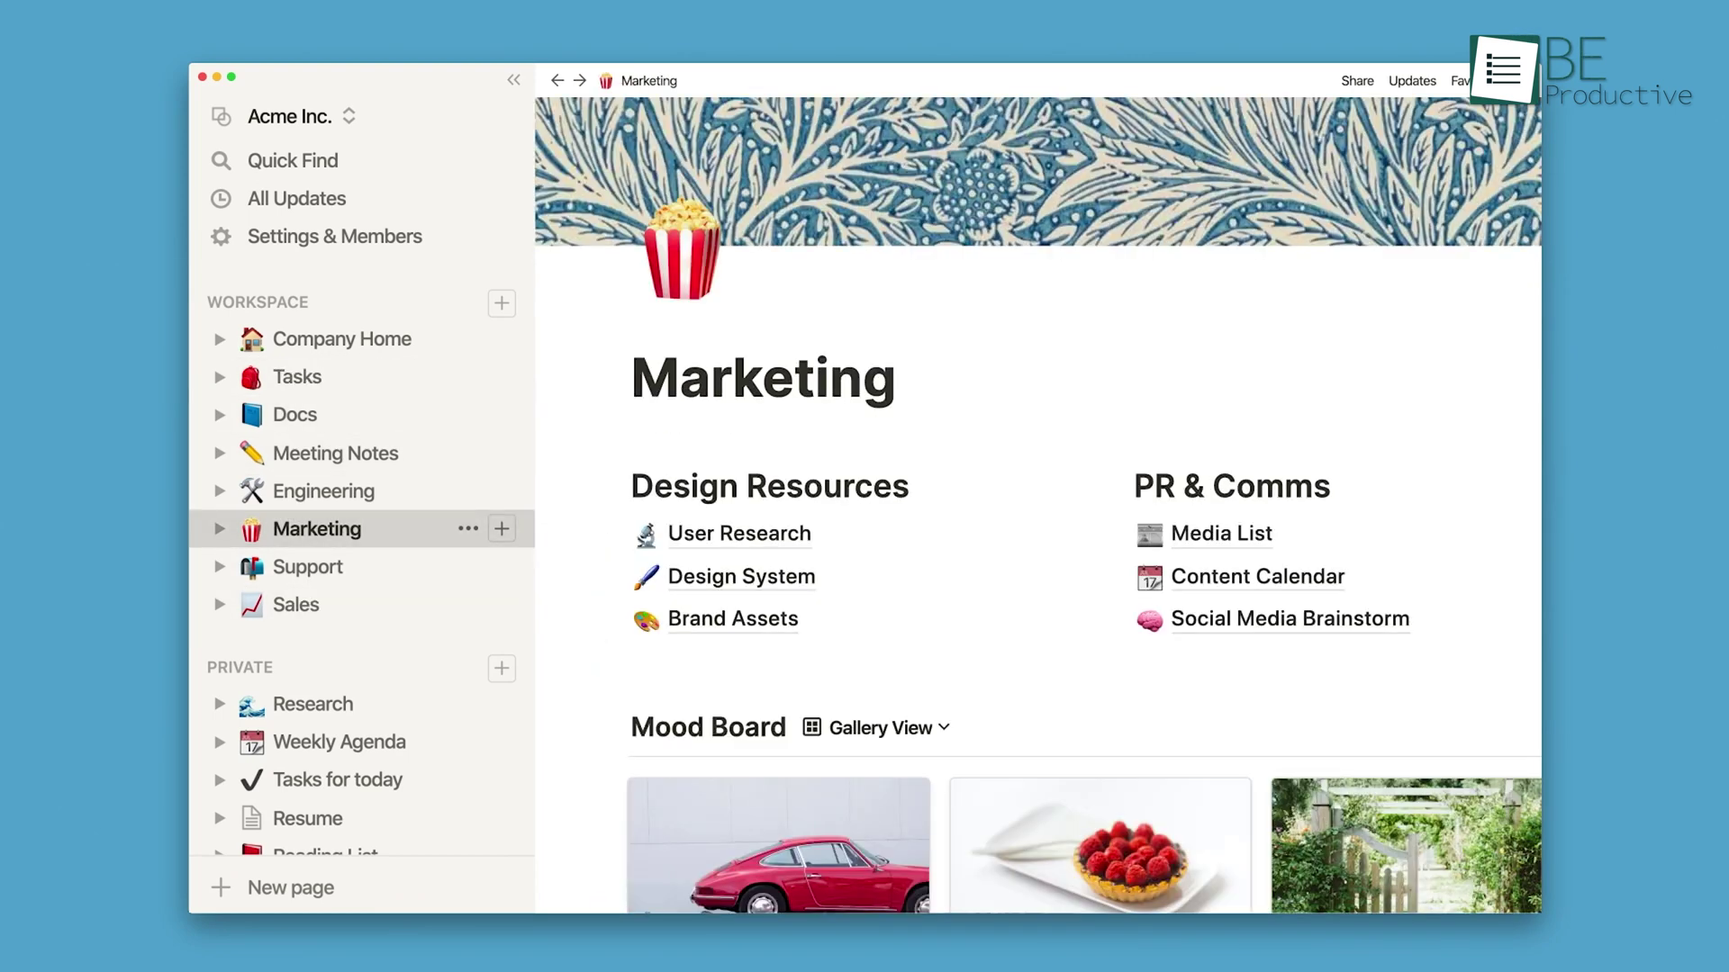
click(325, 490)
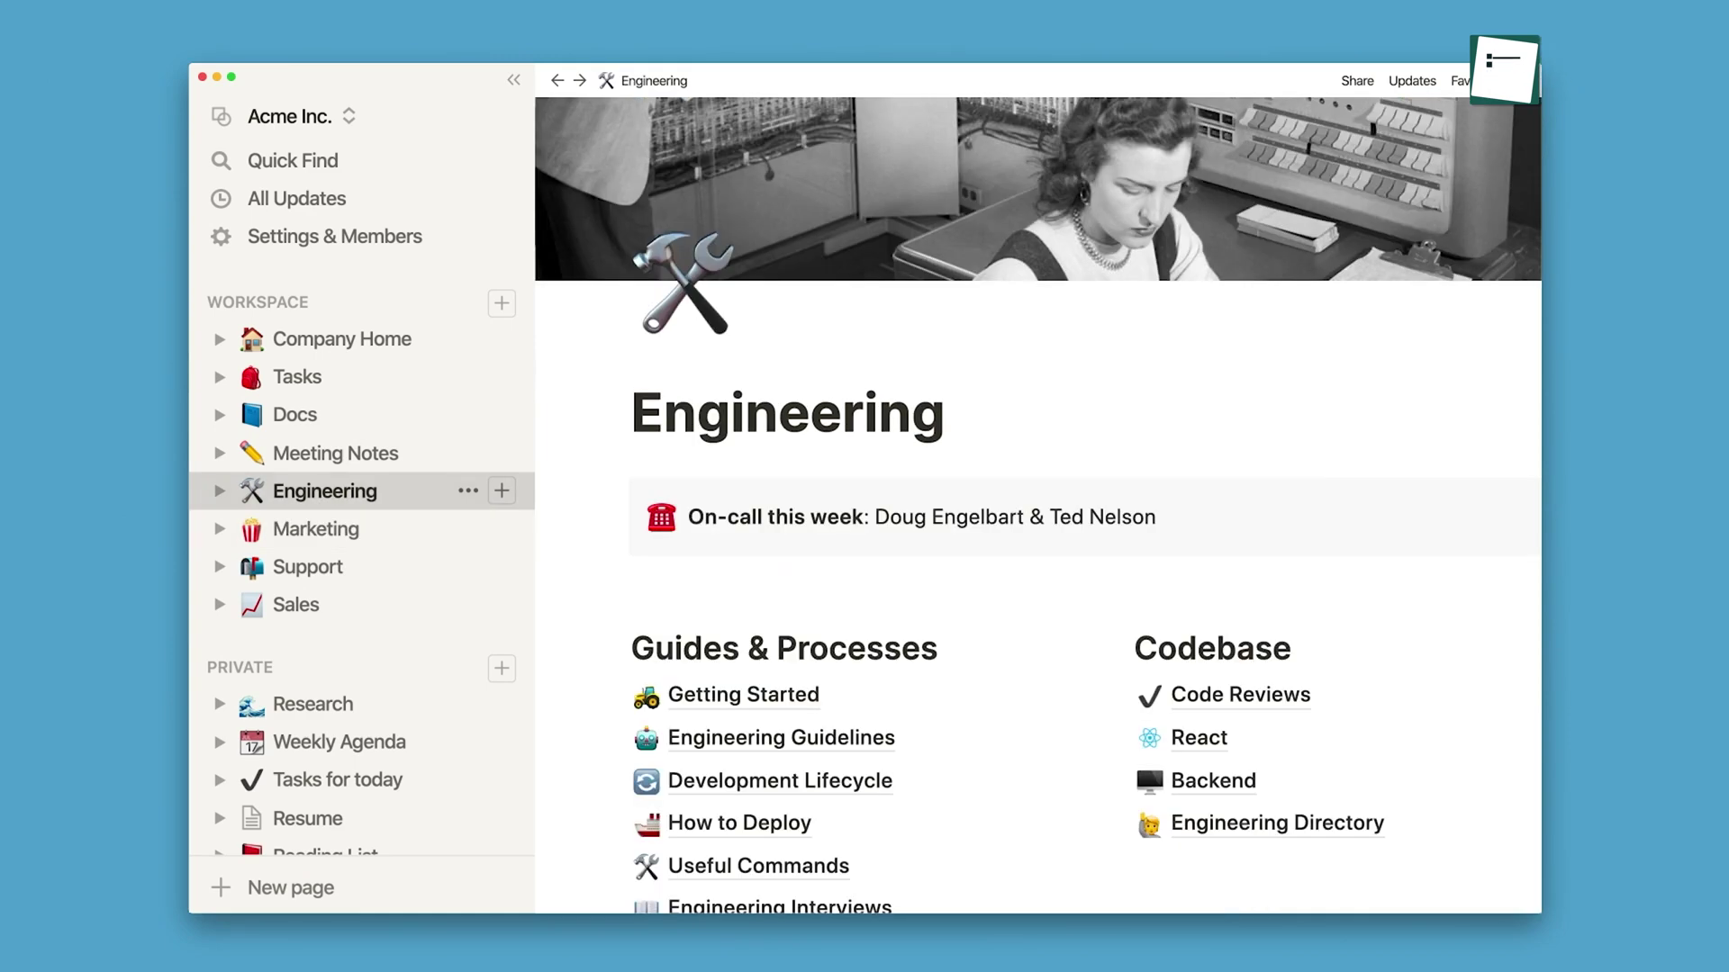